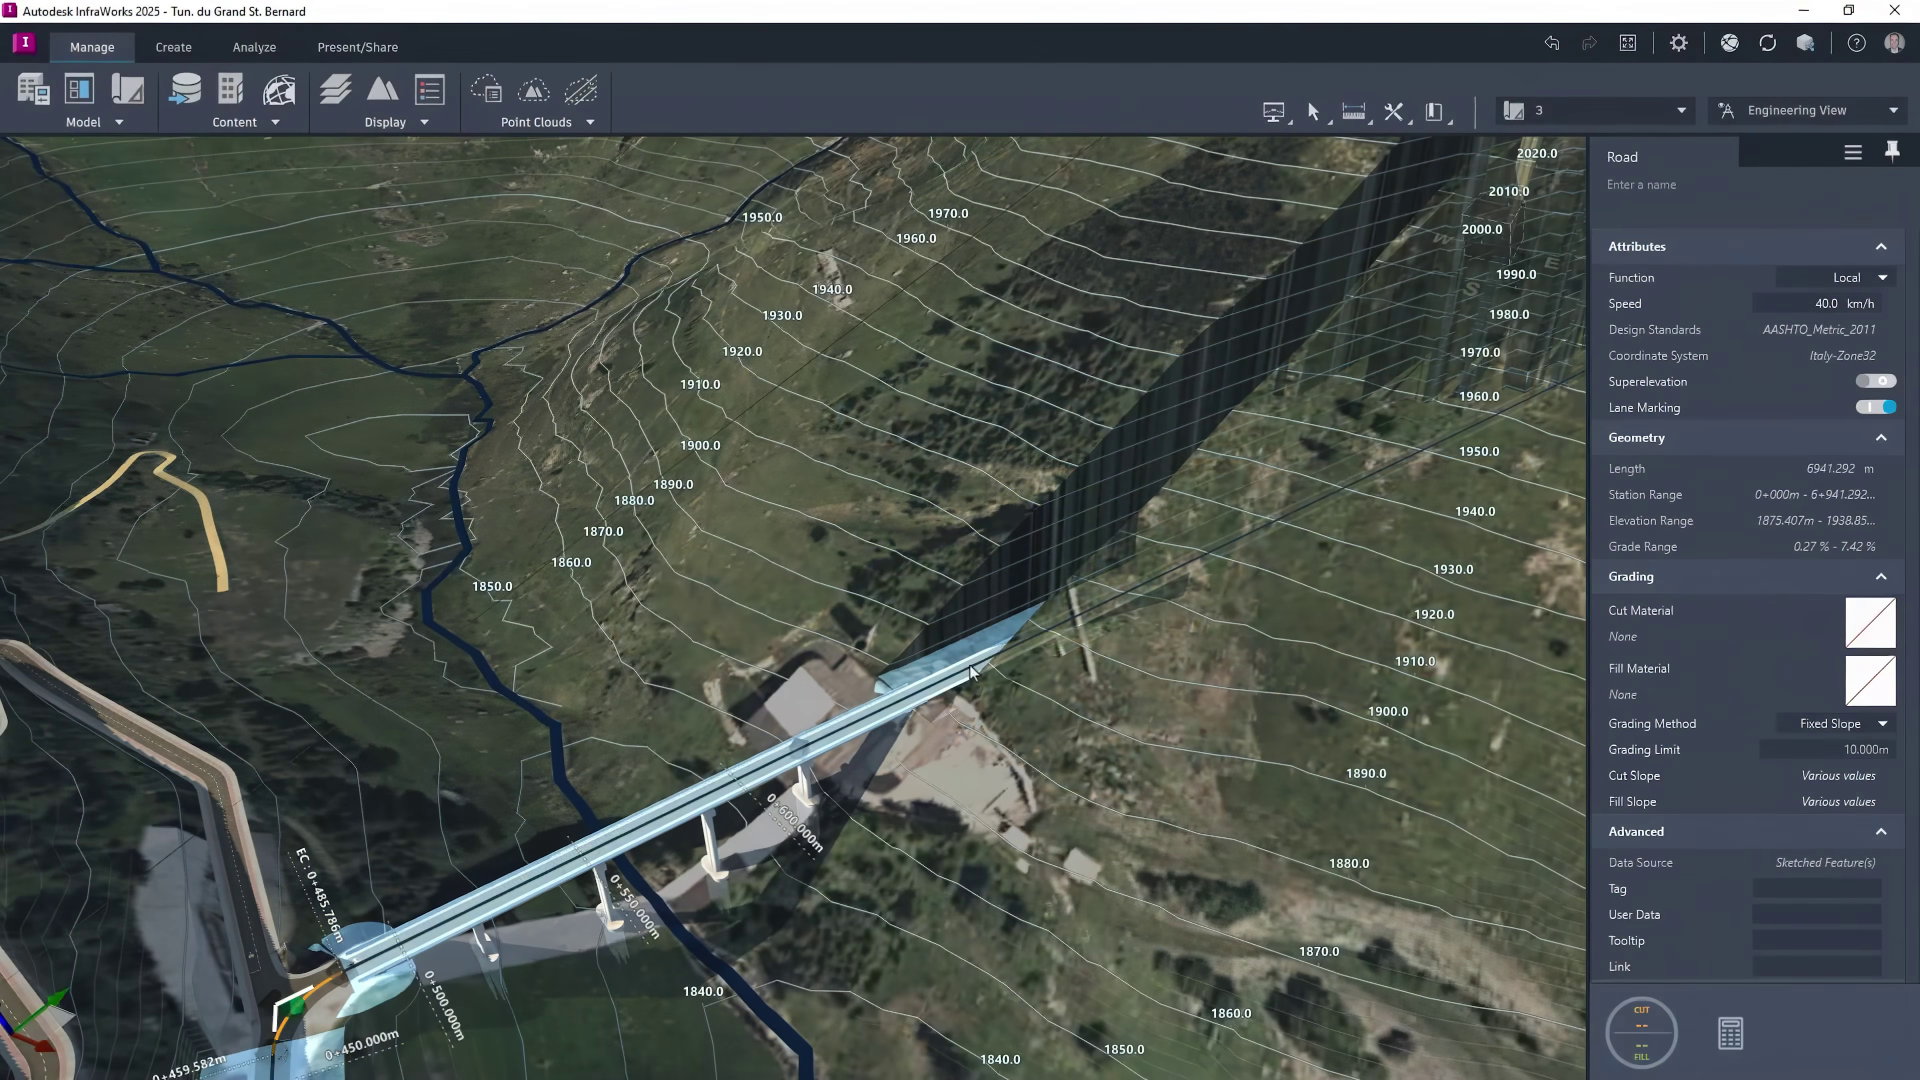
Add a tunnel to the road beyond the bridge, starting at station 0+665.284
right_click(972, 670)
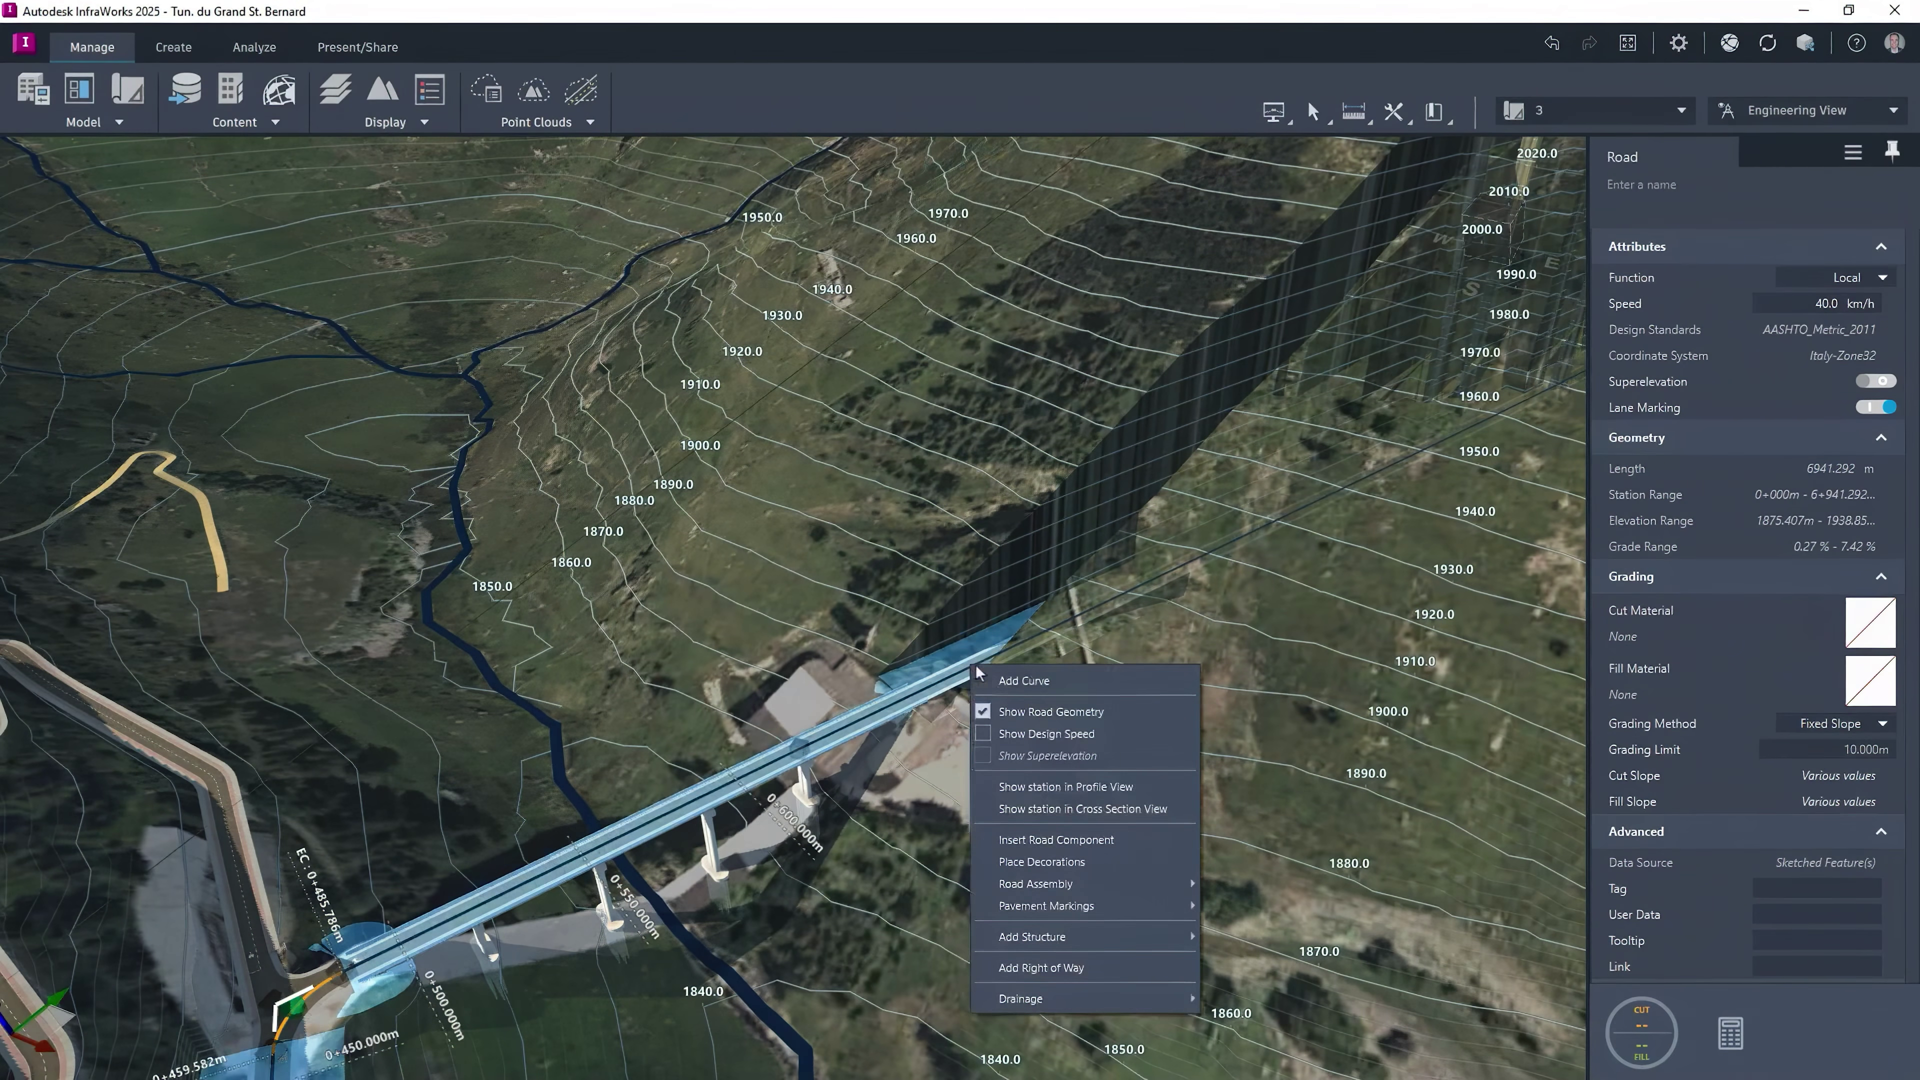
click(1232, 959)
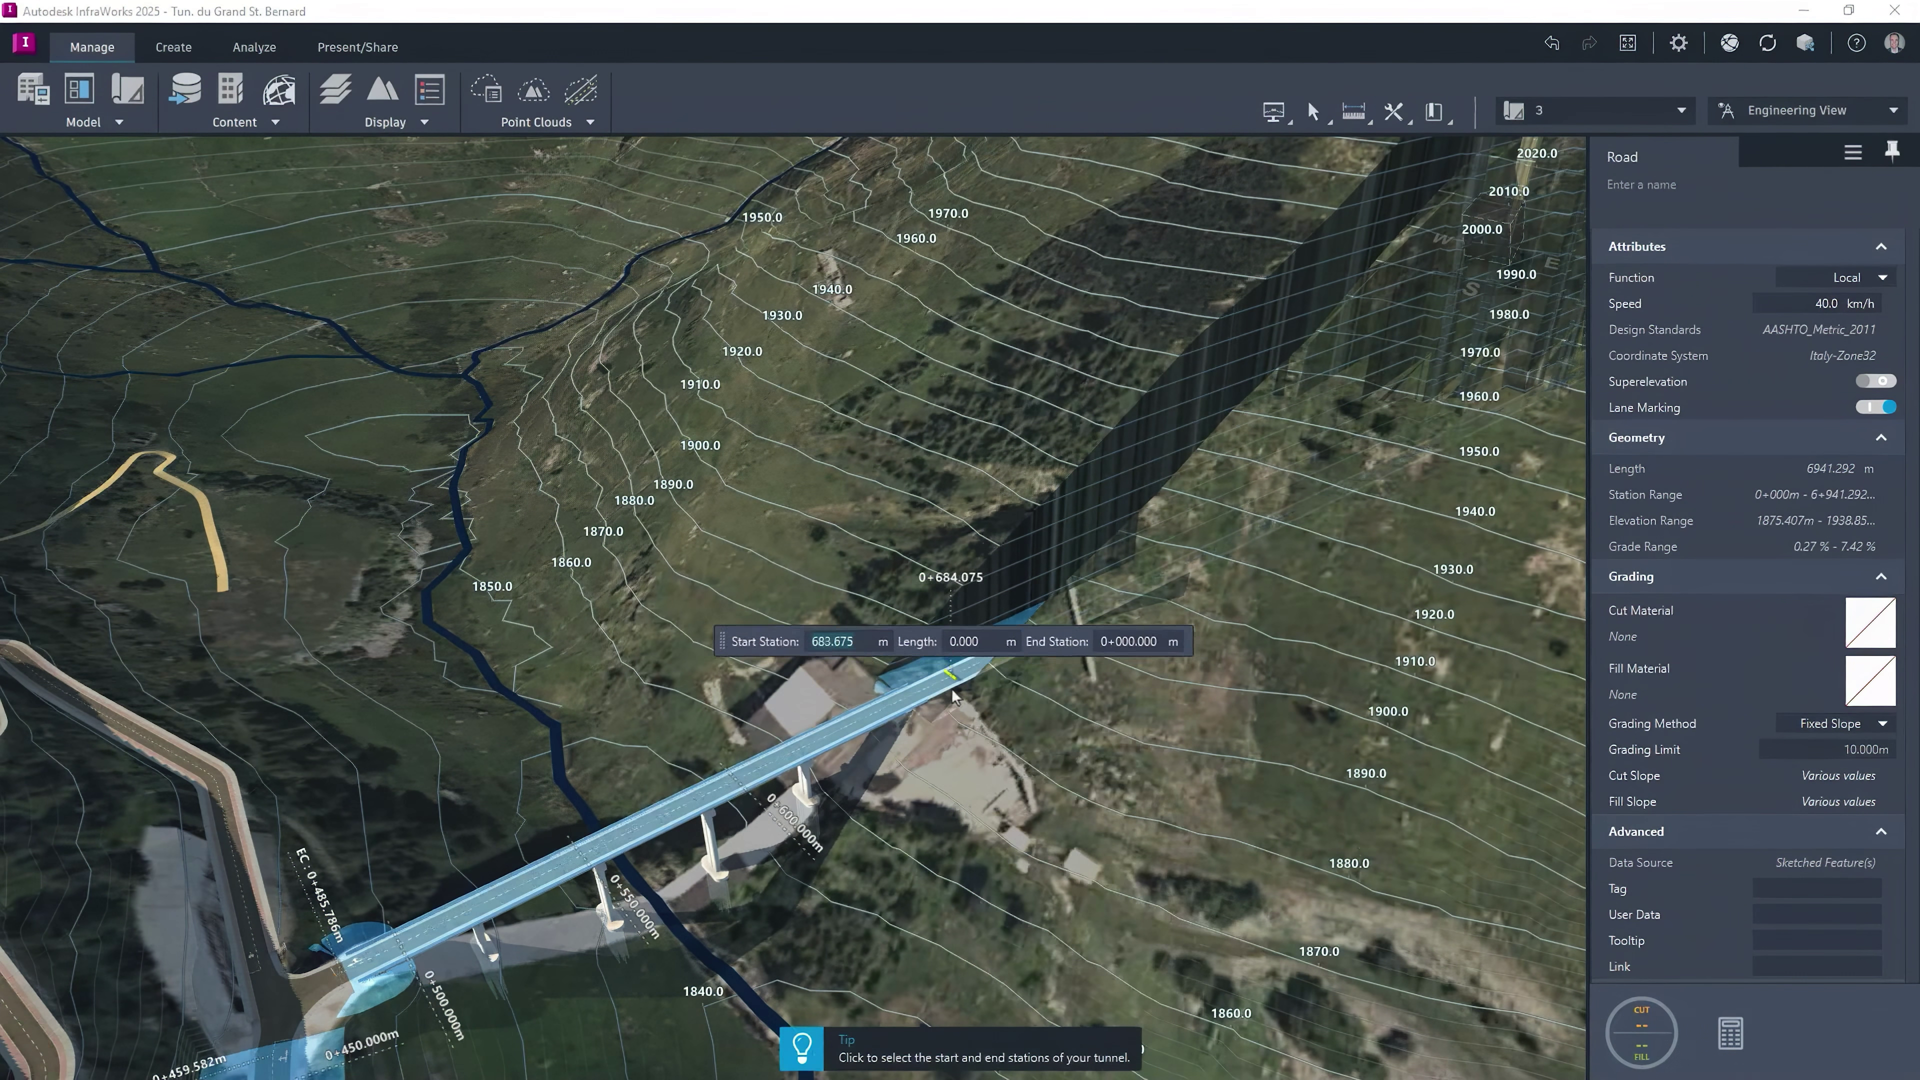
click(936, 684)
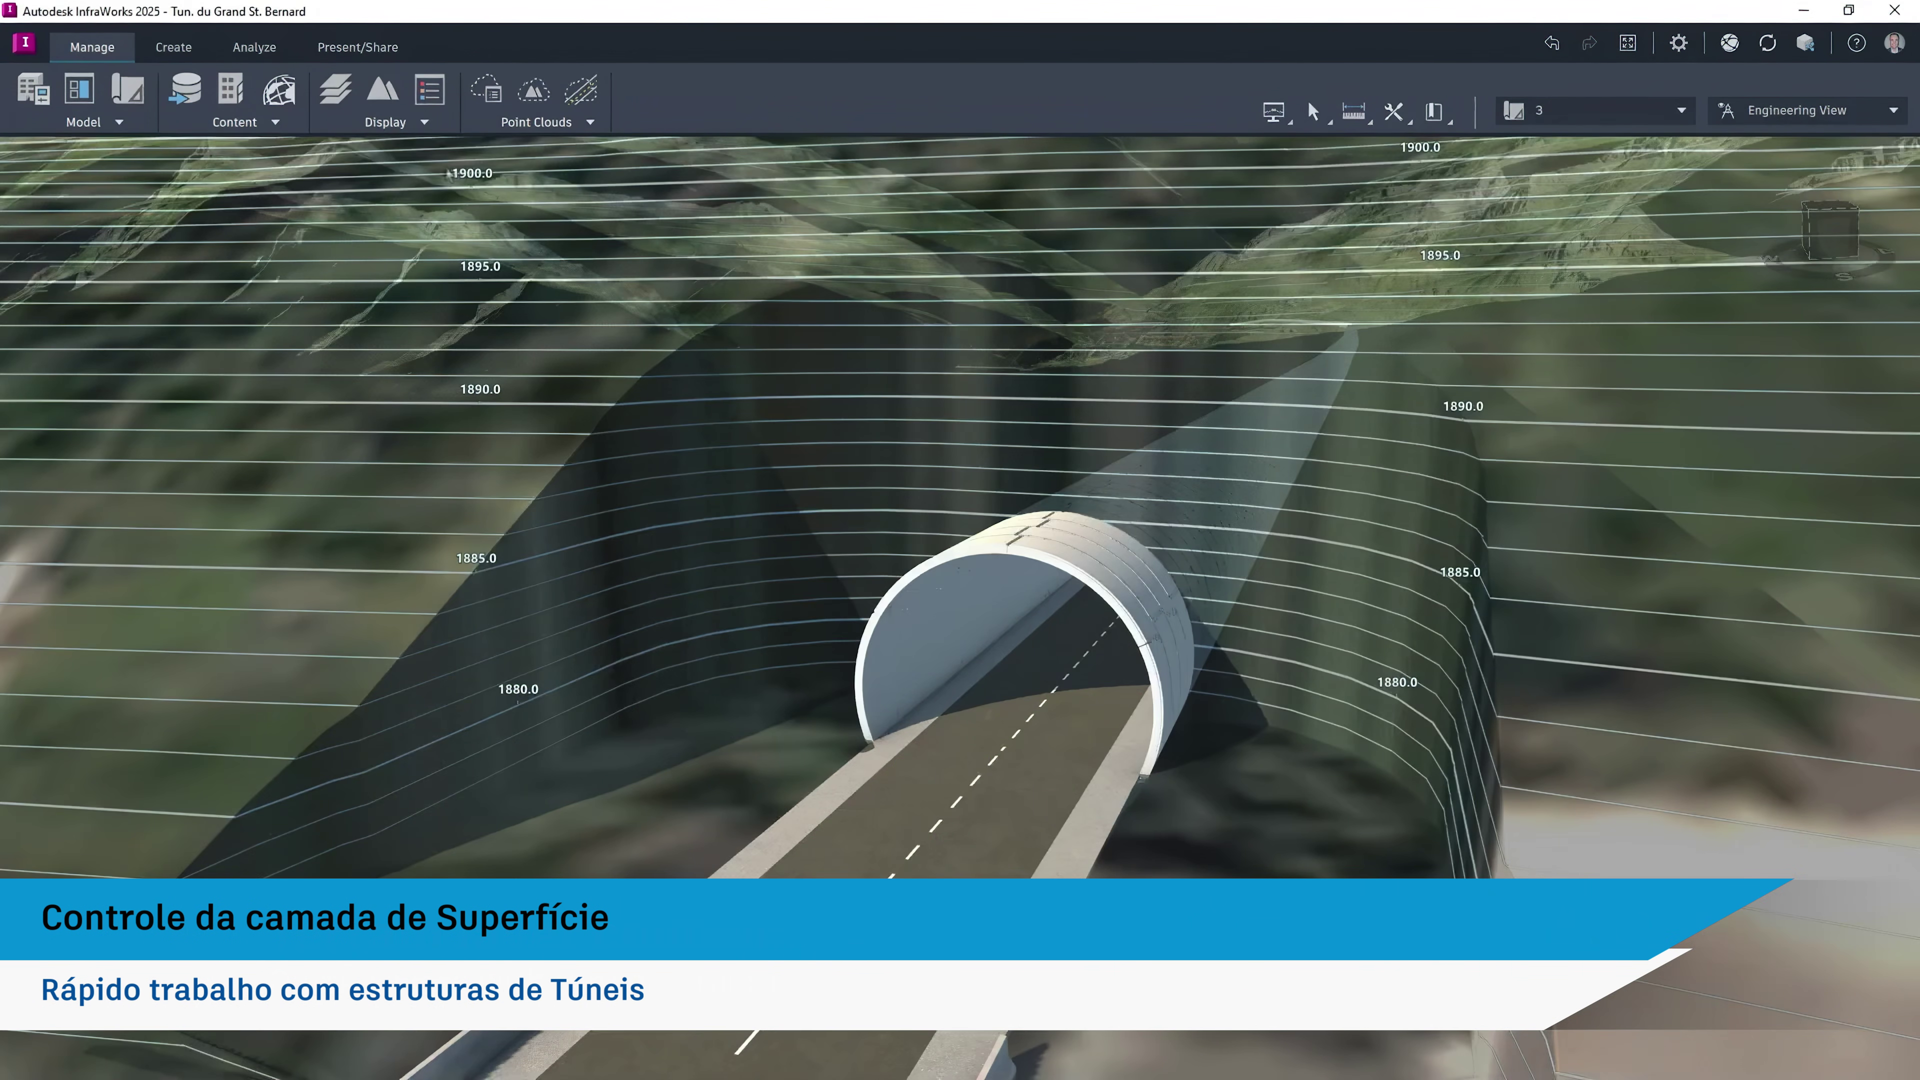
click(426, 125)
click(421, 155)
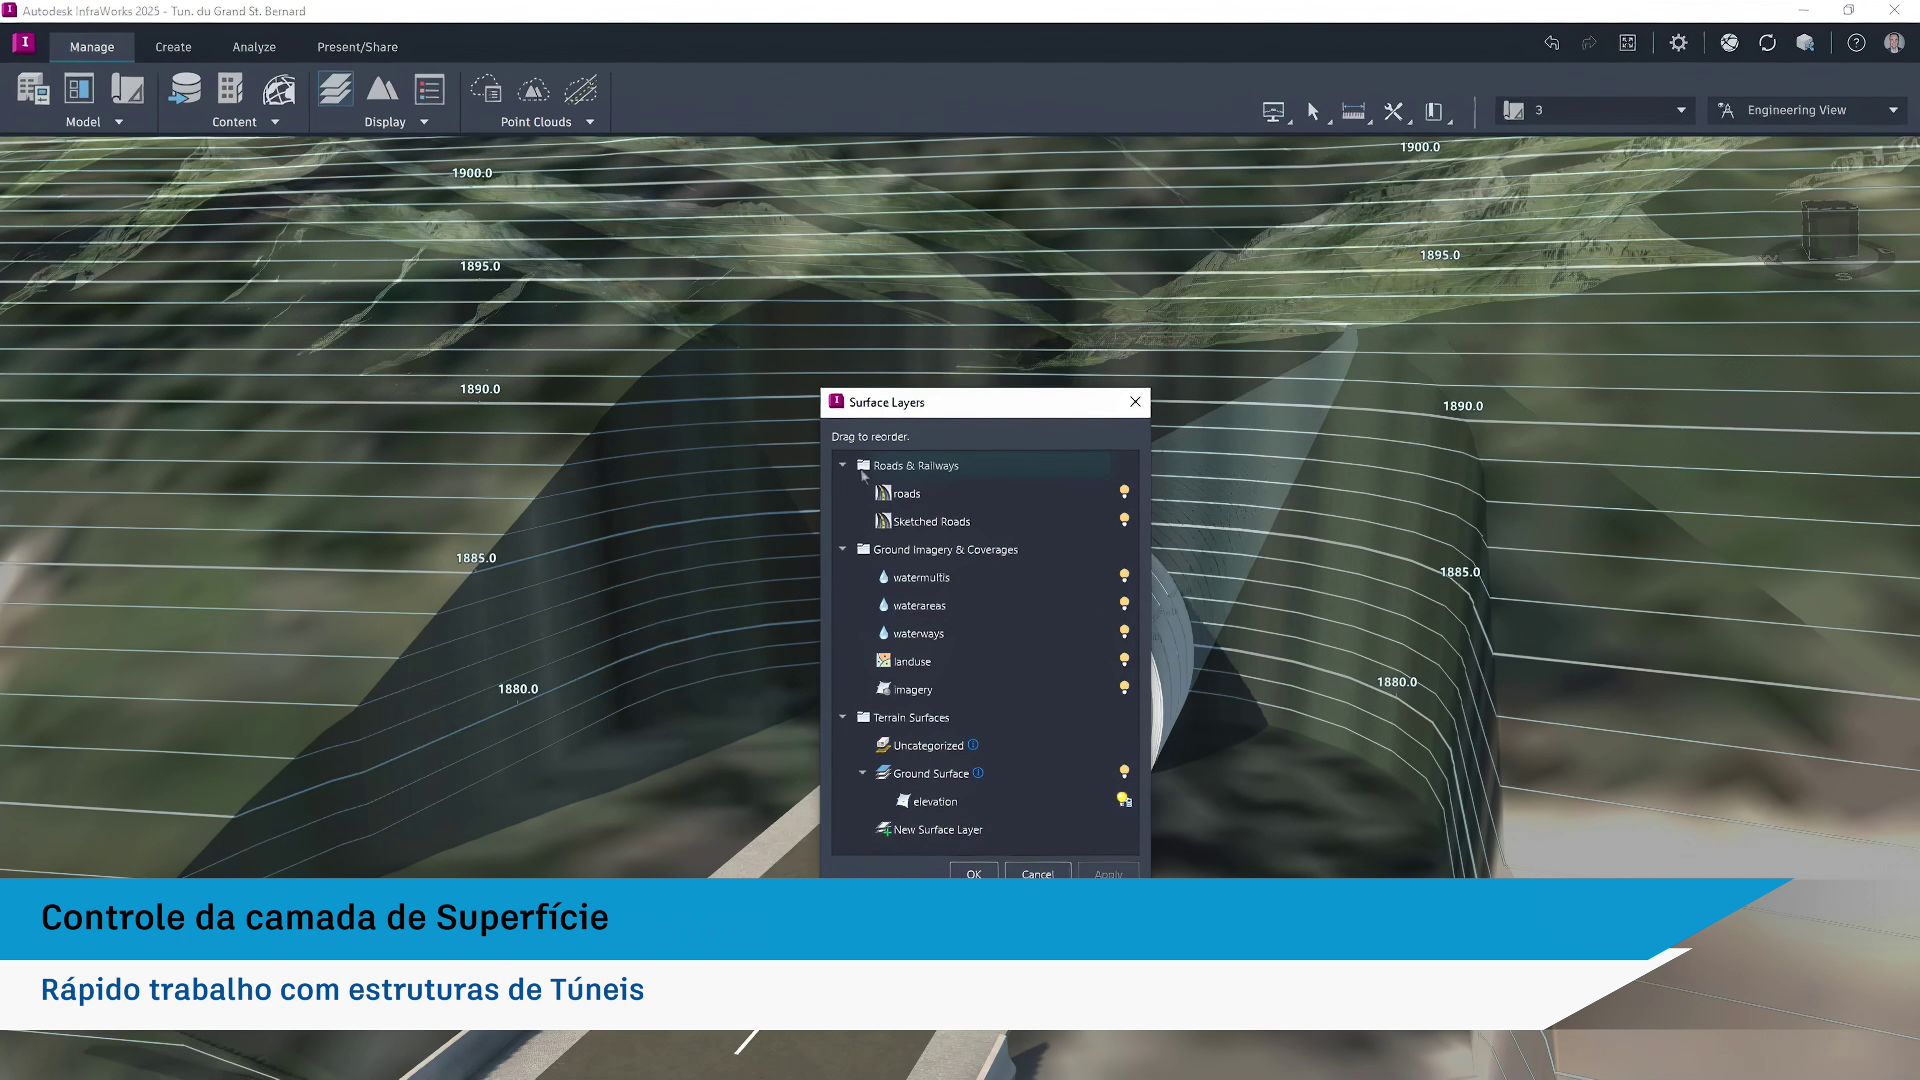
click(1124, 771)
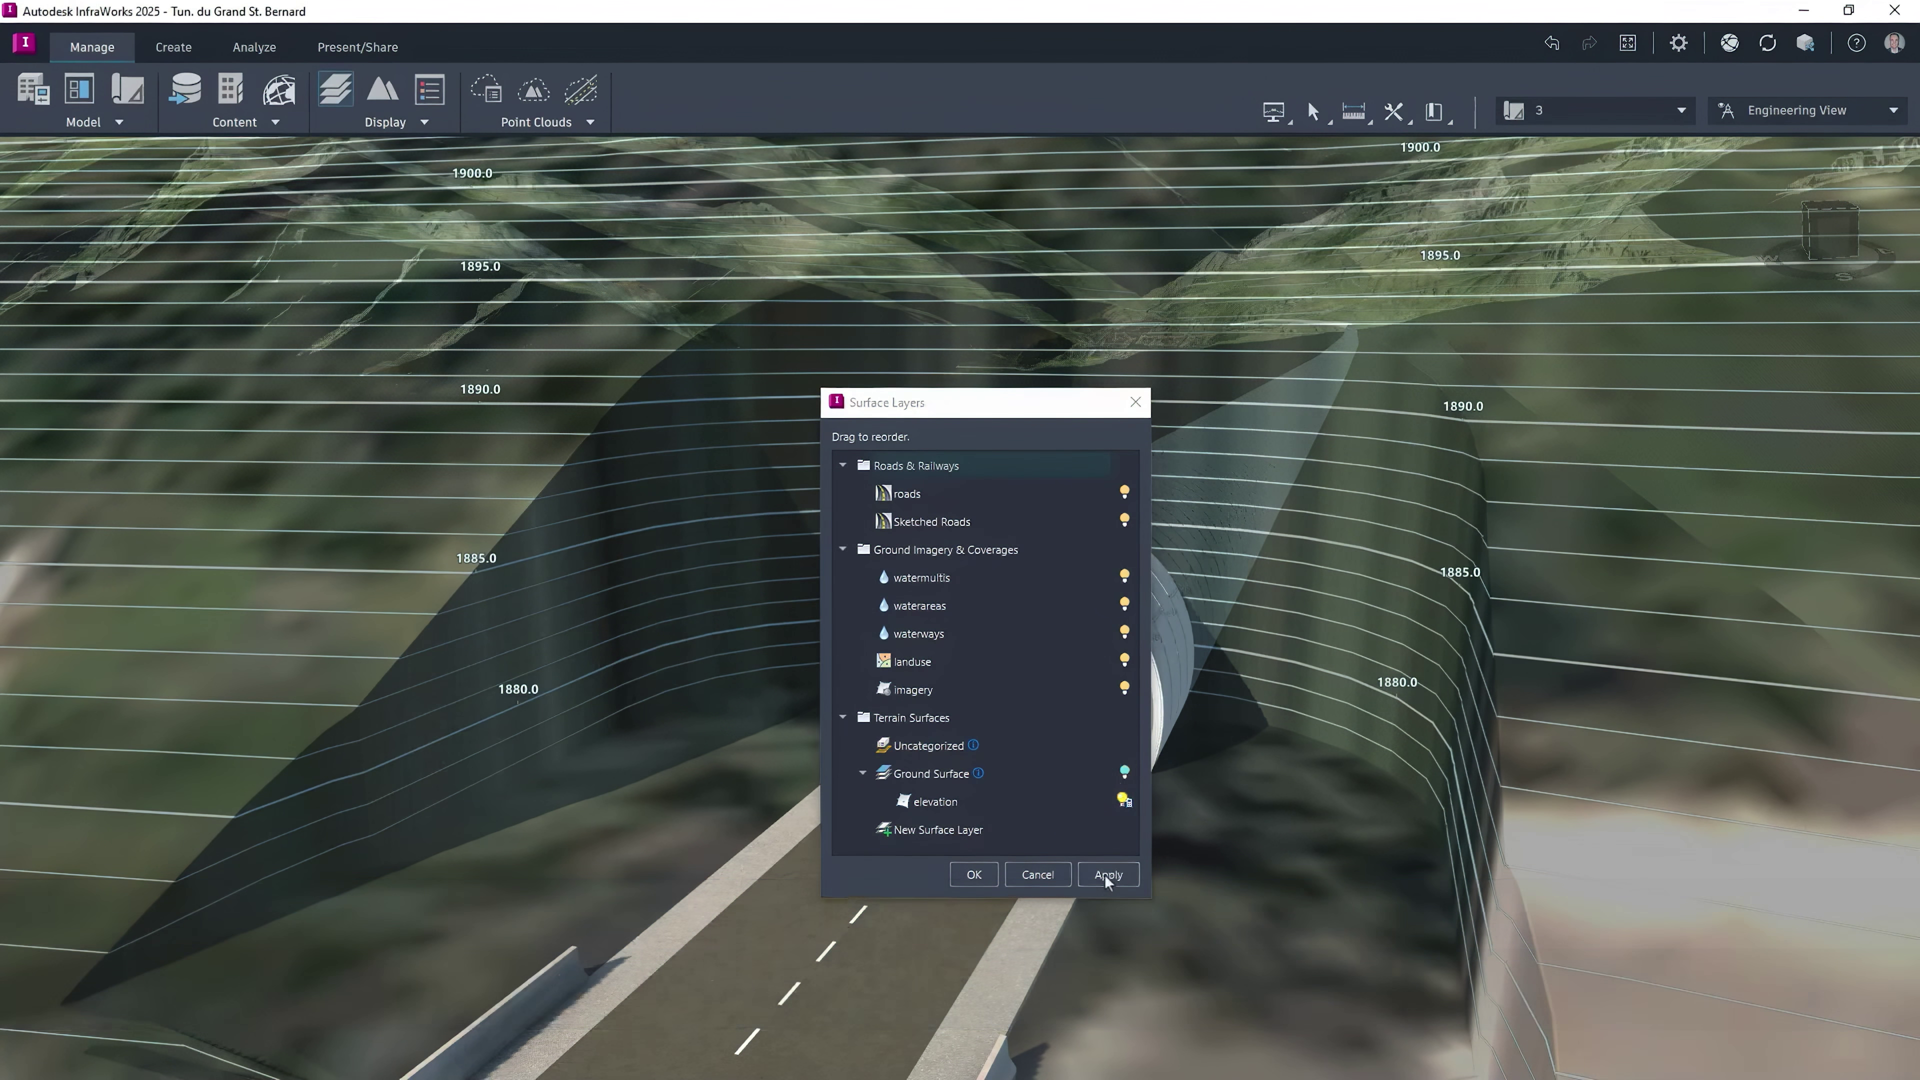
click(1107, 877)
click(974, 875)
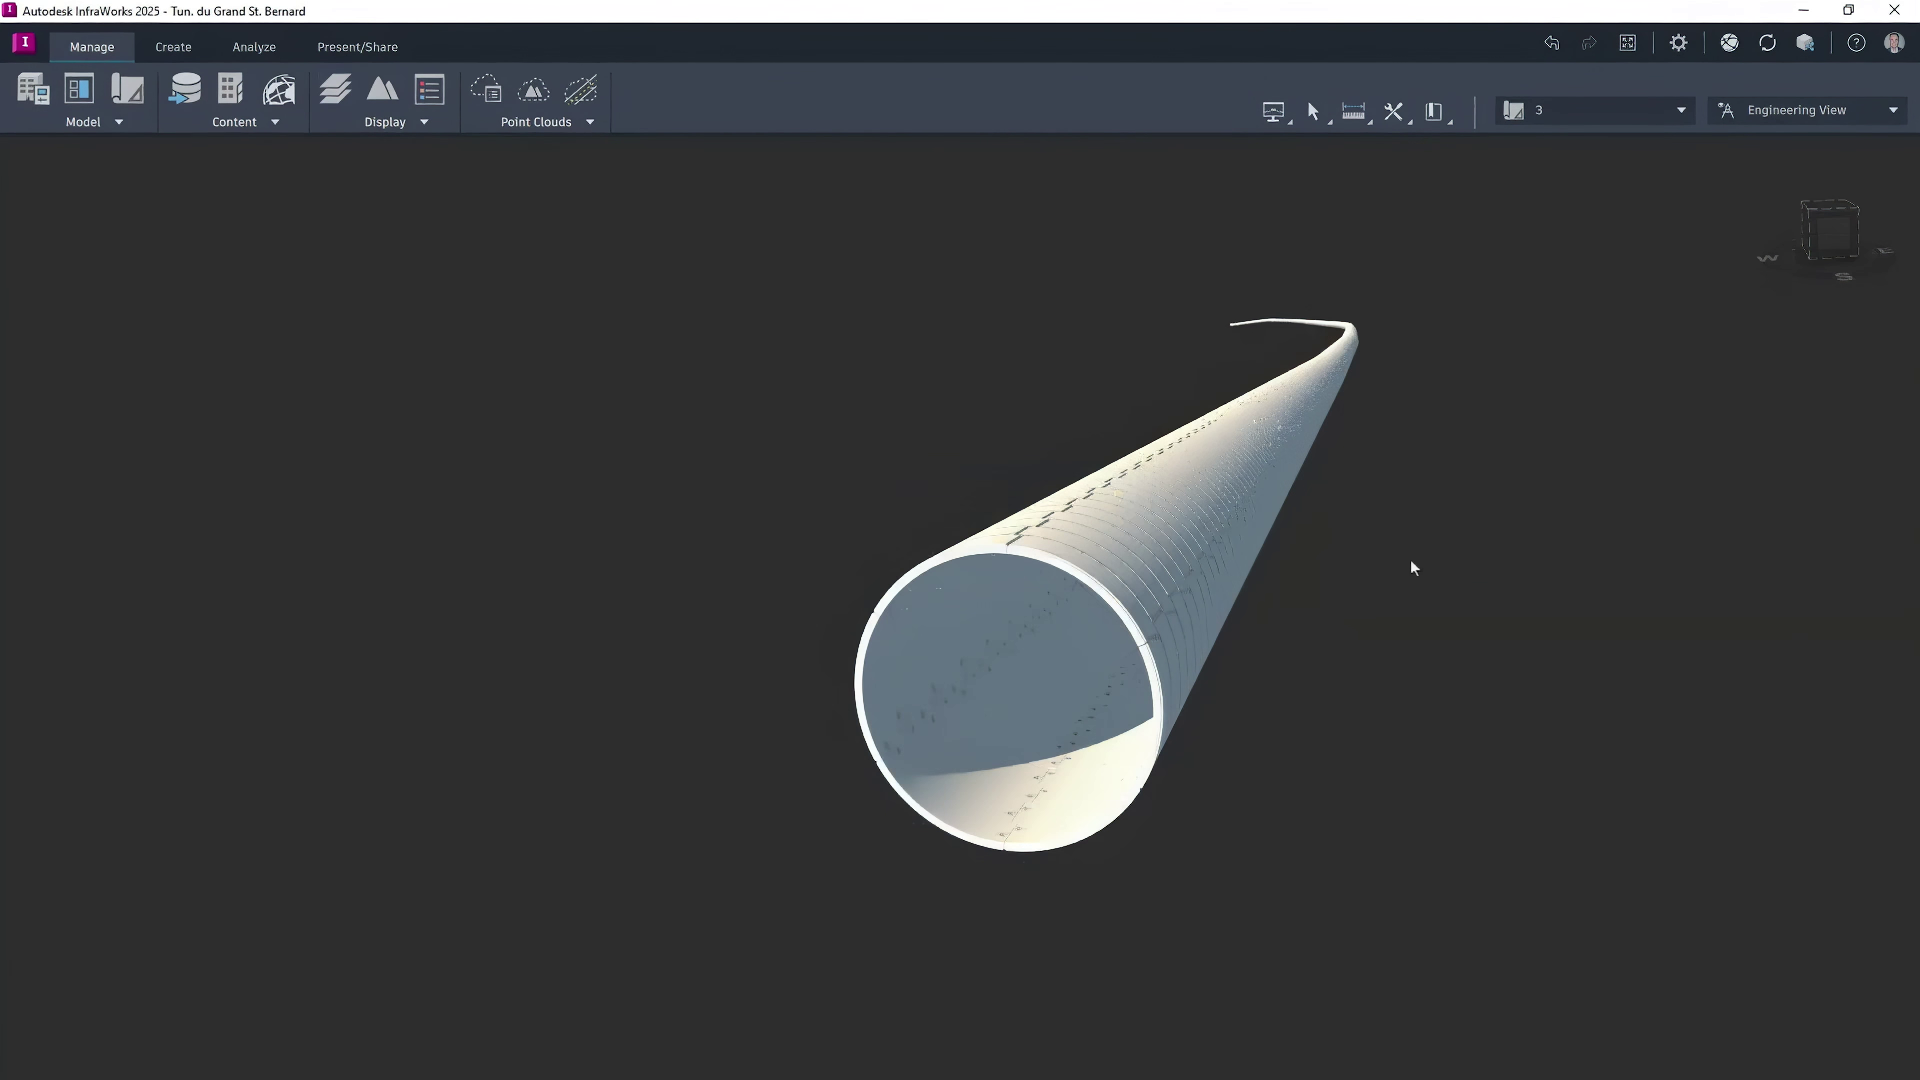
scroll(1414, 562, up, 3)
scroll(1210, 575, up, 3)
drag(1194, 568, 960, 655)
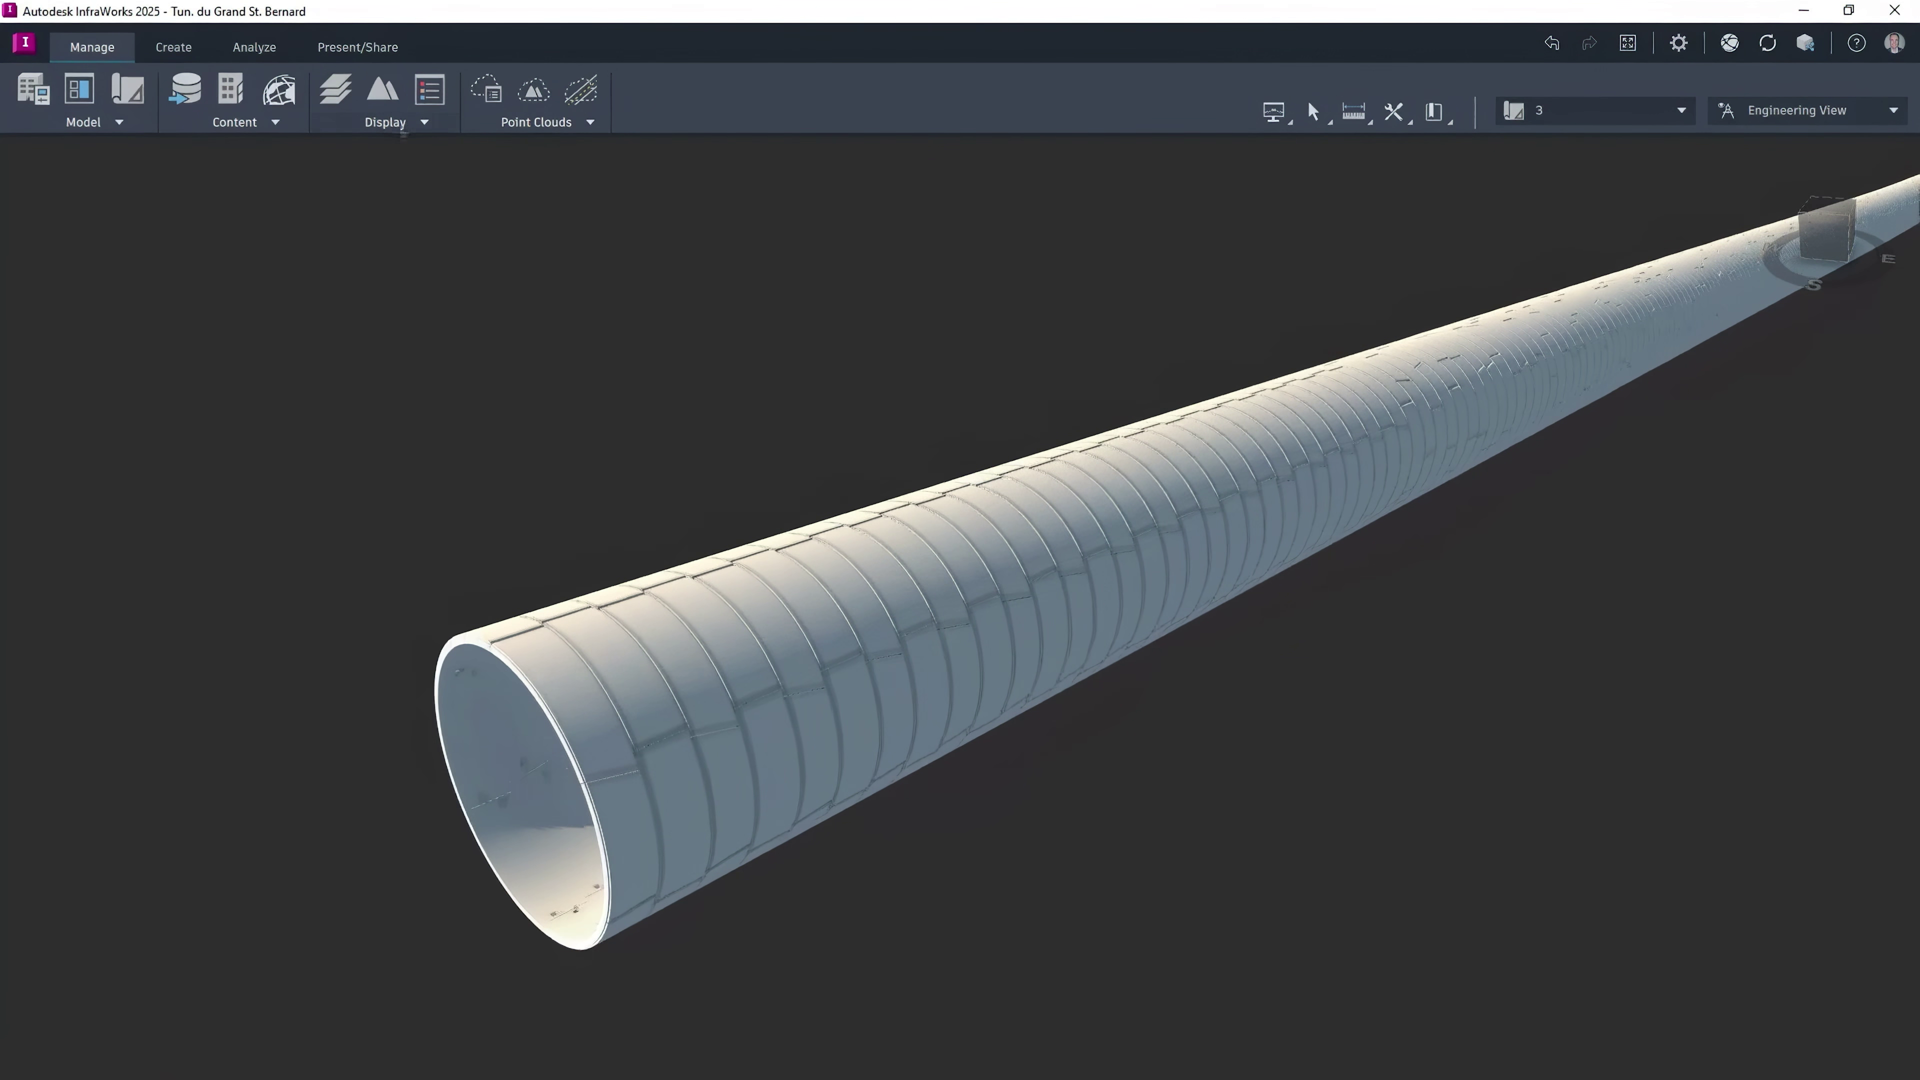
click(401, 149)
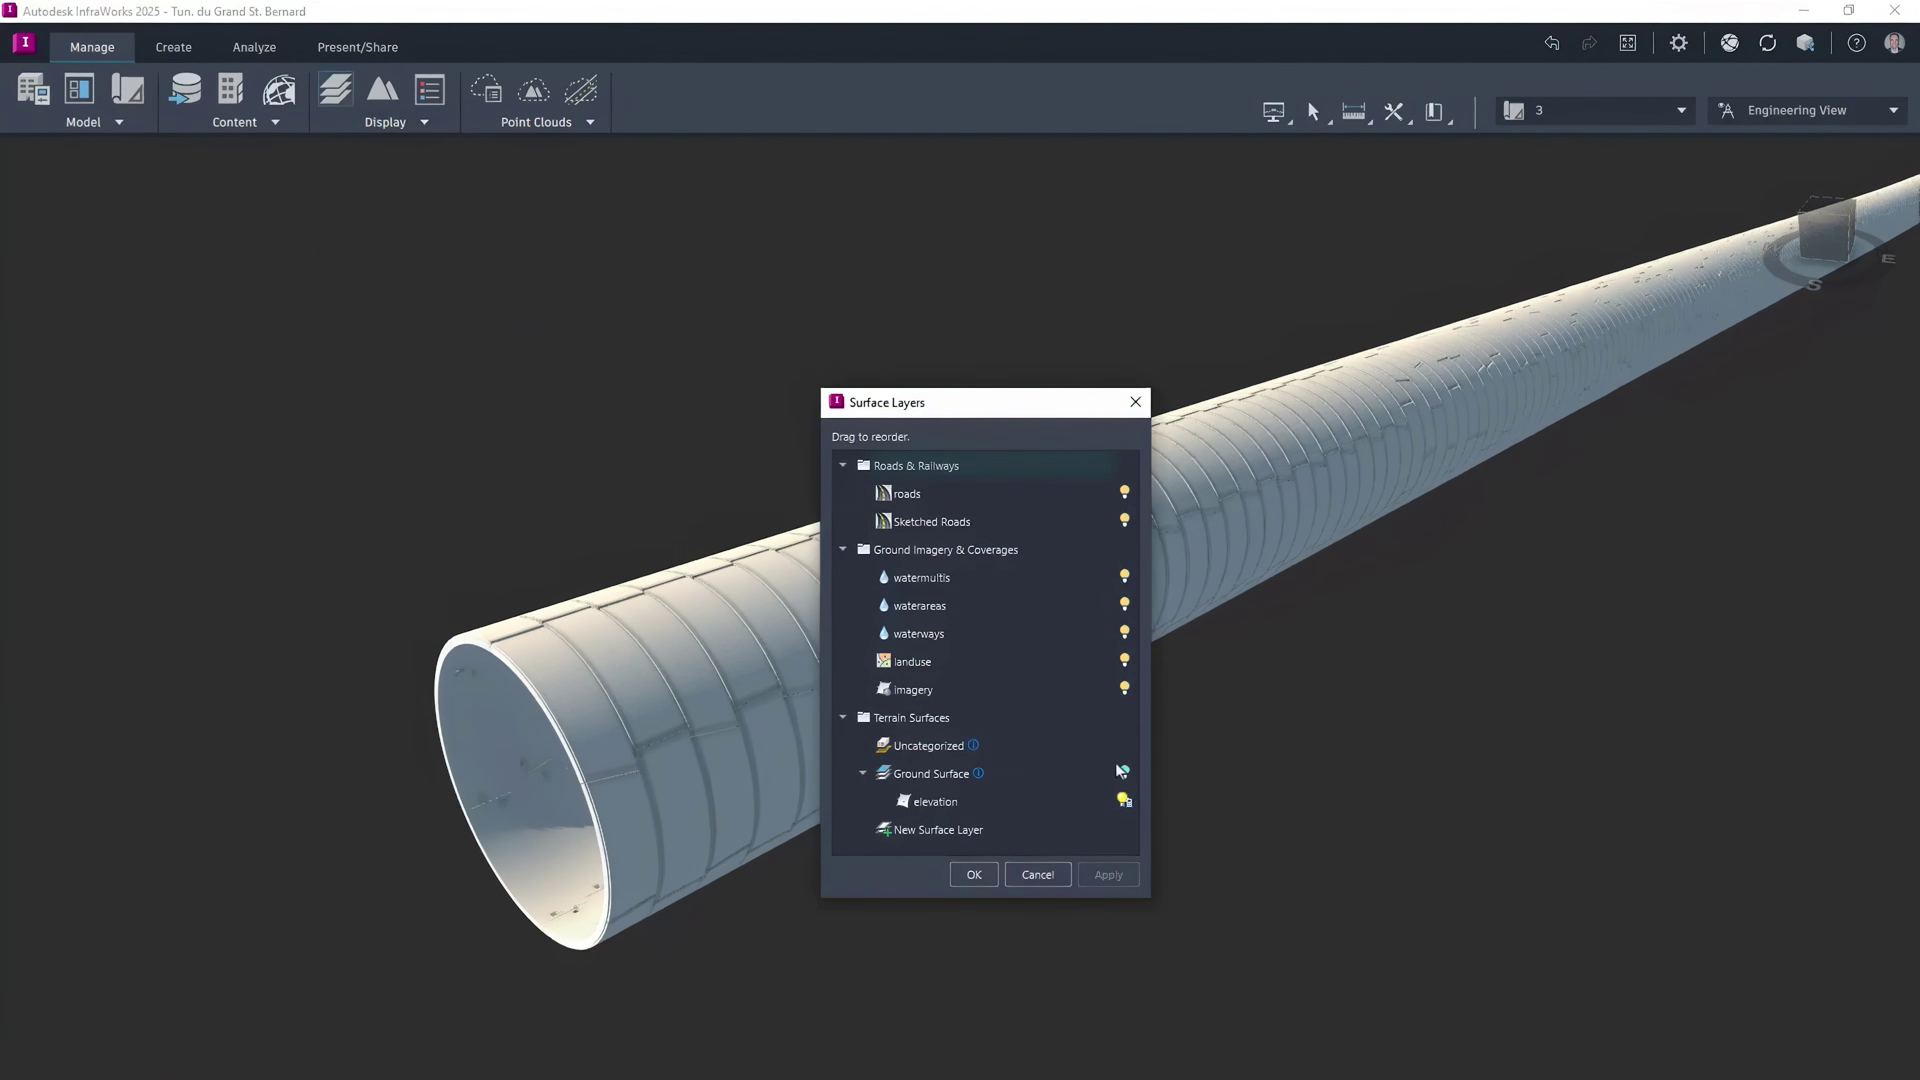
click(1108, 878)
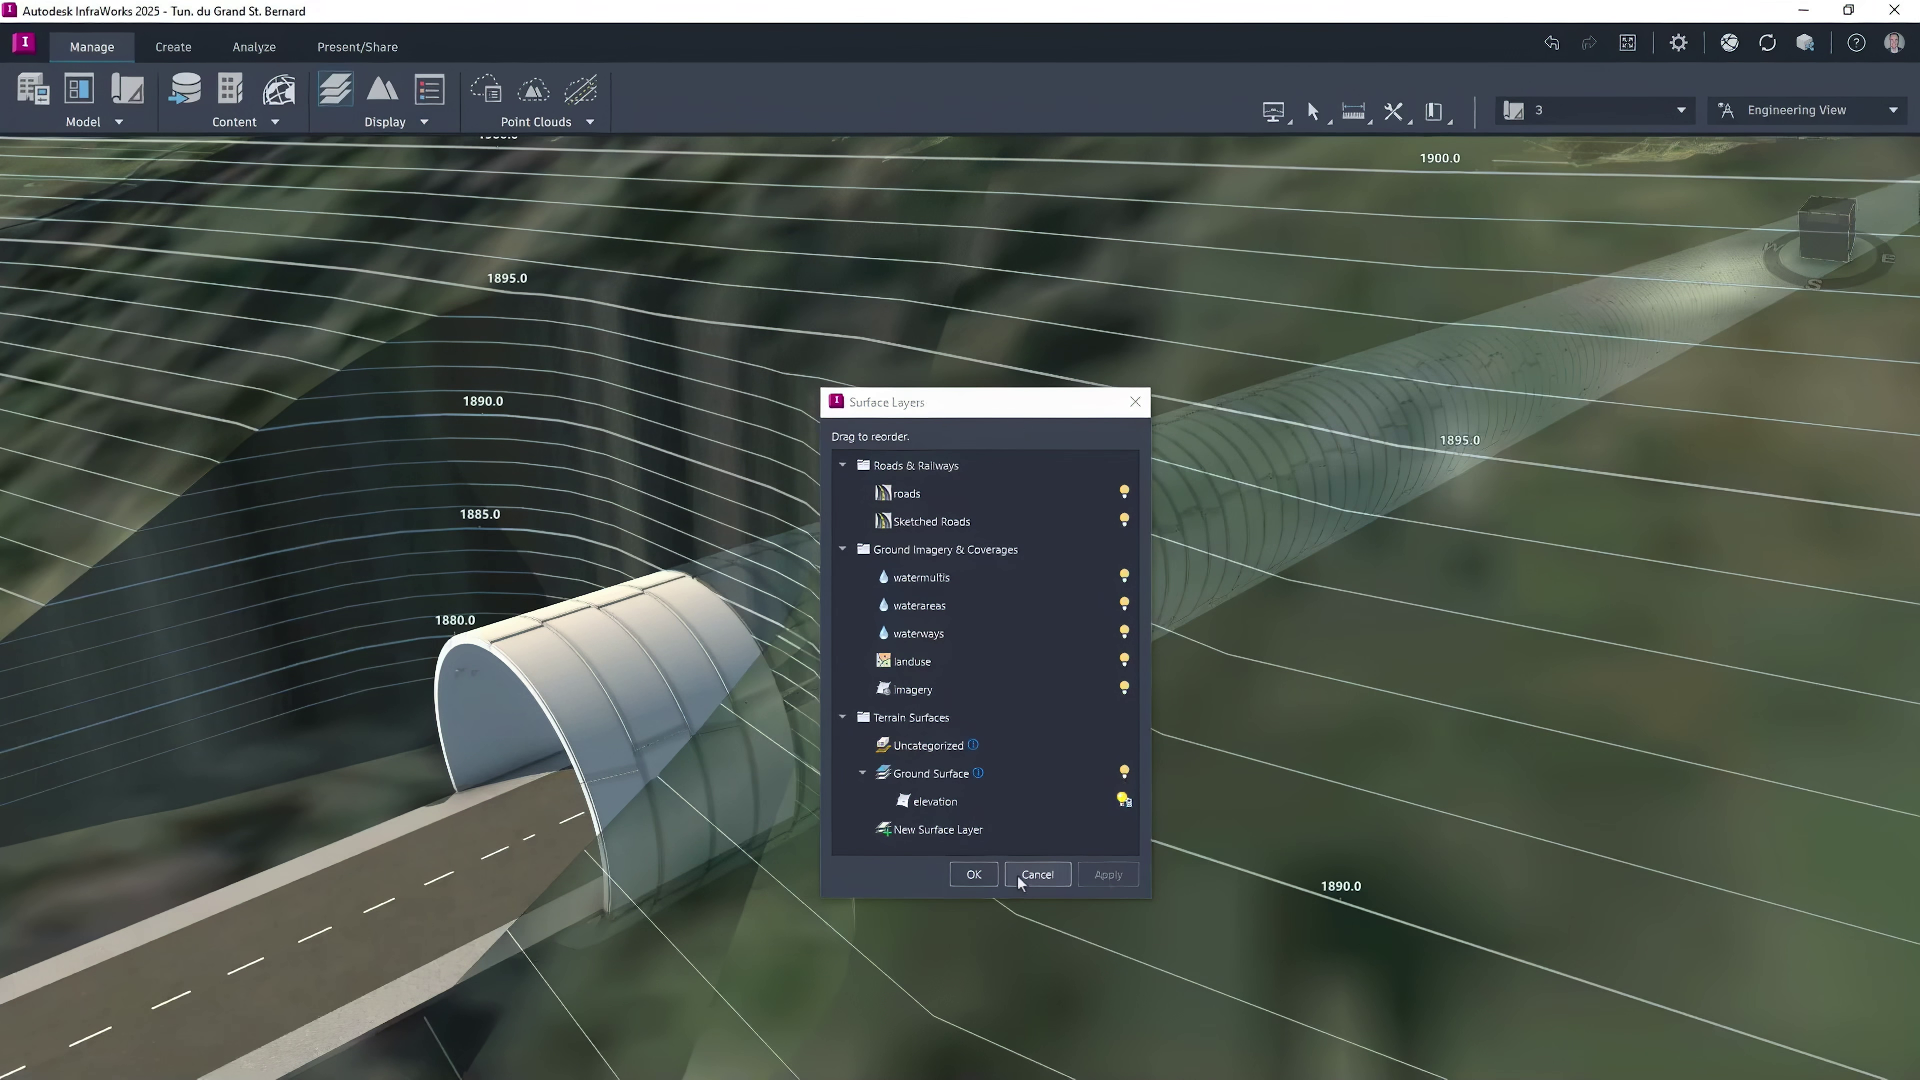
click(981, 875)
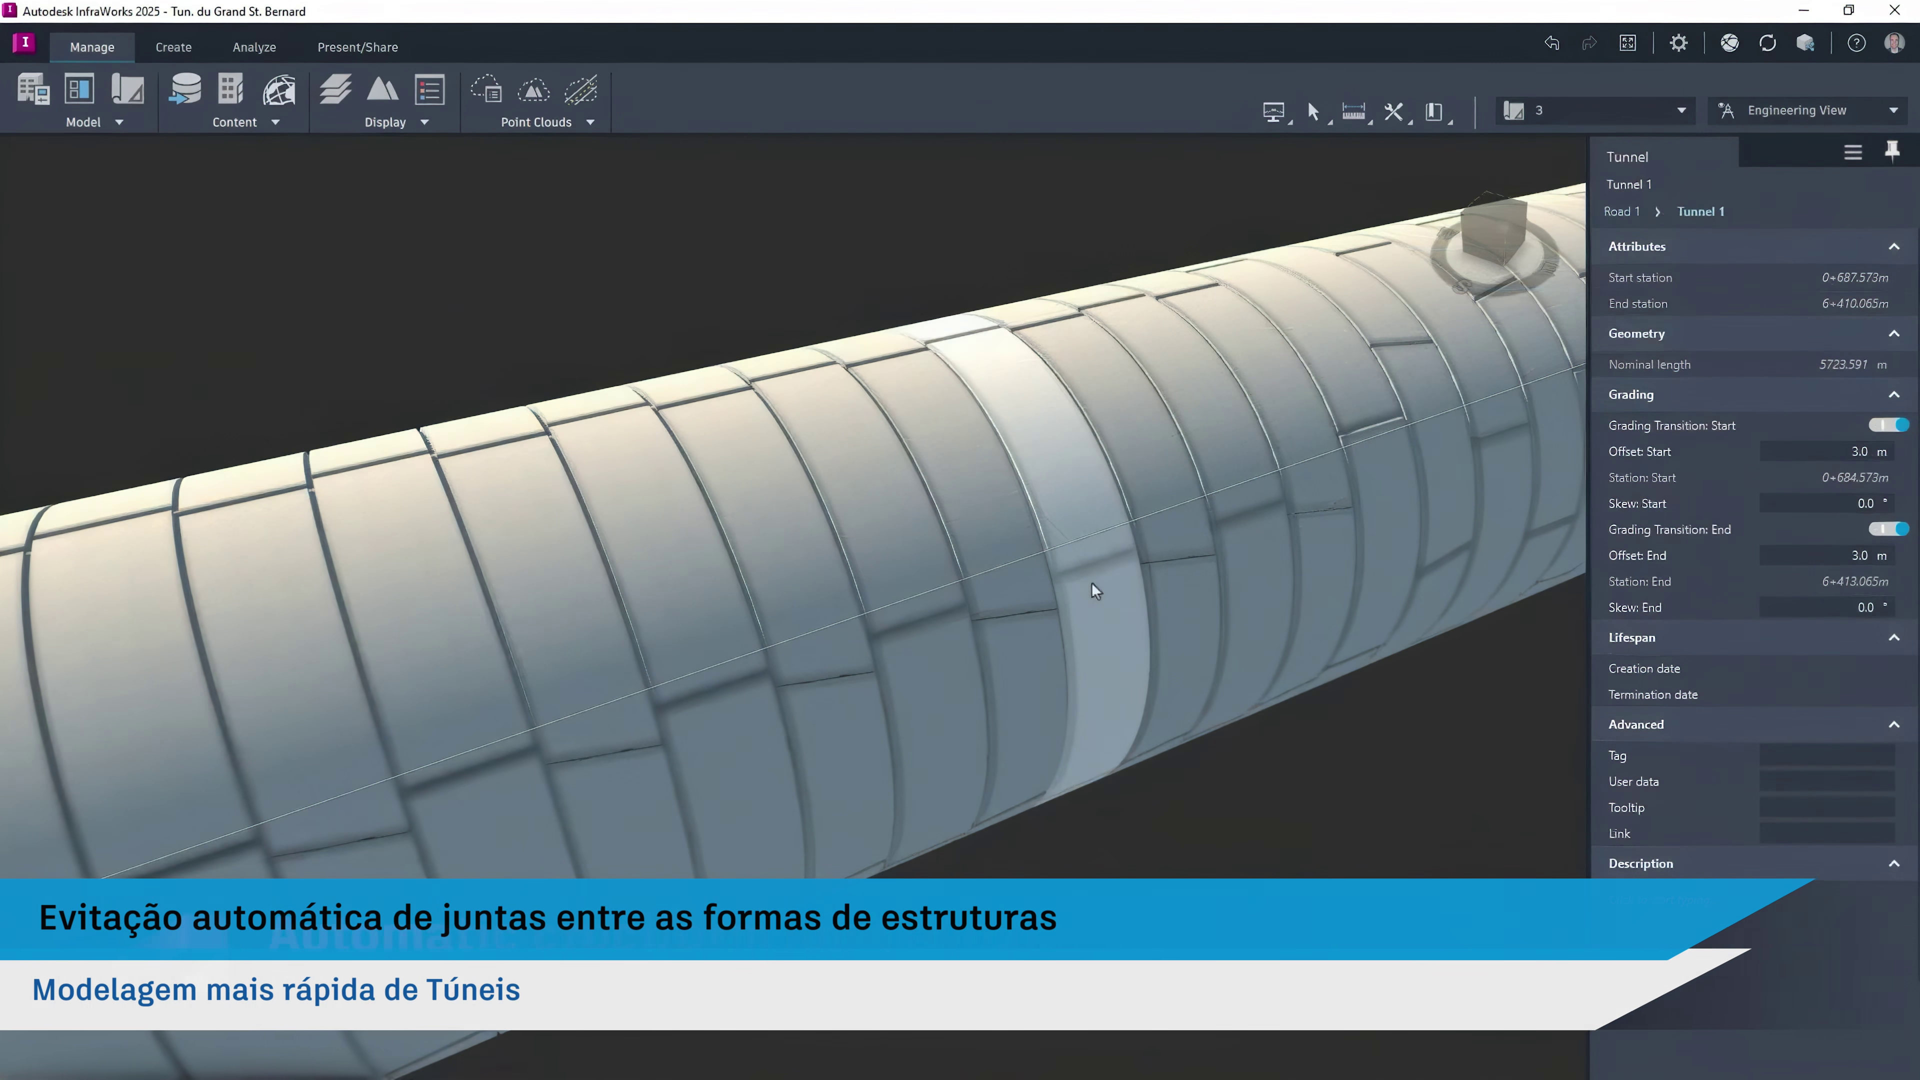
Enable Stagger segment seams on the tunnel lining region
click(1096, 590)
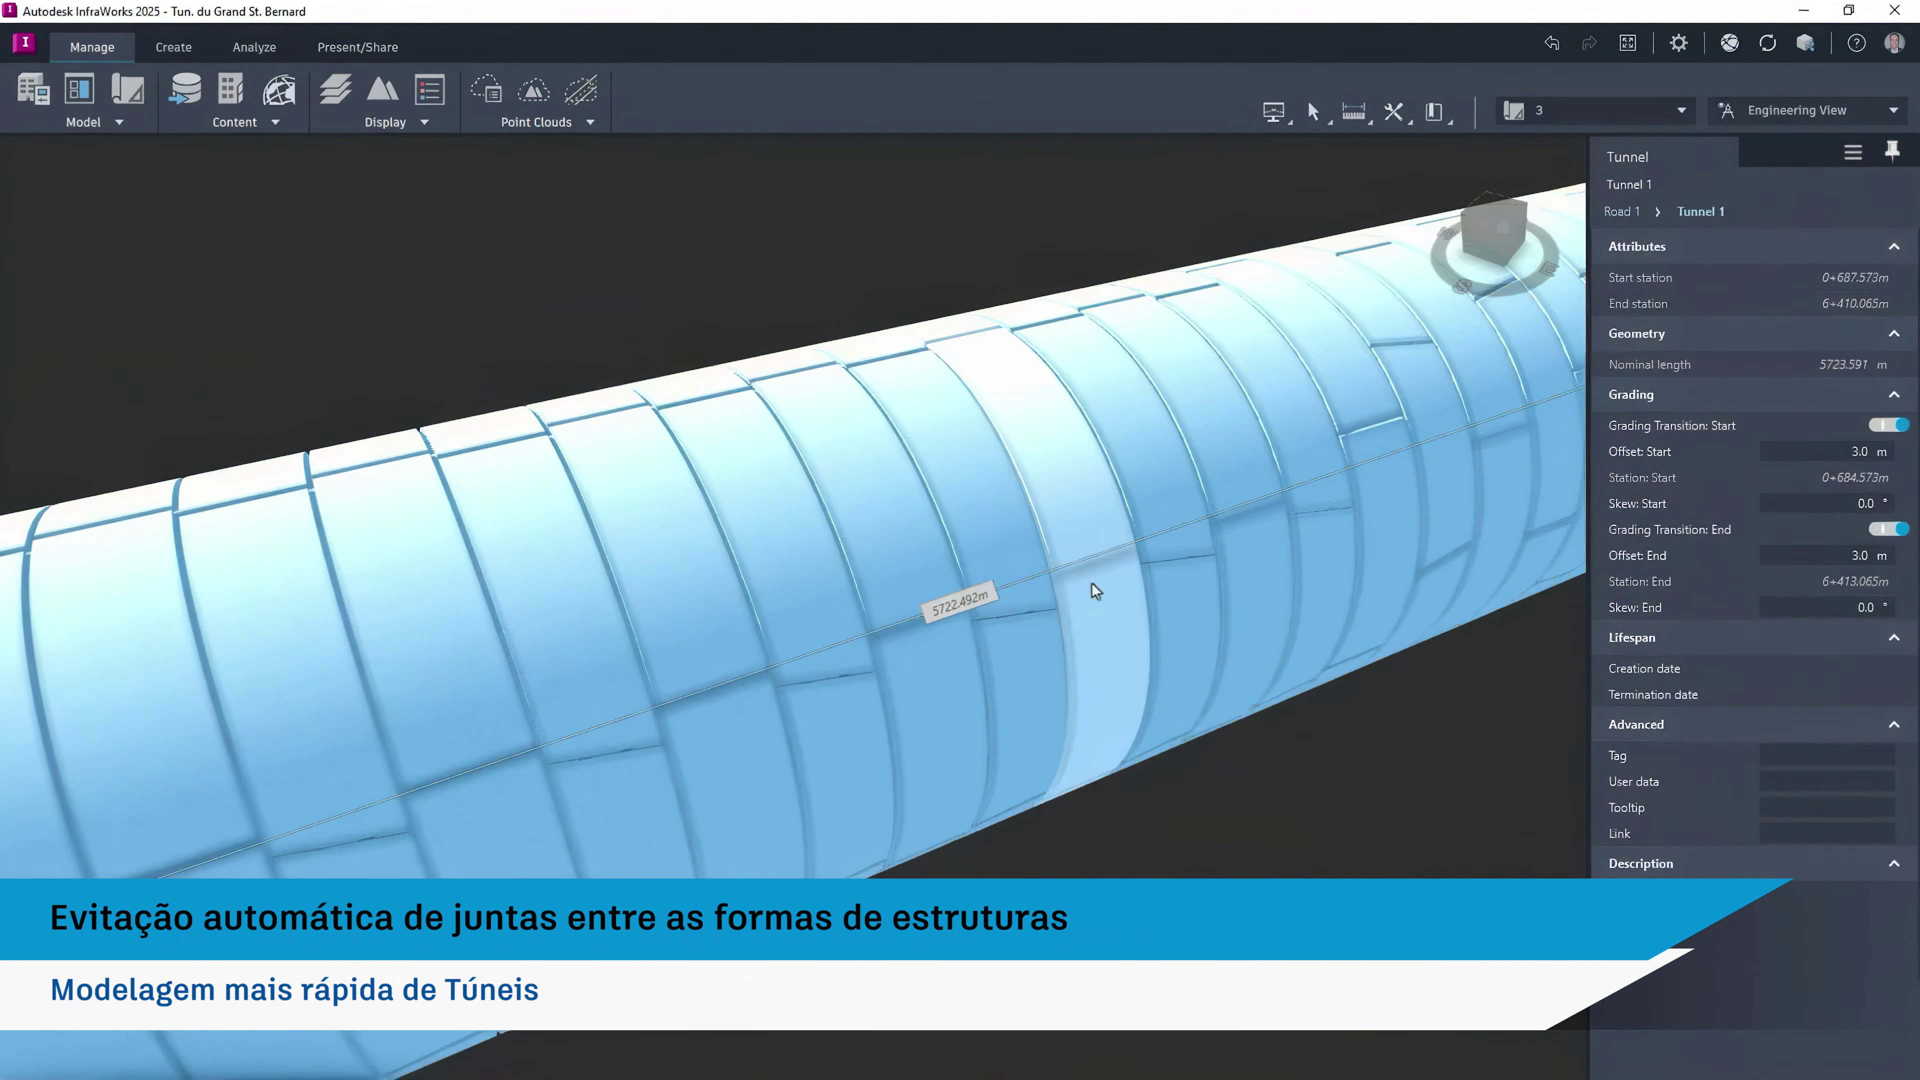
scroll(1672, 809, down, 3)
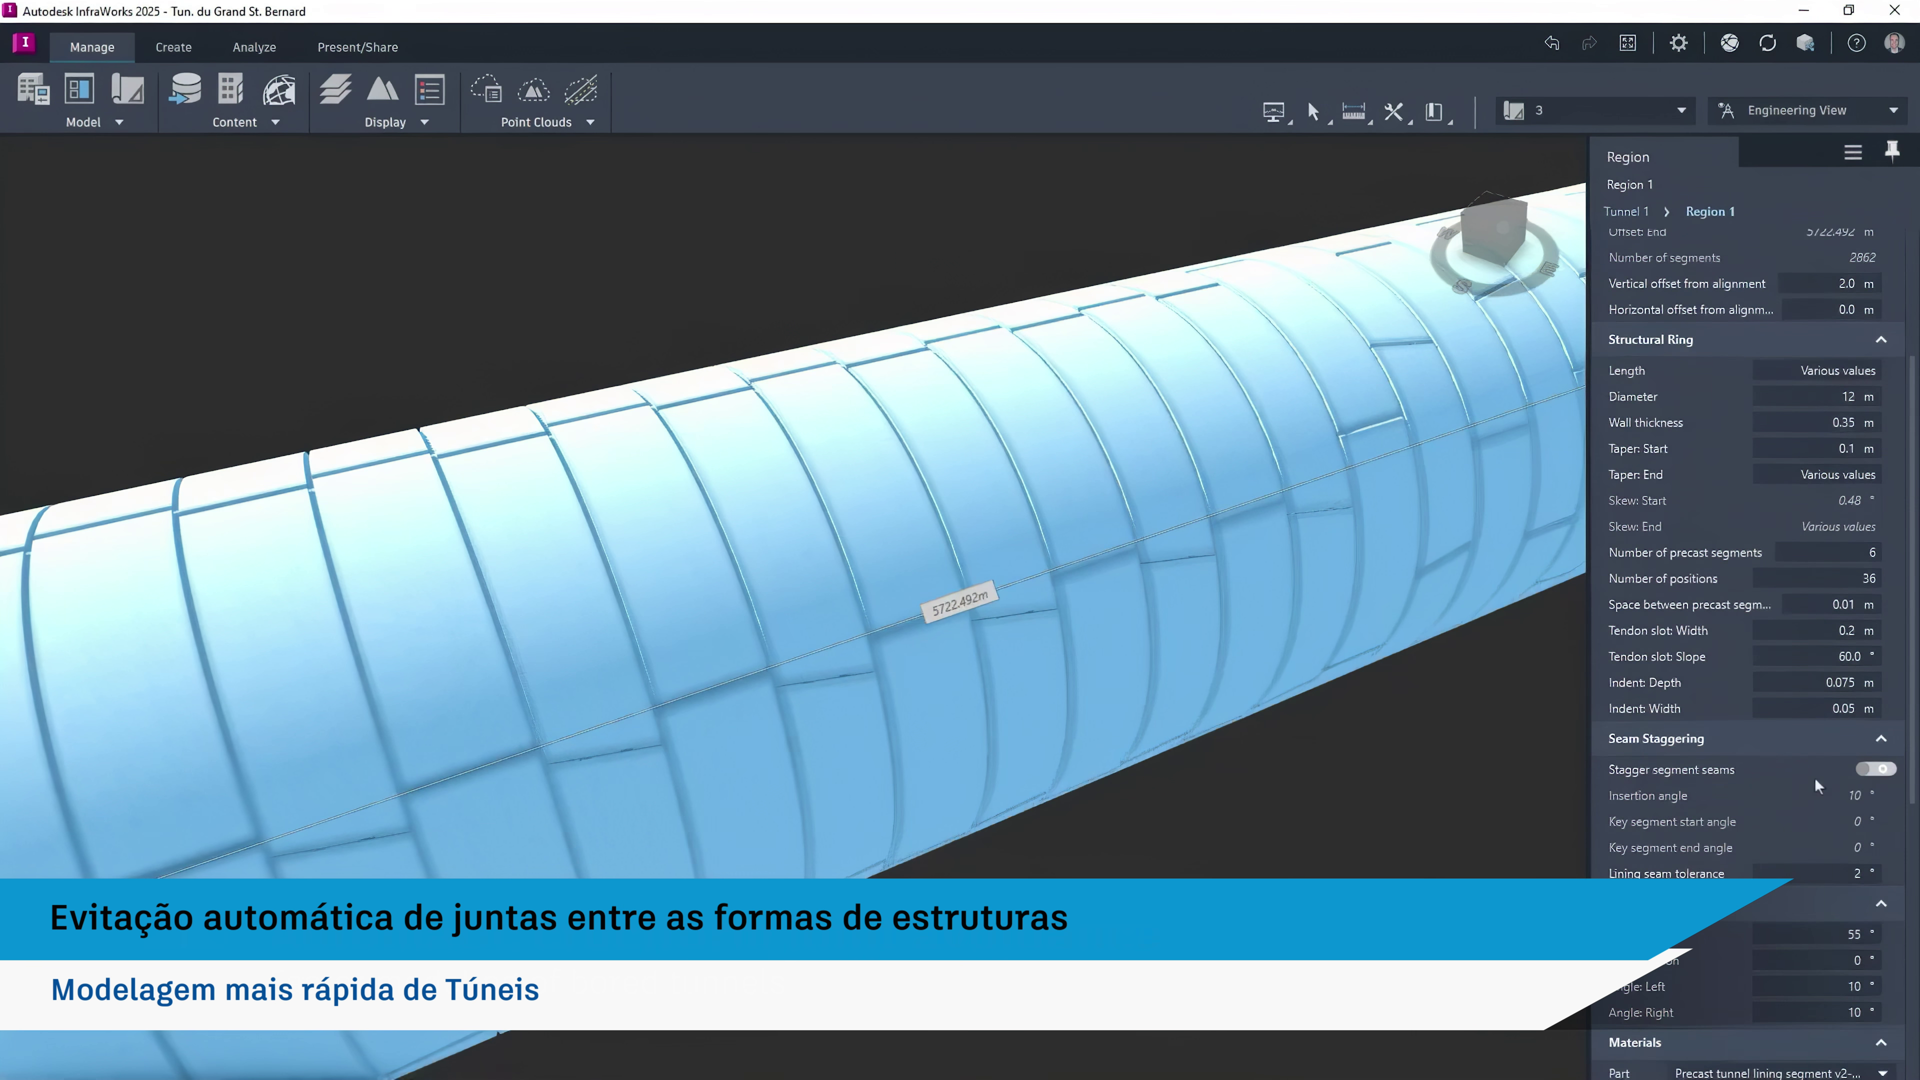
click(1874, 773)
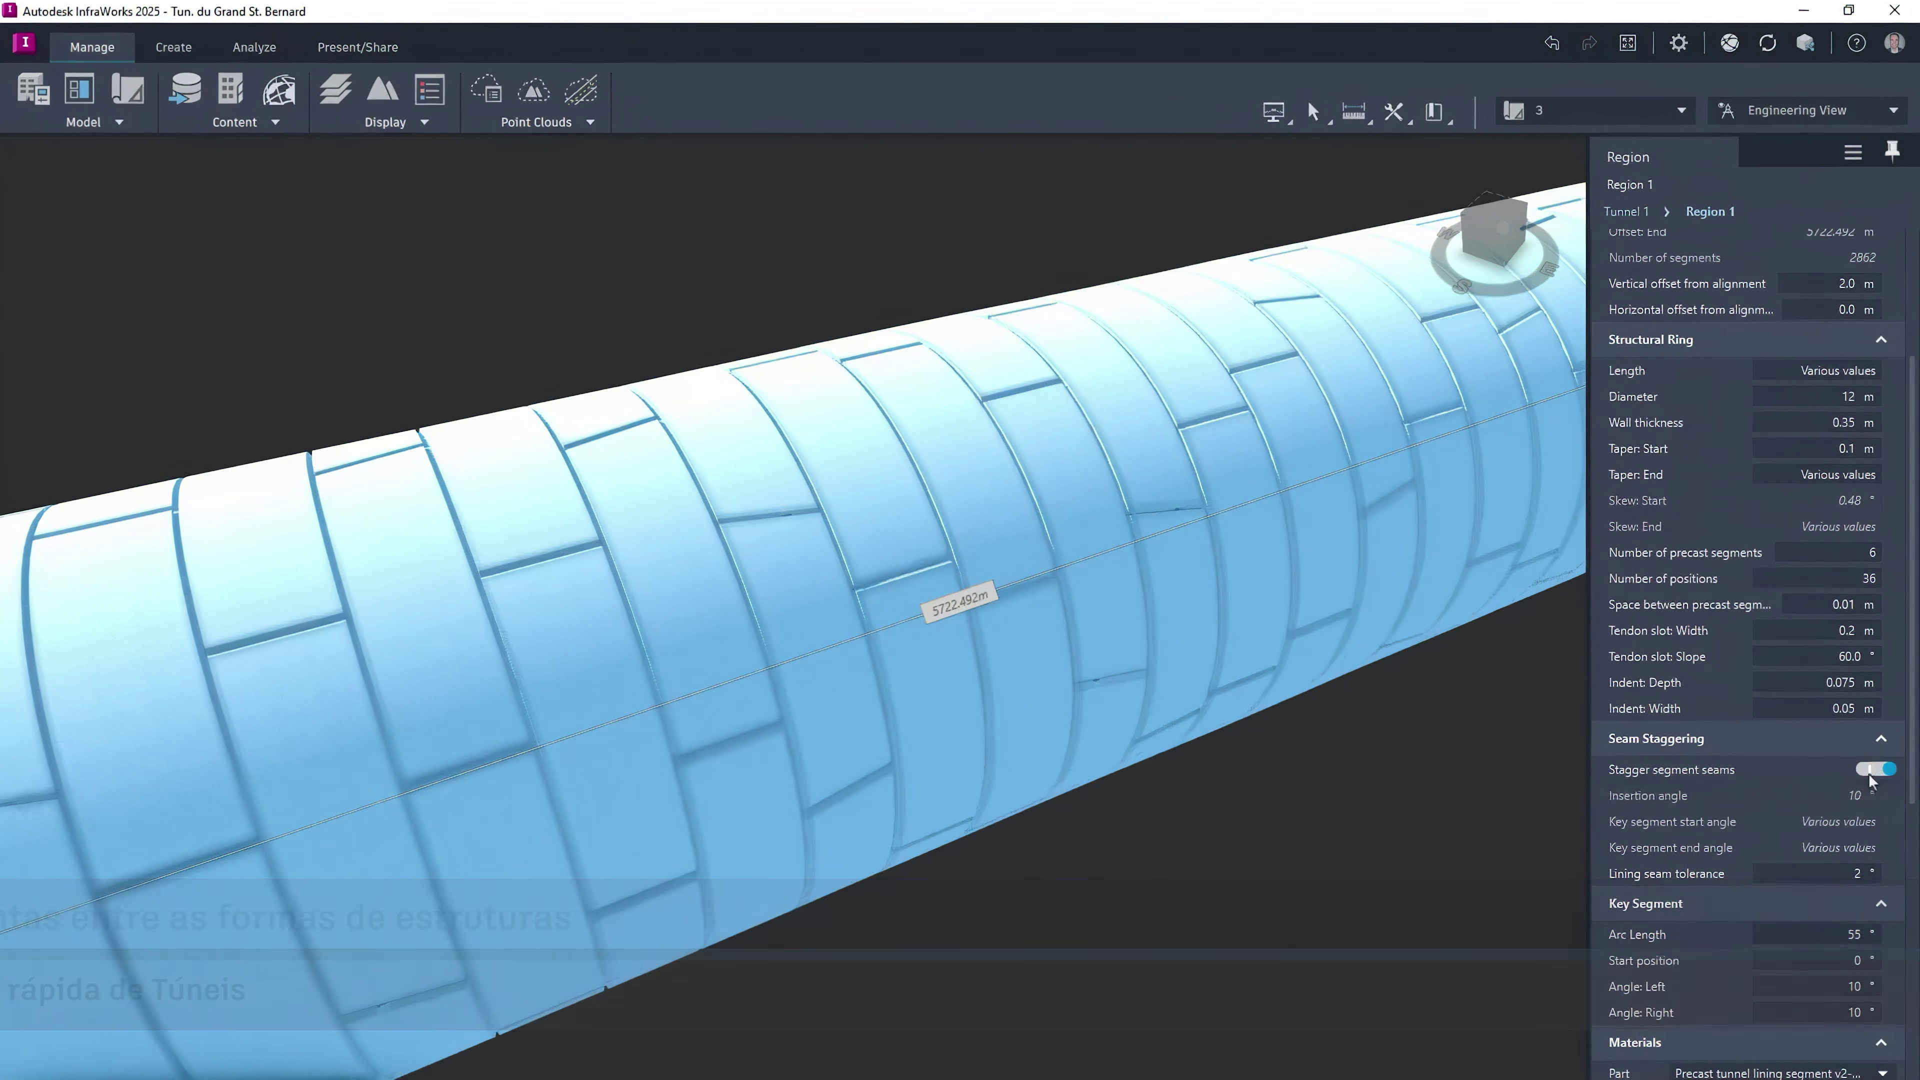
key(Escape)
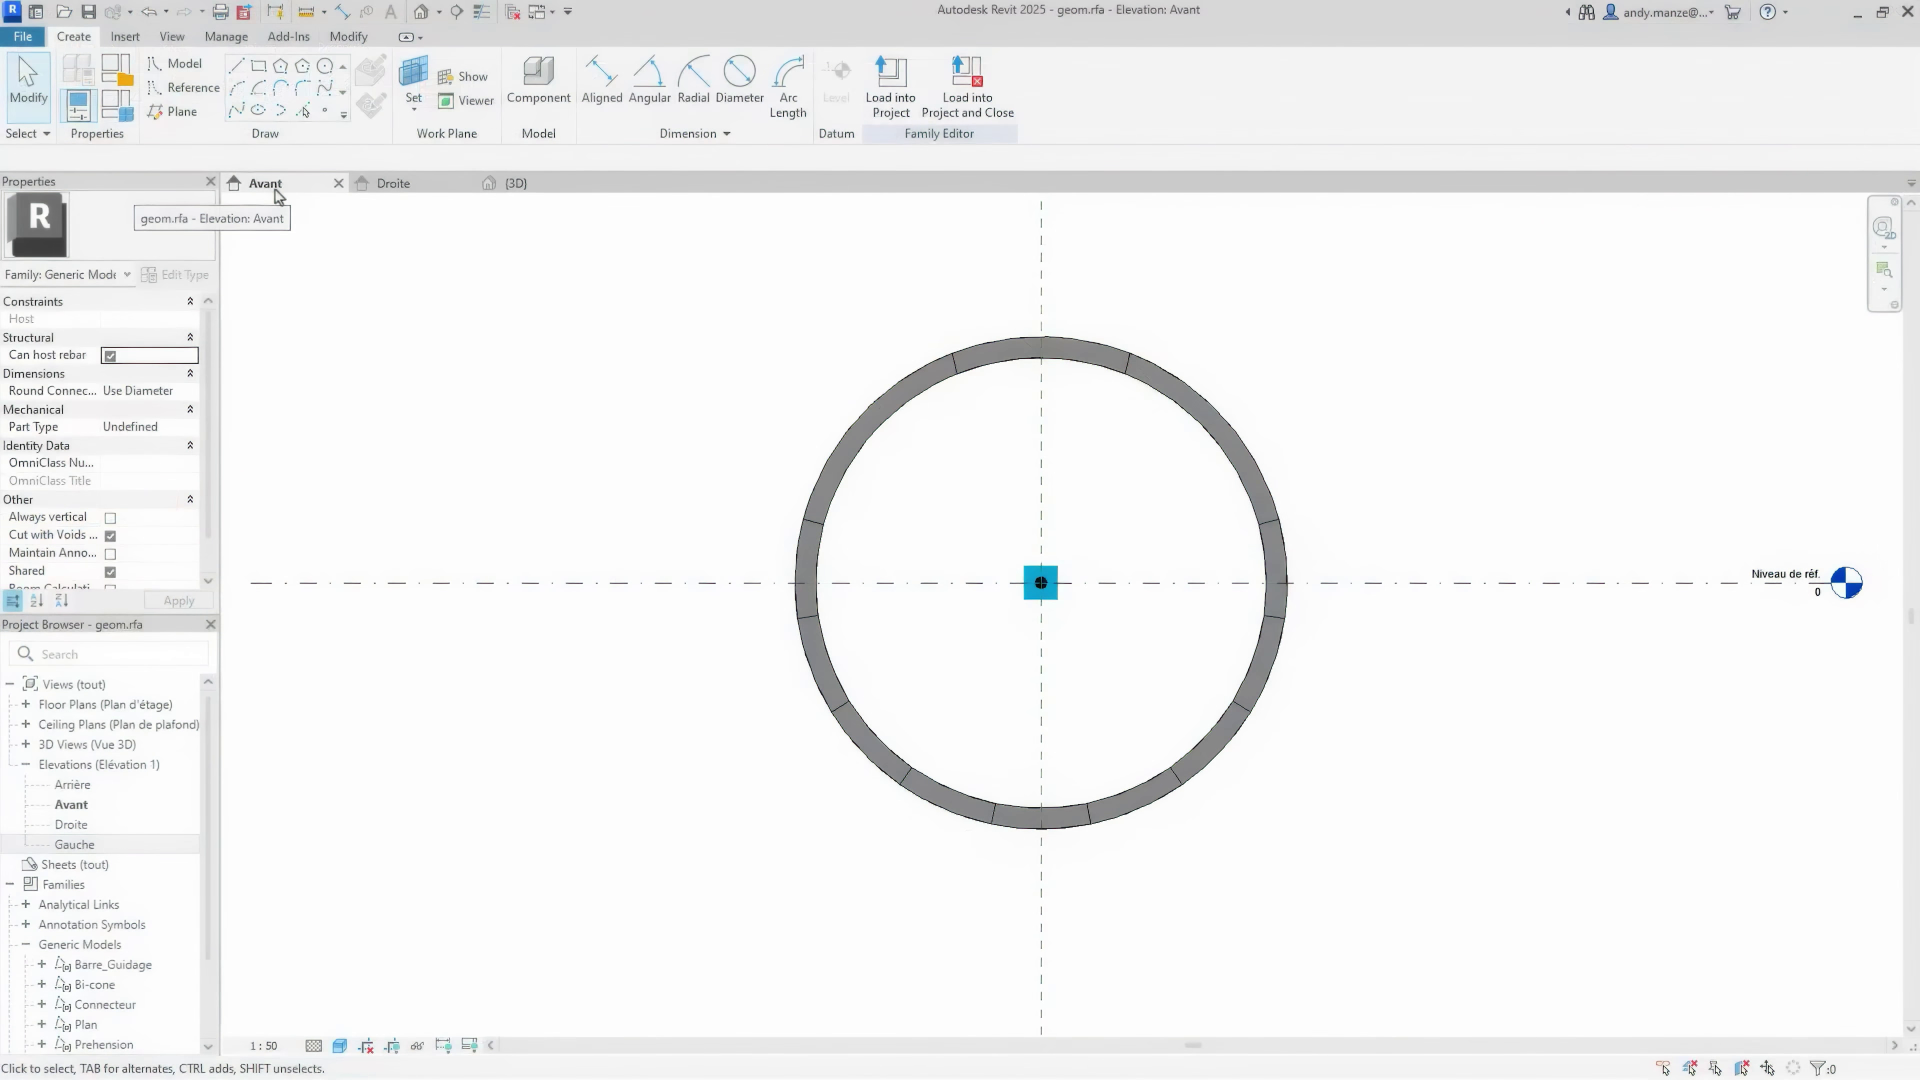
In Revit, view the geom.rfa ring family in Droite and 3D, orbiting it
click(411, 185)
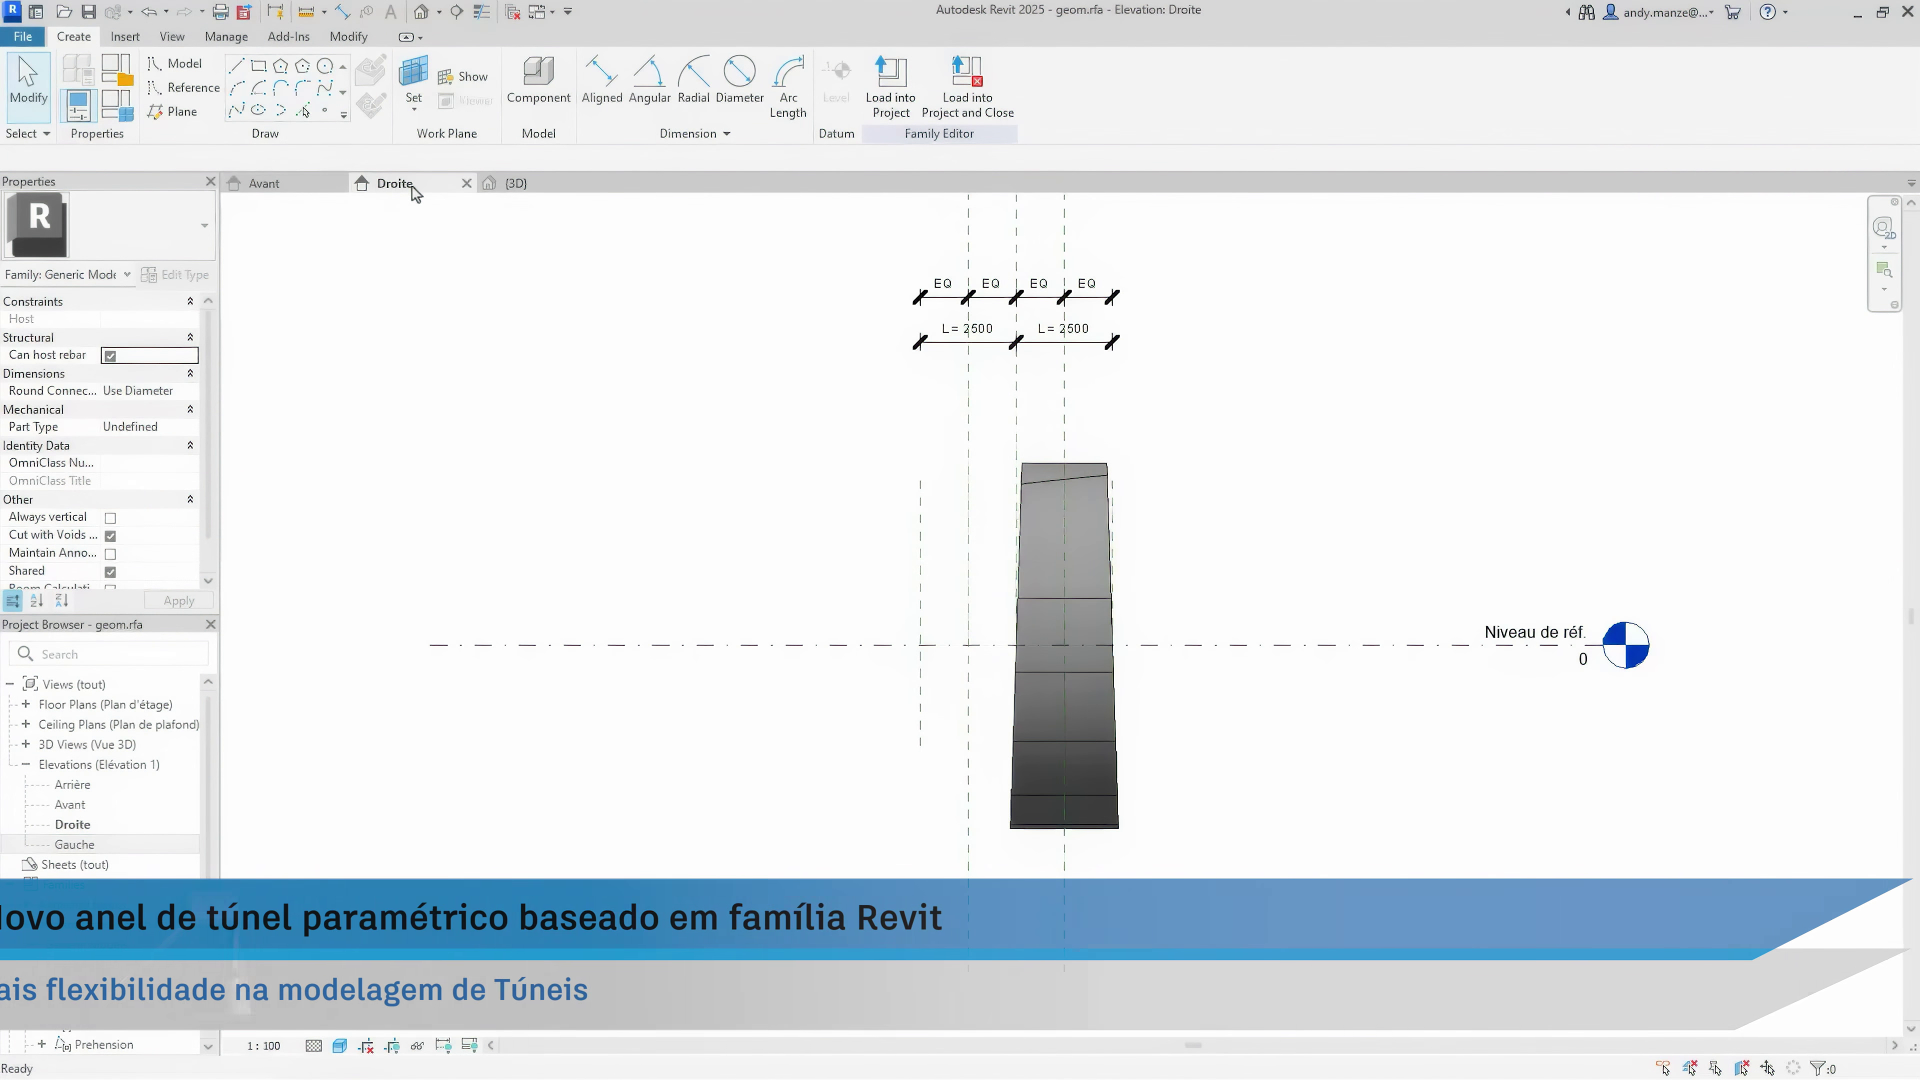
click(516, 183)
mouse_move(831, 658)
shift+middle_down()
mouse_move(901, 665)
mouse_move(690, 665)
mouse_move(647, 408)
mouse_move(874, 443)
shift+middle_up()
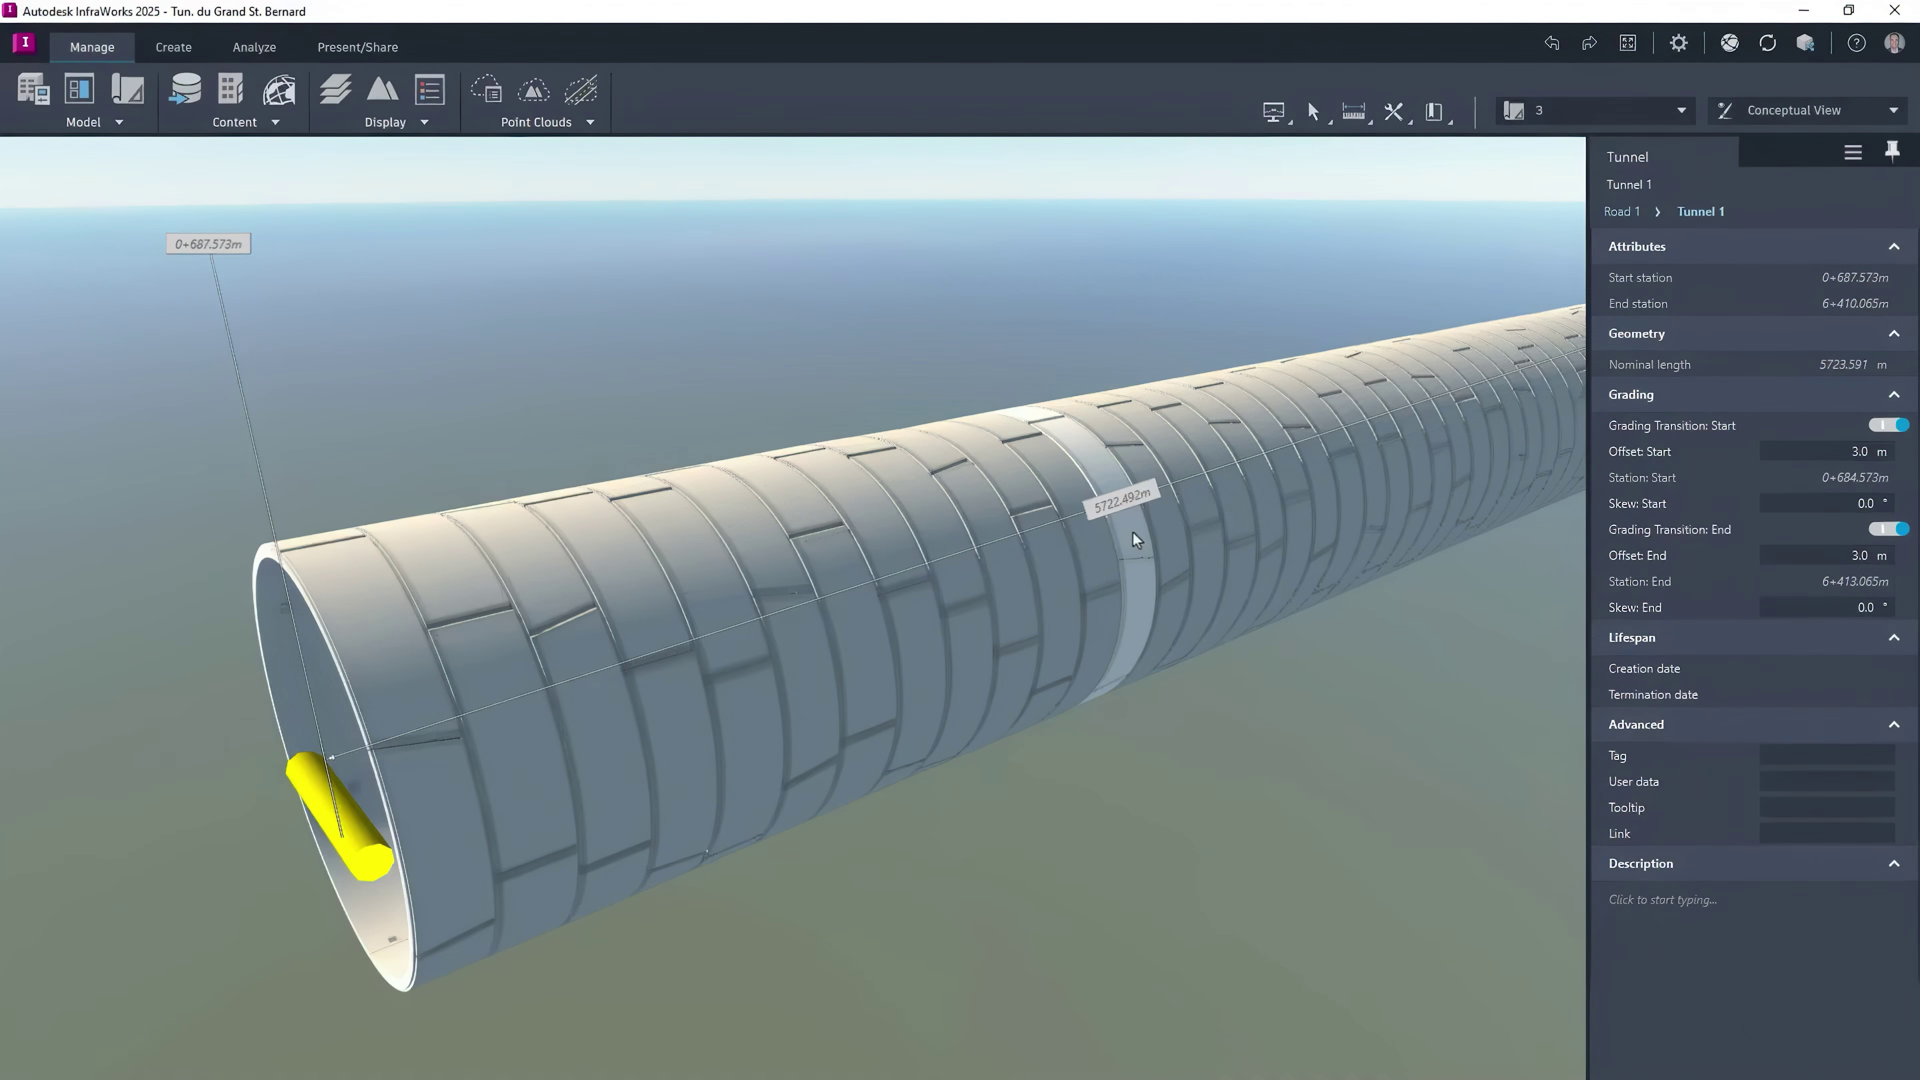
Switch the tunnel lining region's ring type to the RFA Bored Ring component
click(1133, 534)
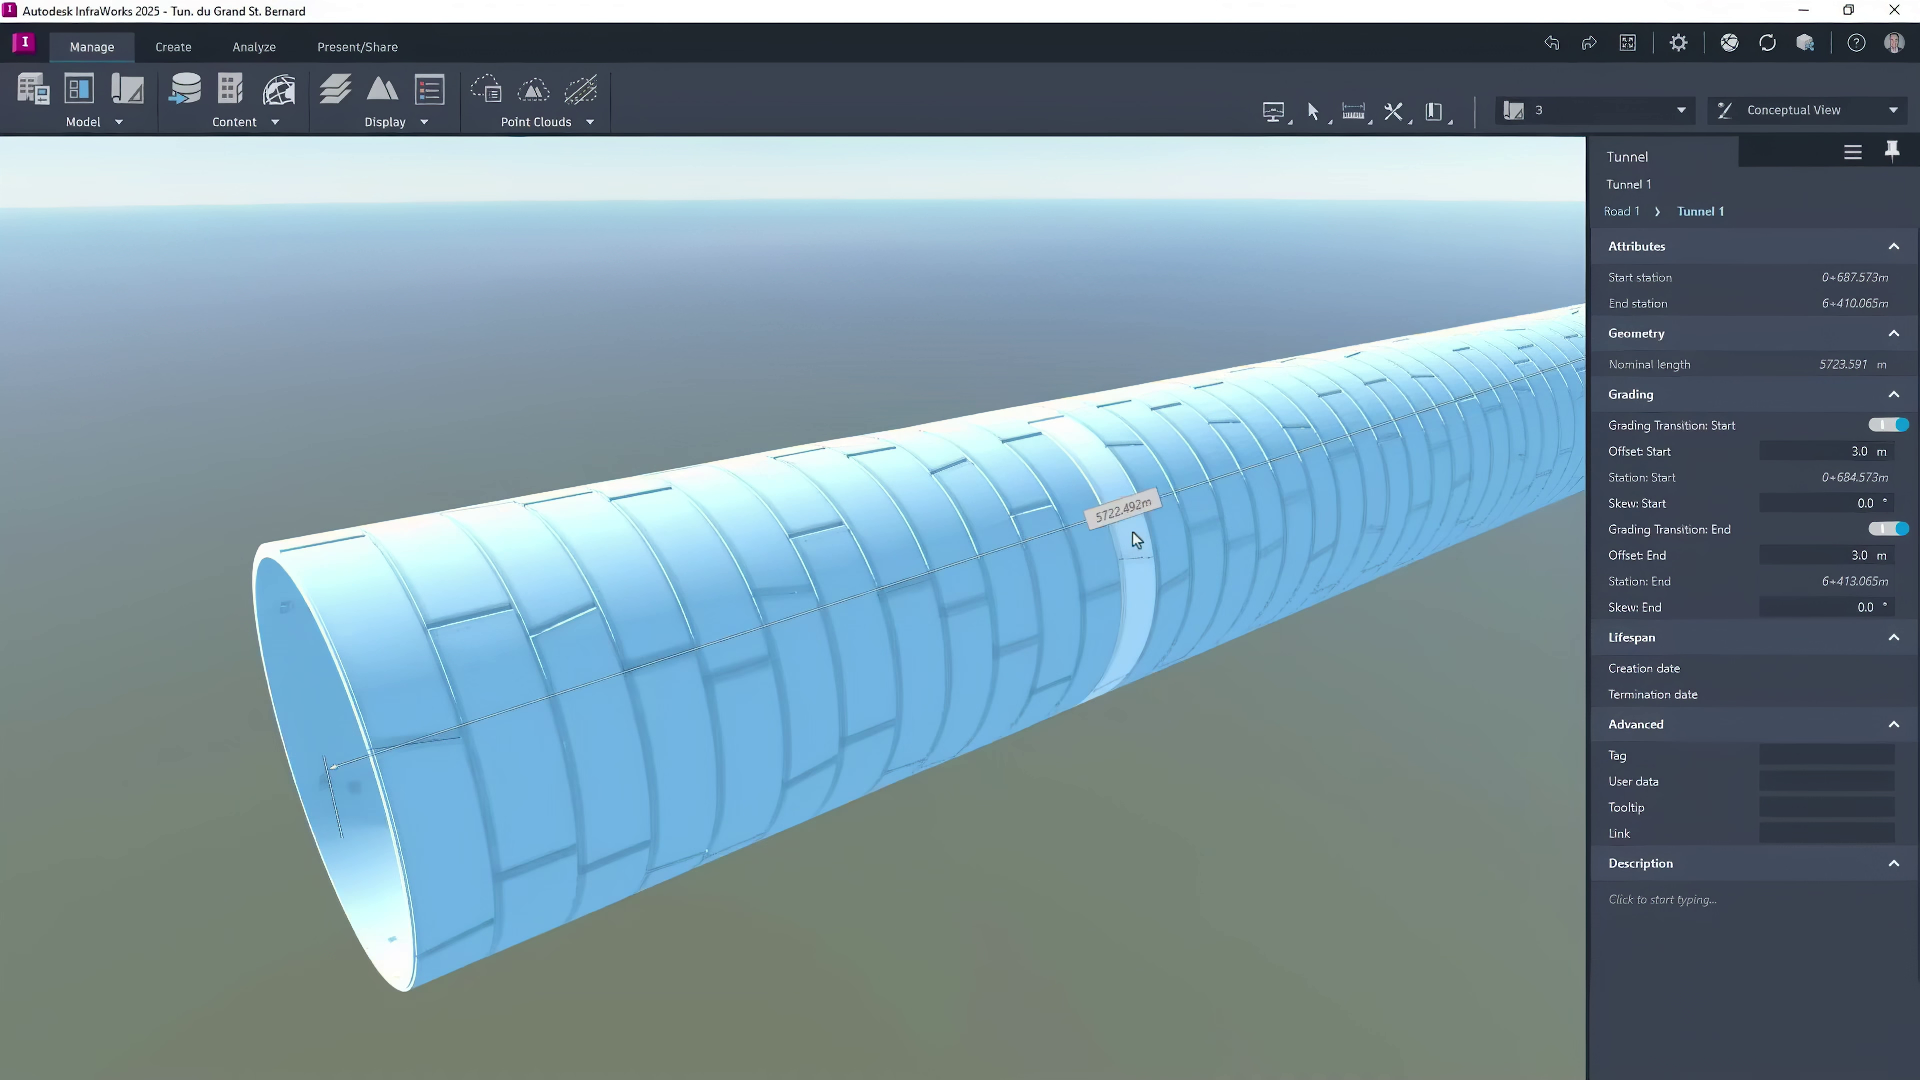
click(1623, 313)
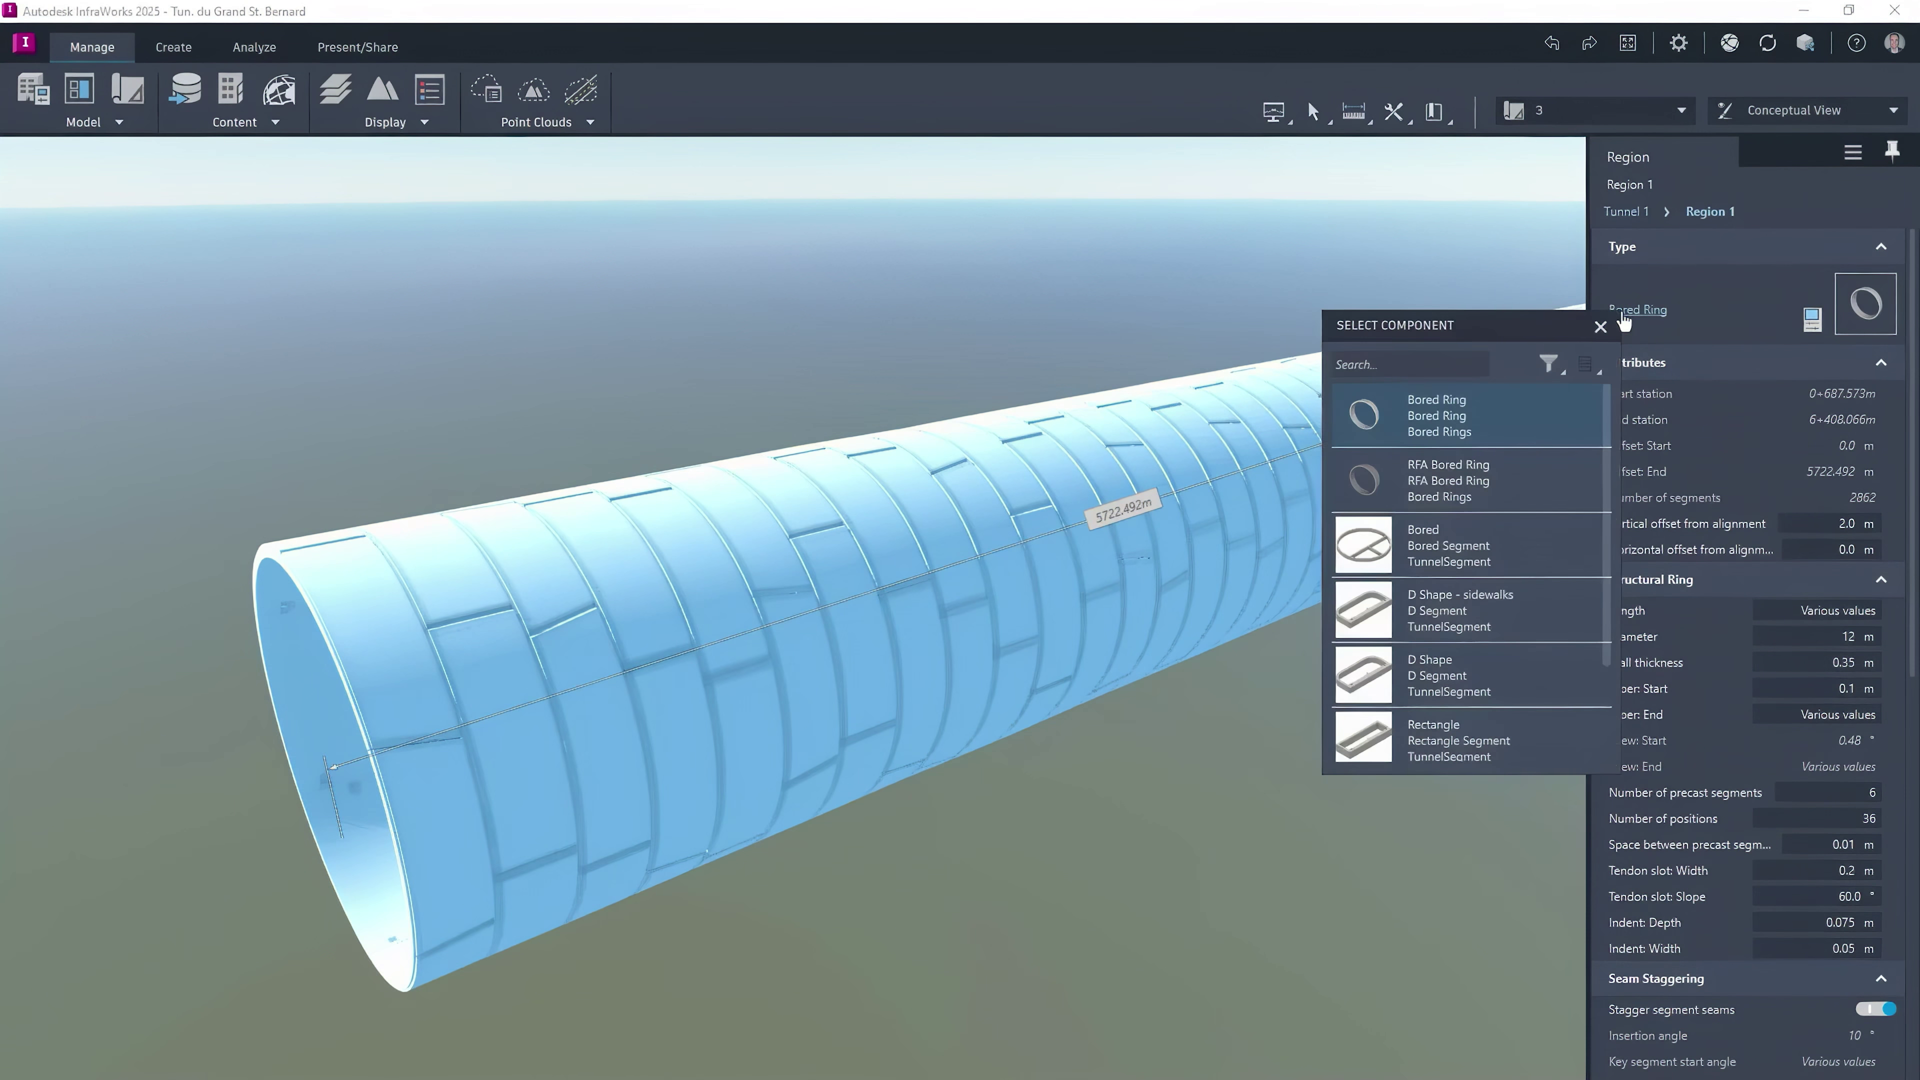
click(1468, 485)
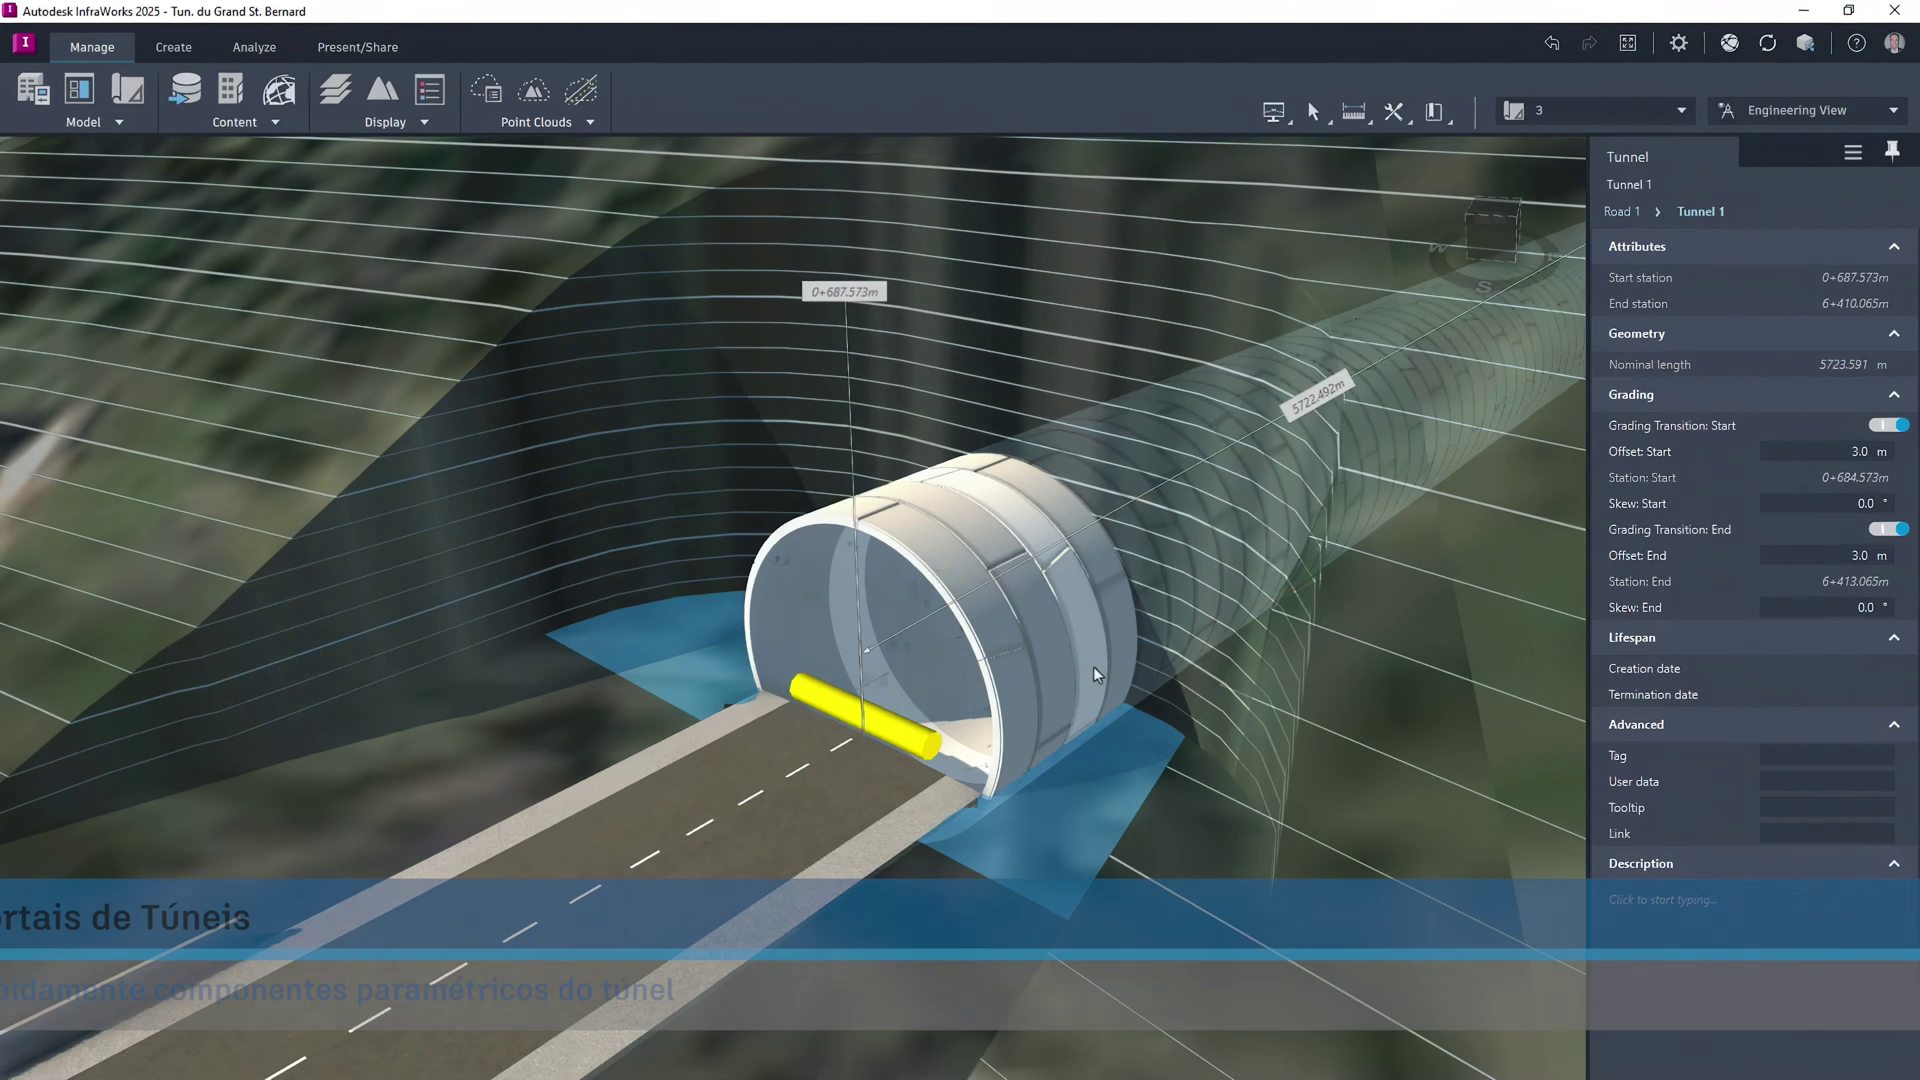
Add a start portal: offset -2 m, wall thickness 2 m, top/left/right extensions 3 m
right_click(1095, 673)
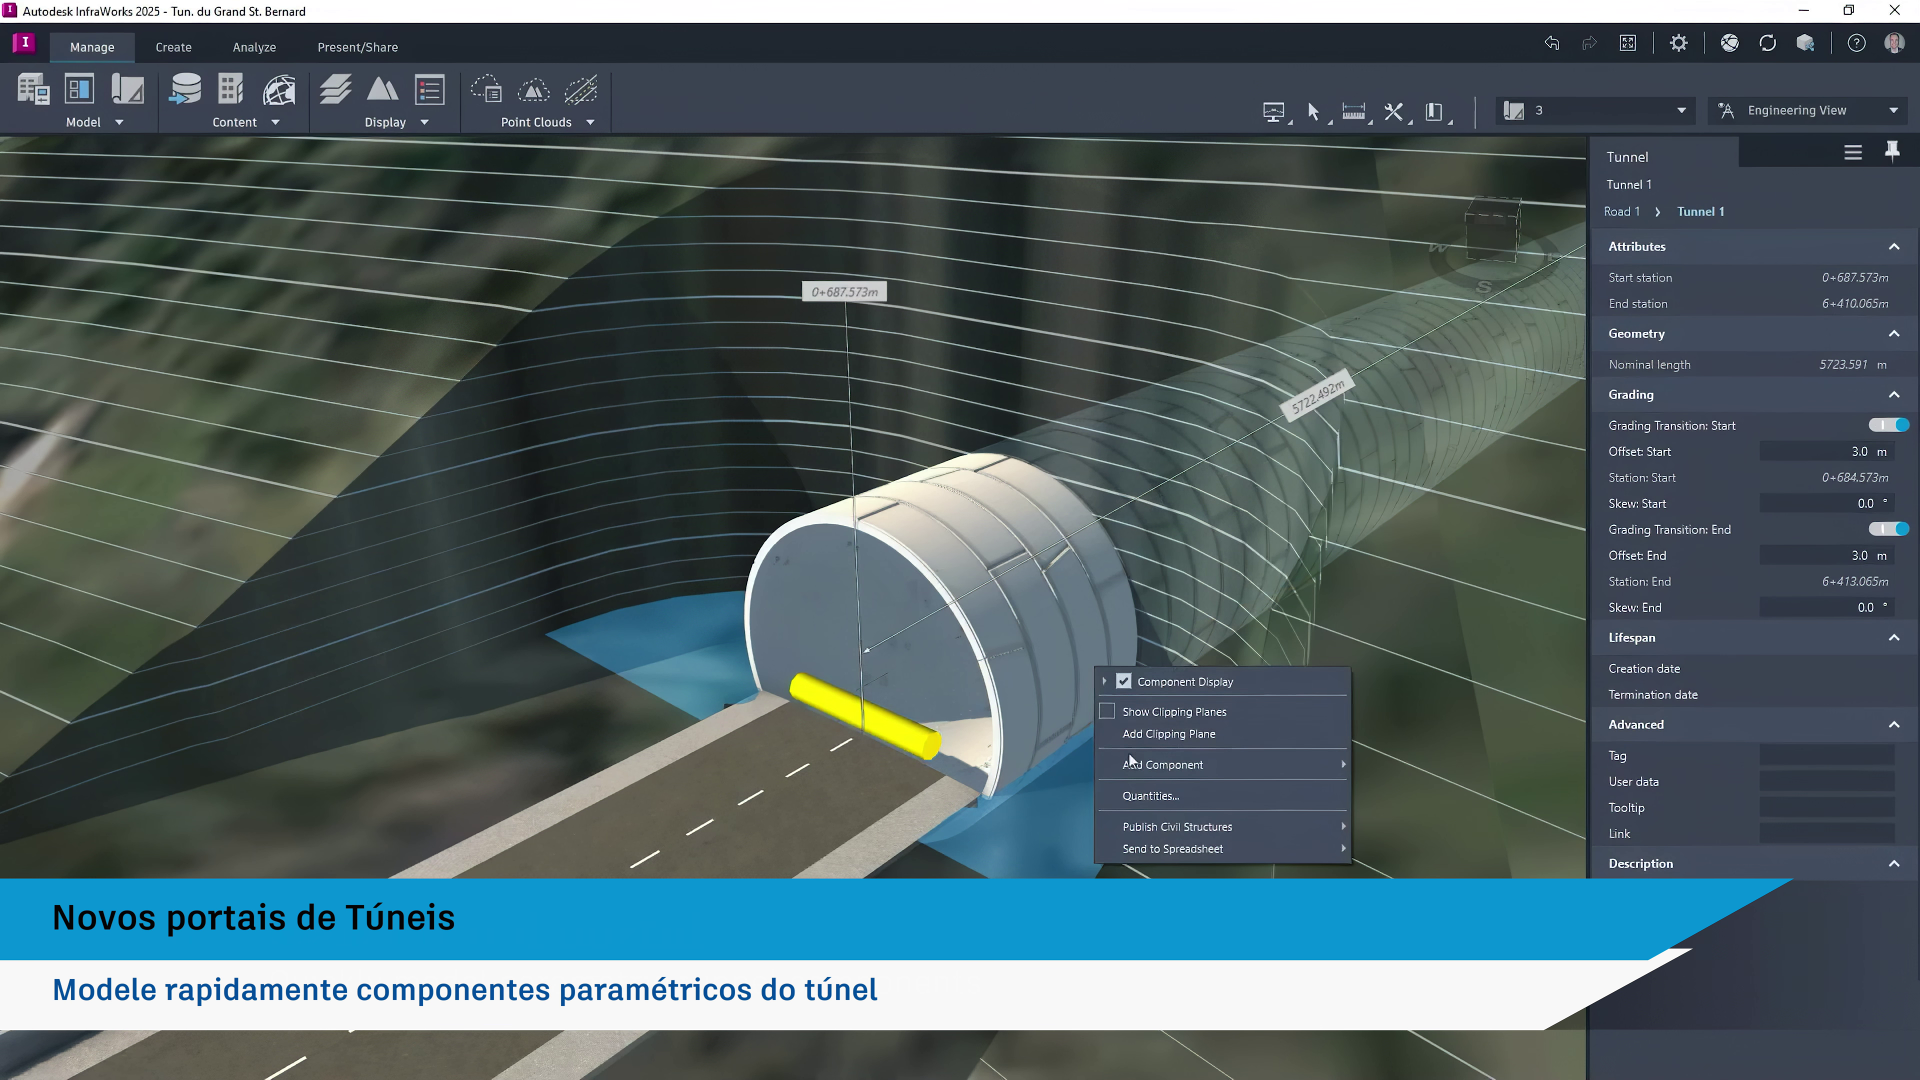
mouse_move(1164, 765)
click(1362, 764)
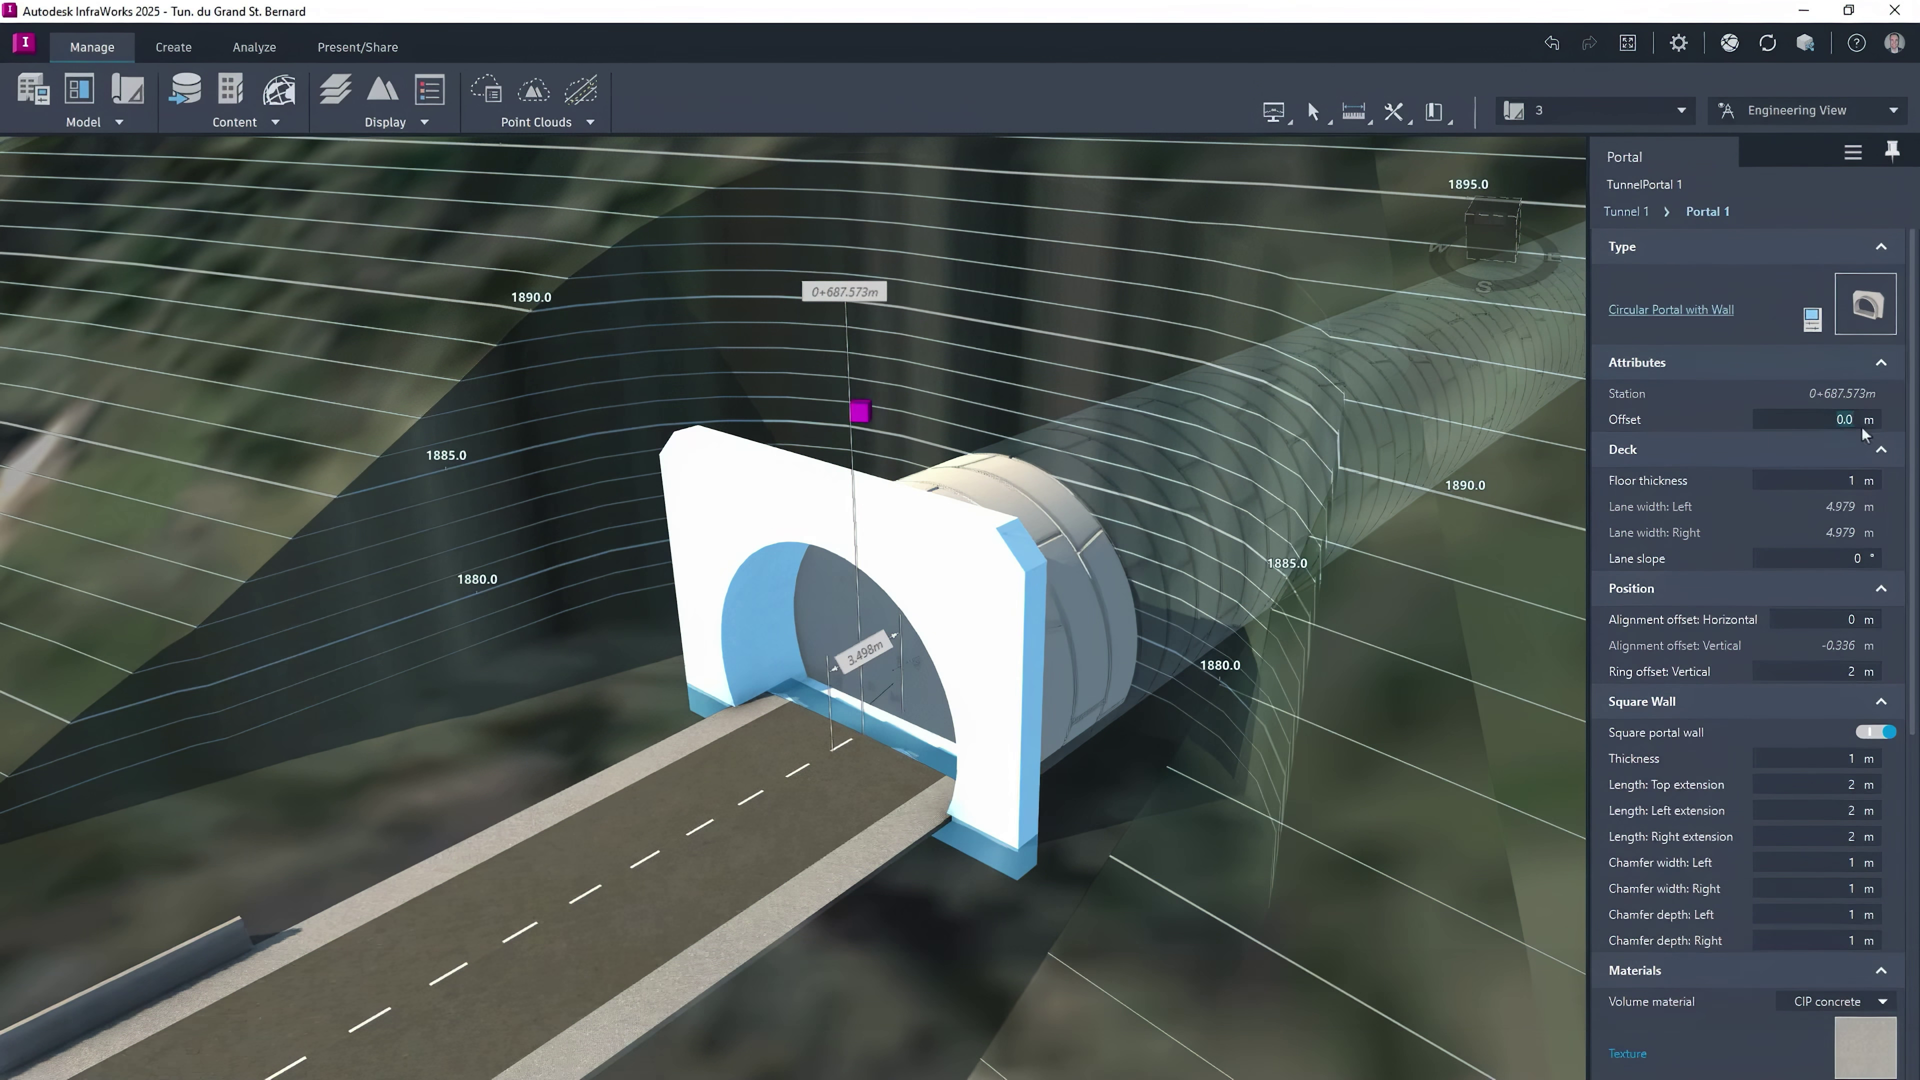
text(-2)
click(1848, 757)
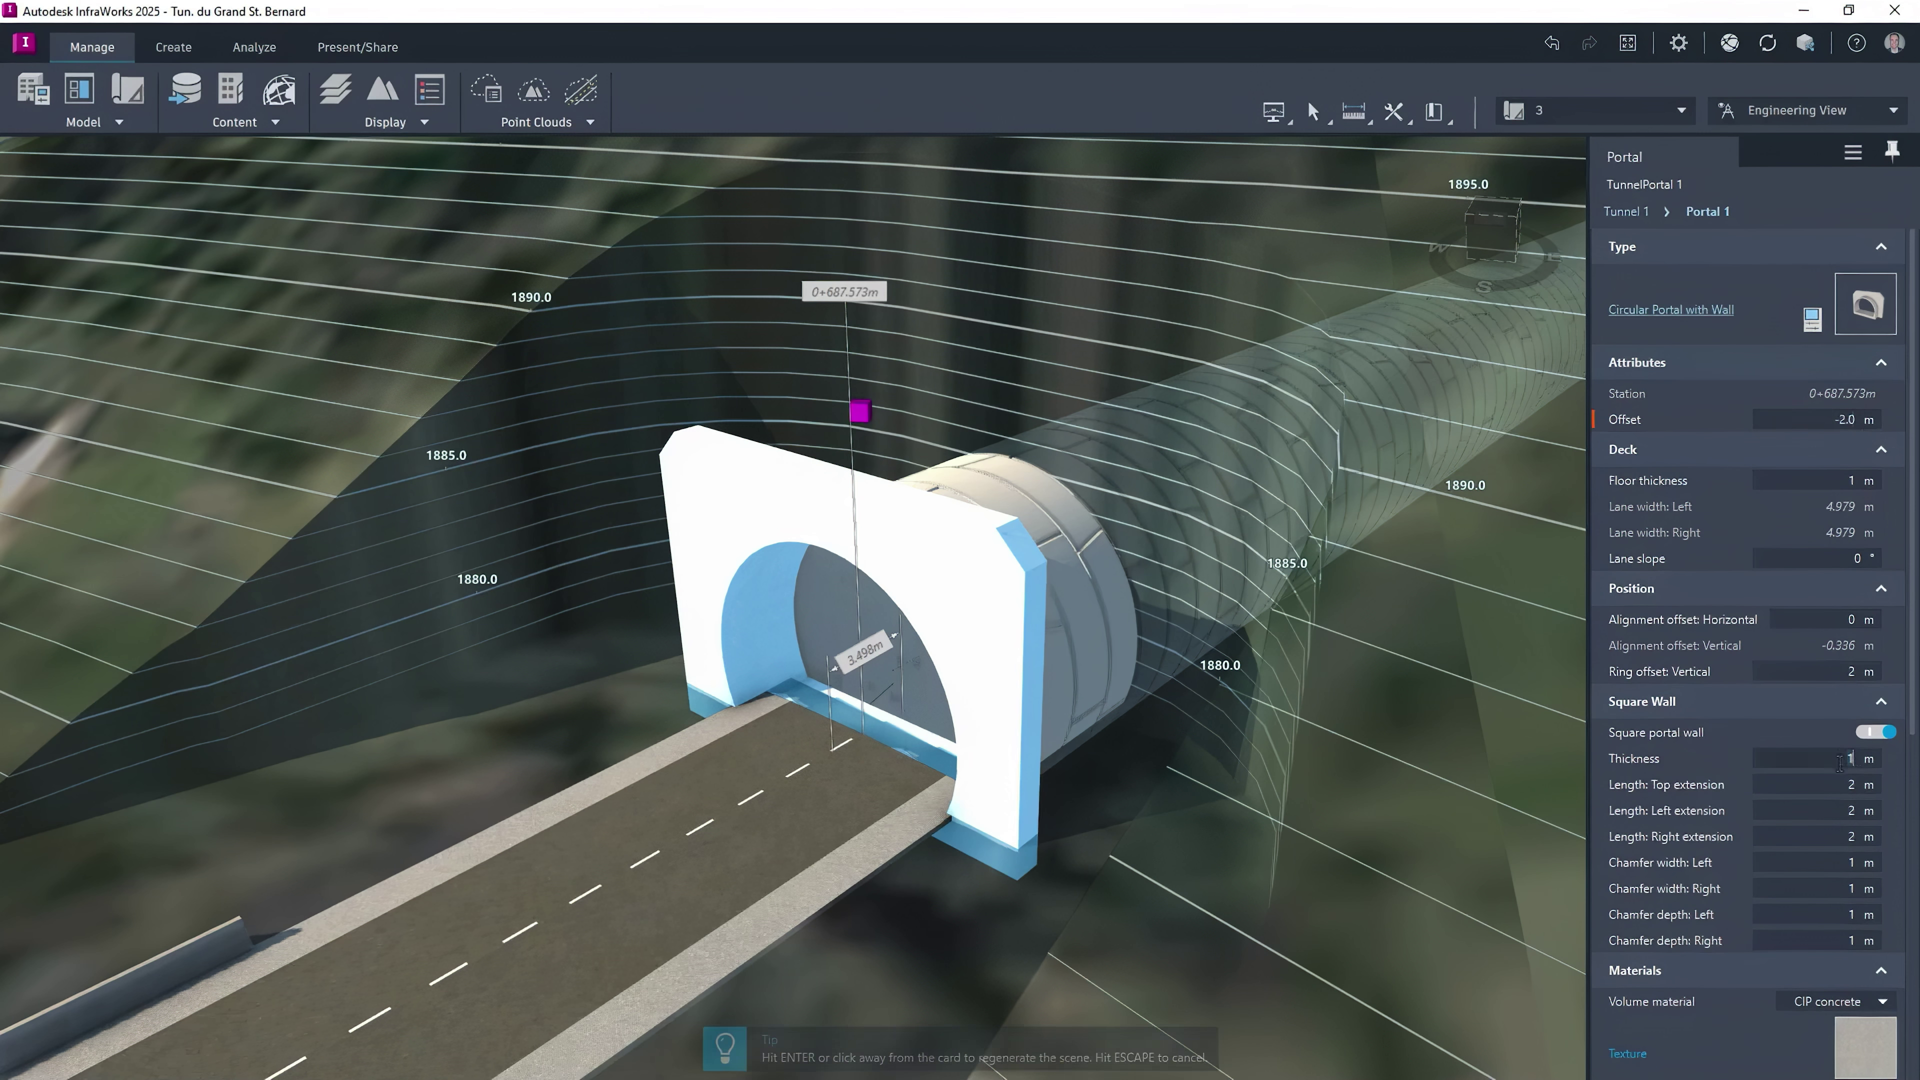
click(1842, 785)
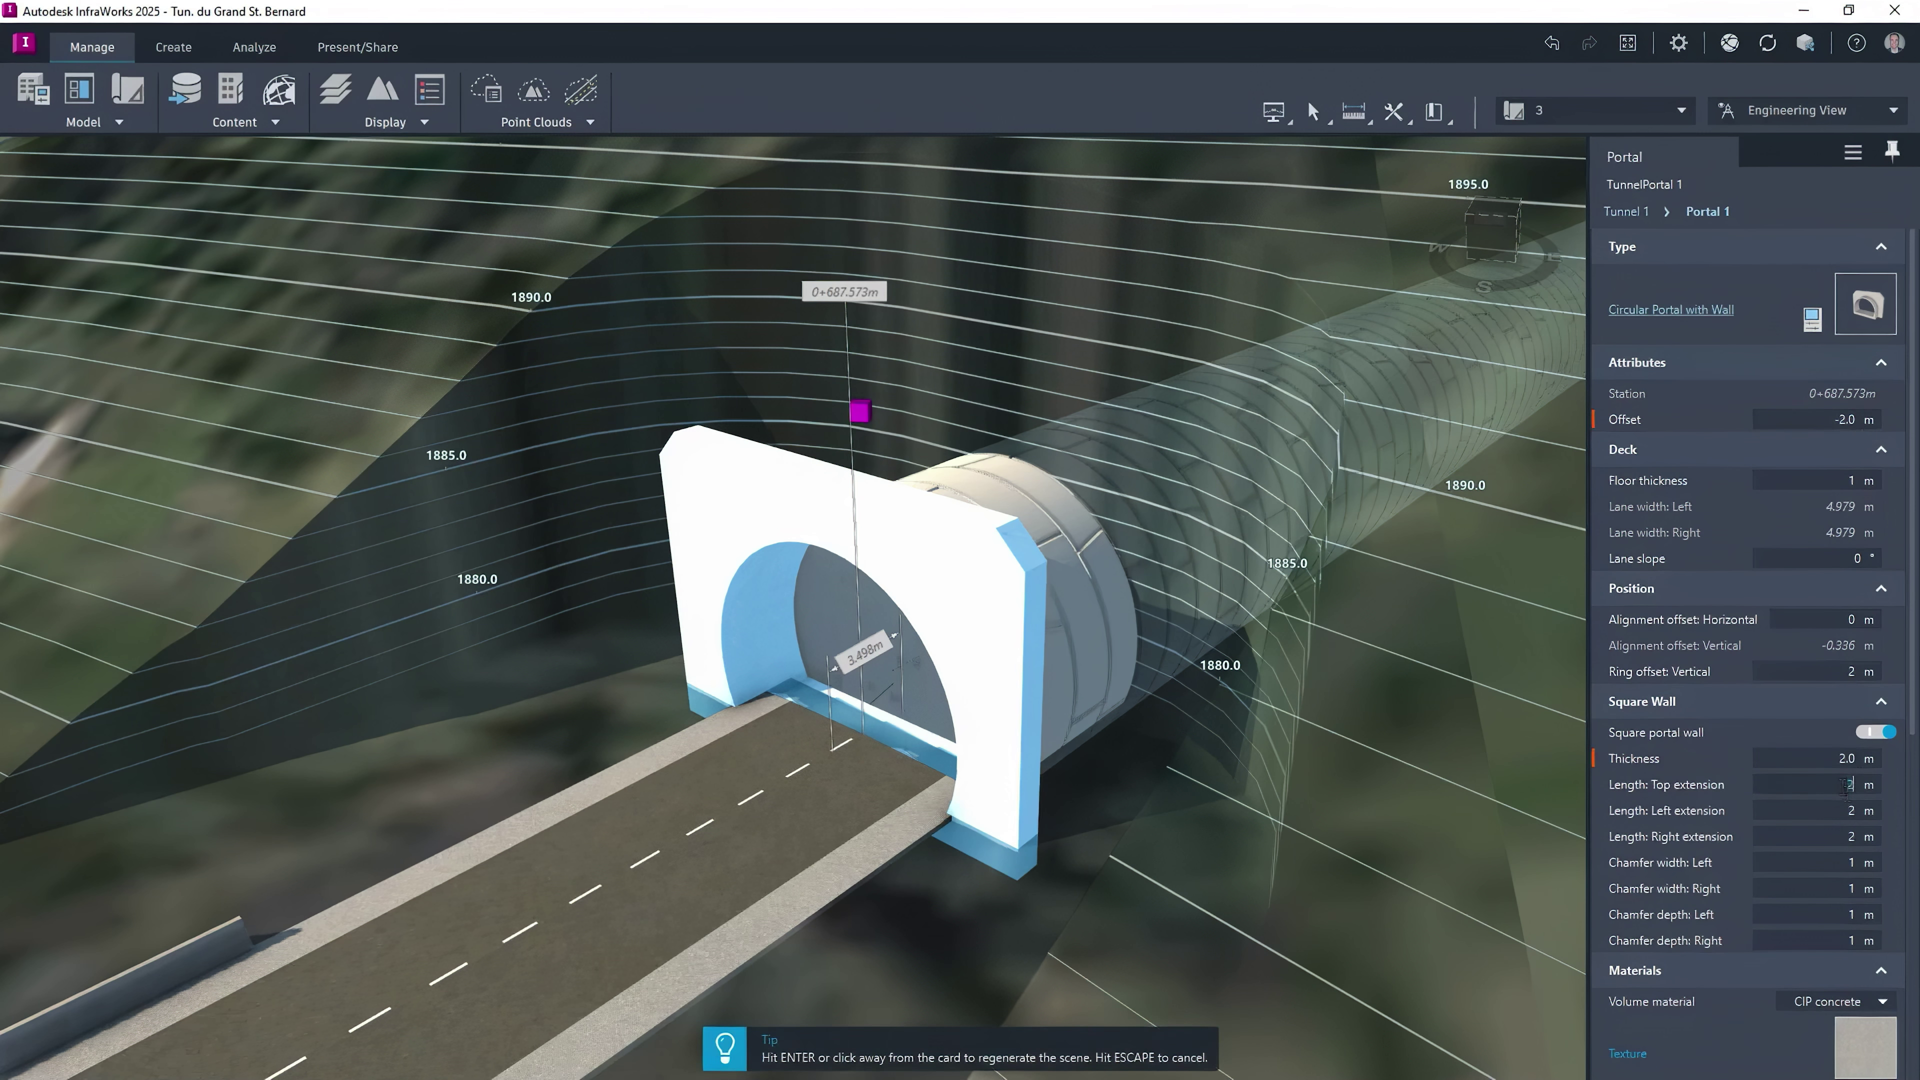
text(3)
click(1845, 811)
text(3)
key(Return)
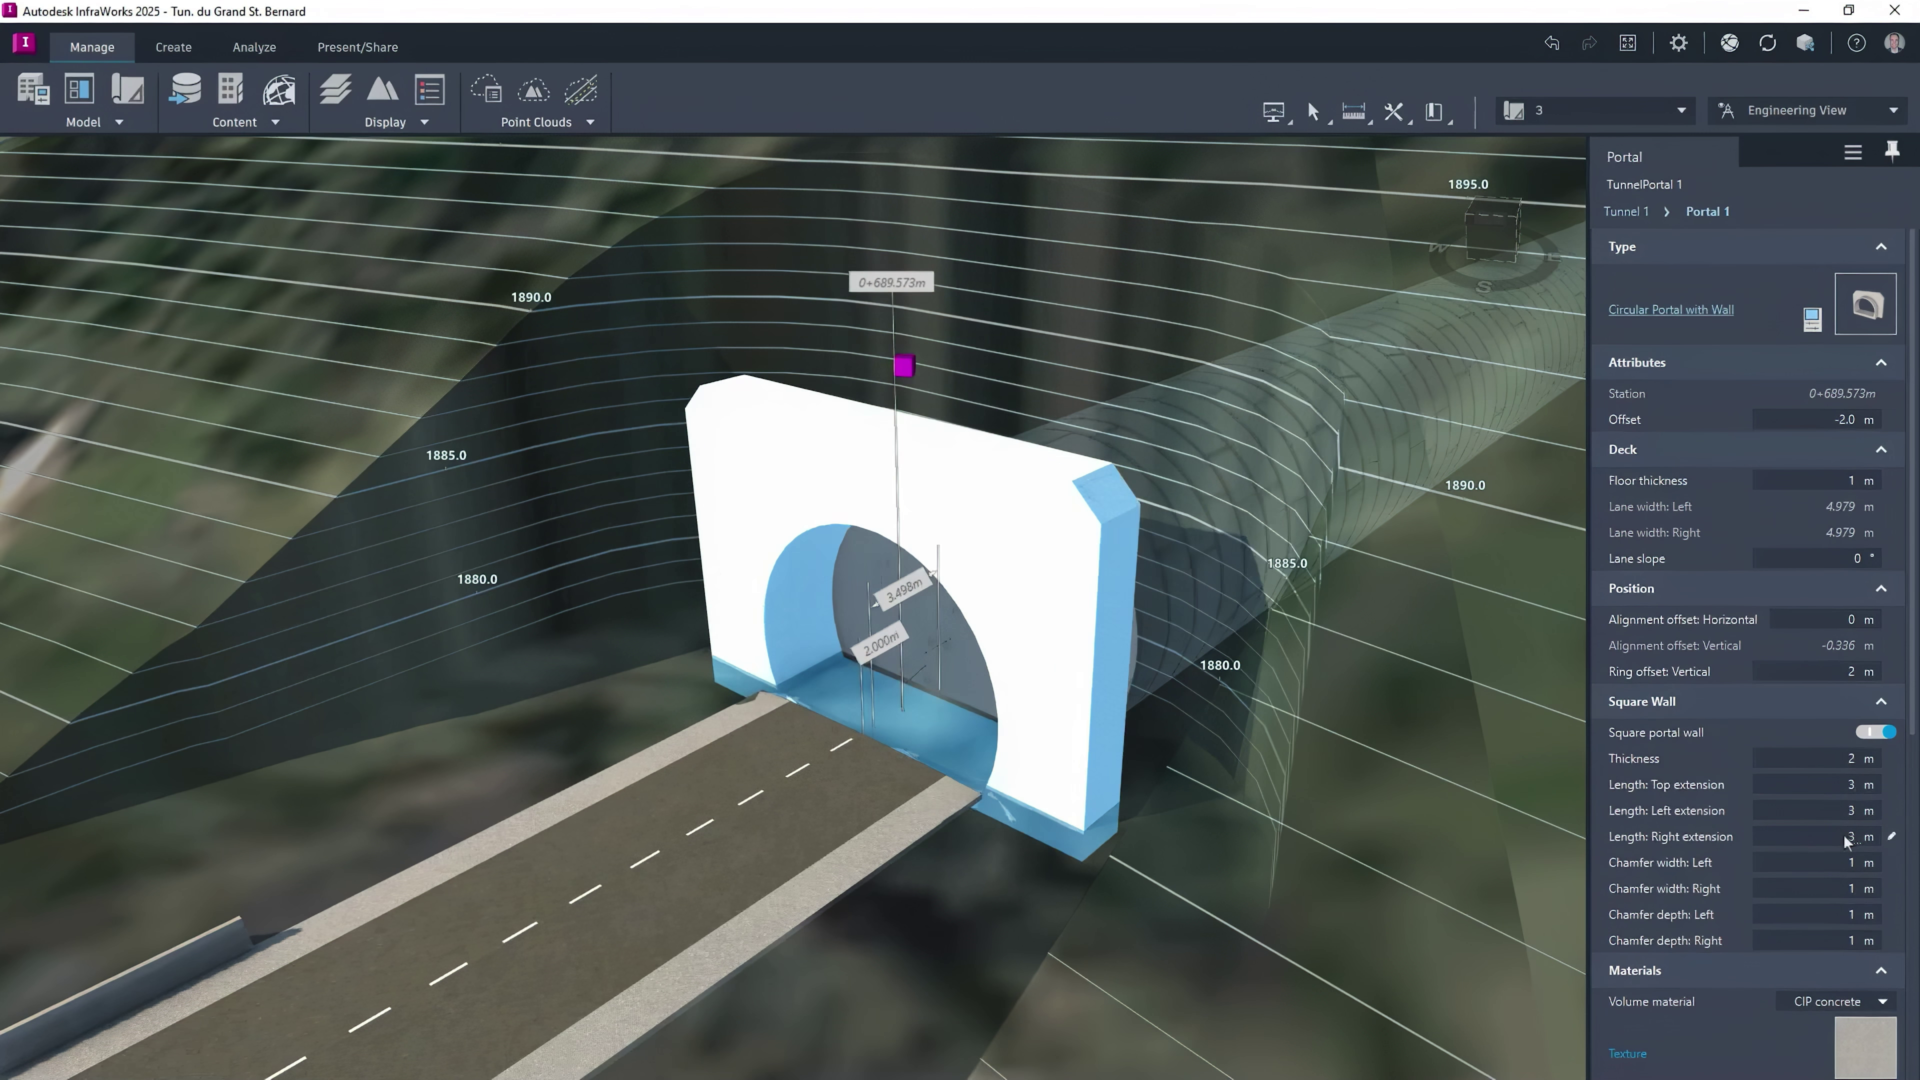
middle_drag(1346, 771, 1433, 710)
Save the geom.ipt girder part as 'AJM Girder 1' in the Girder folder
key(Escape)
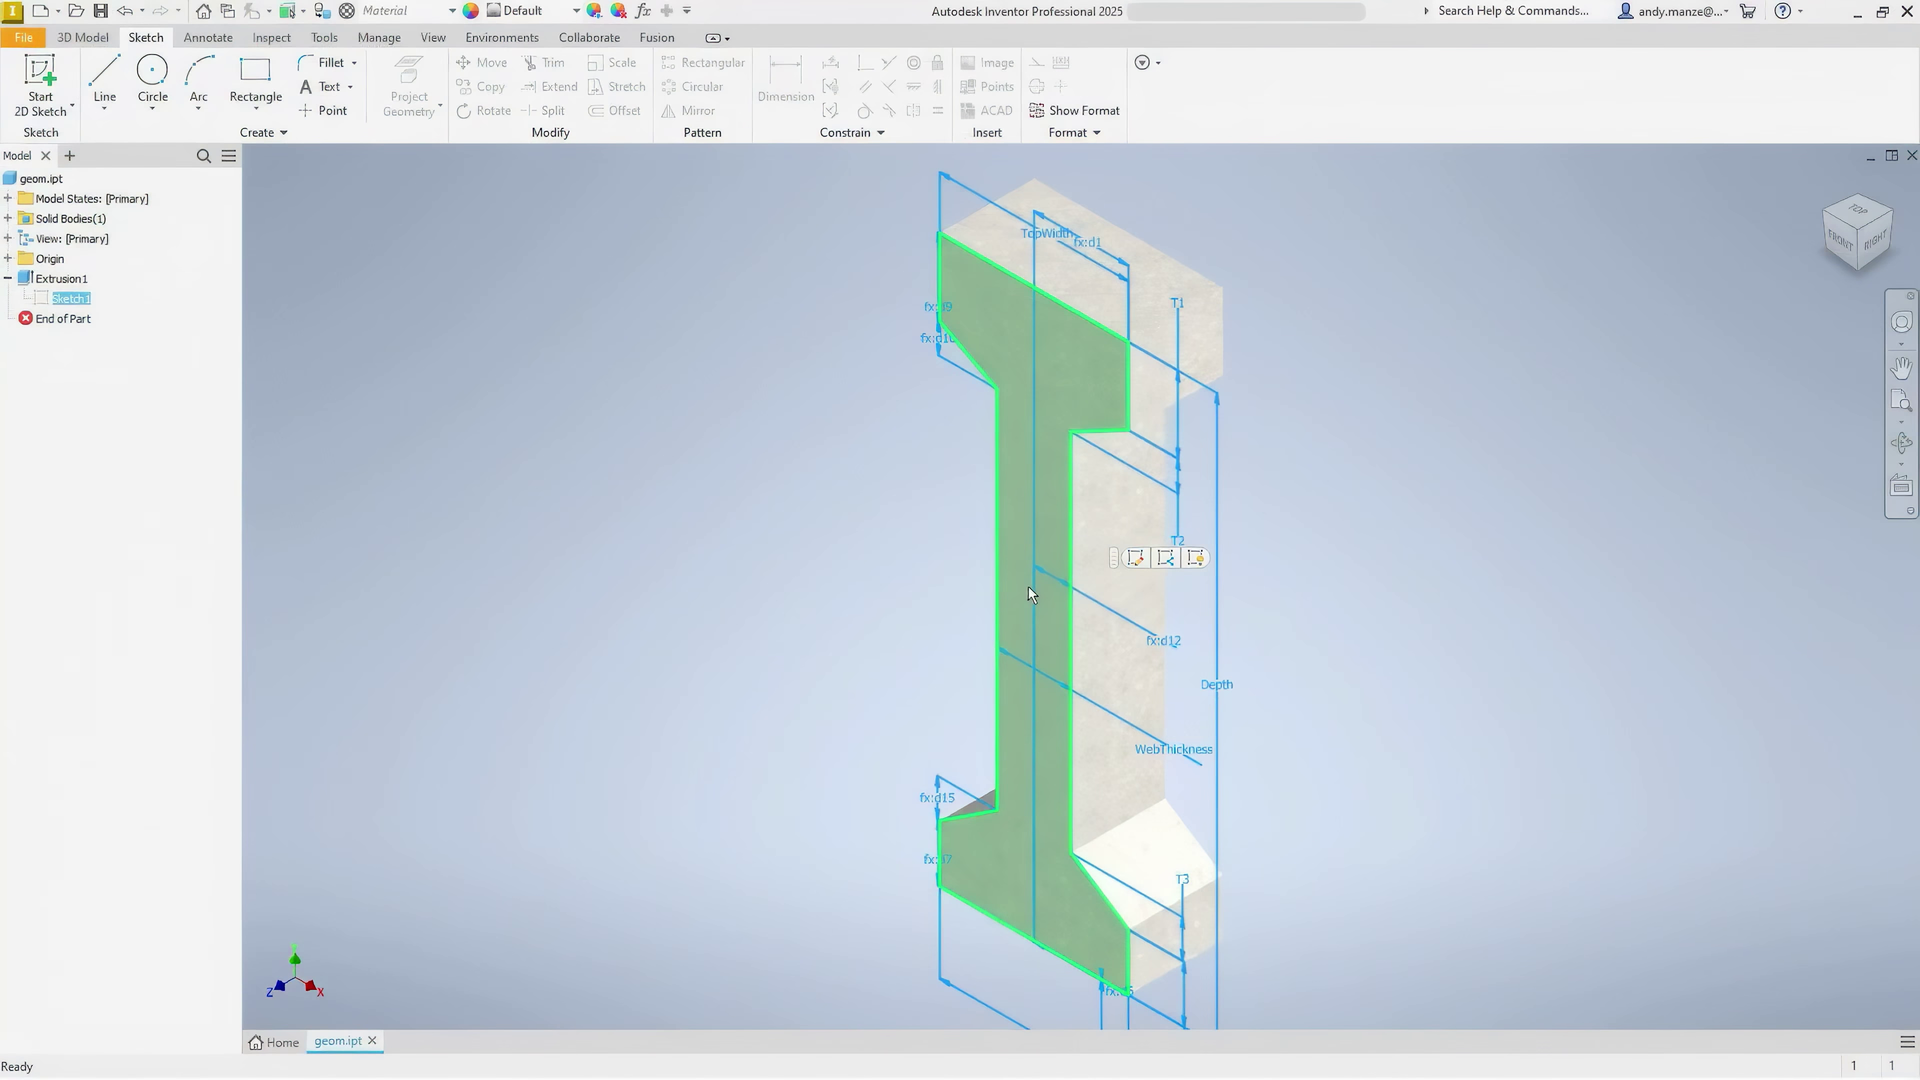
drag(1047, 588, 1150, 475)
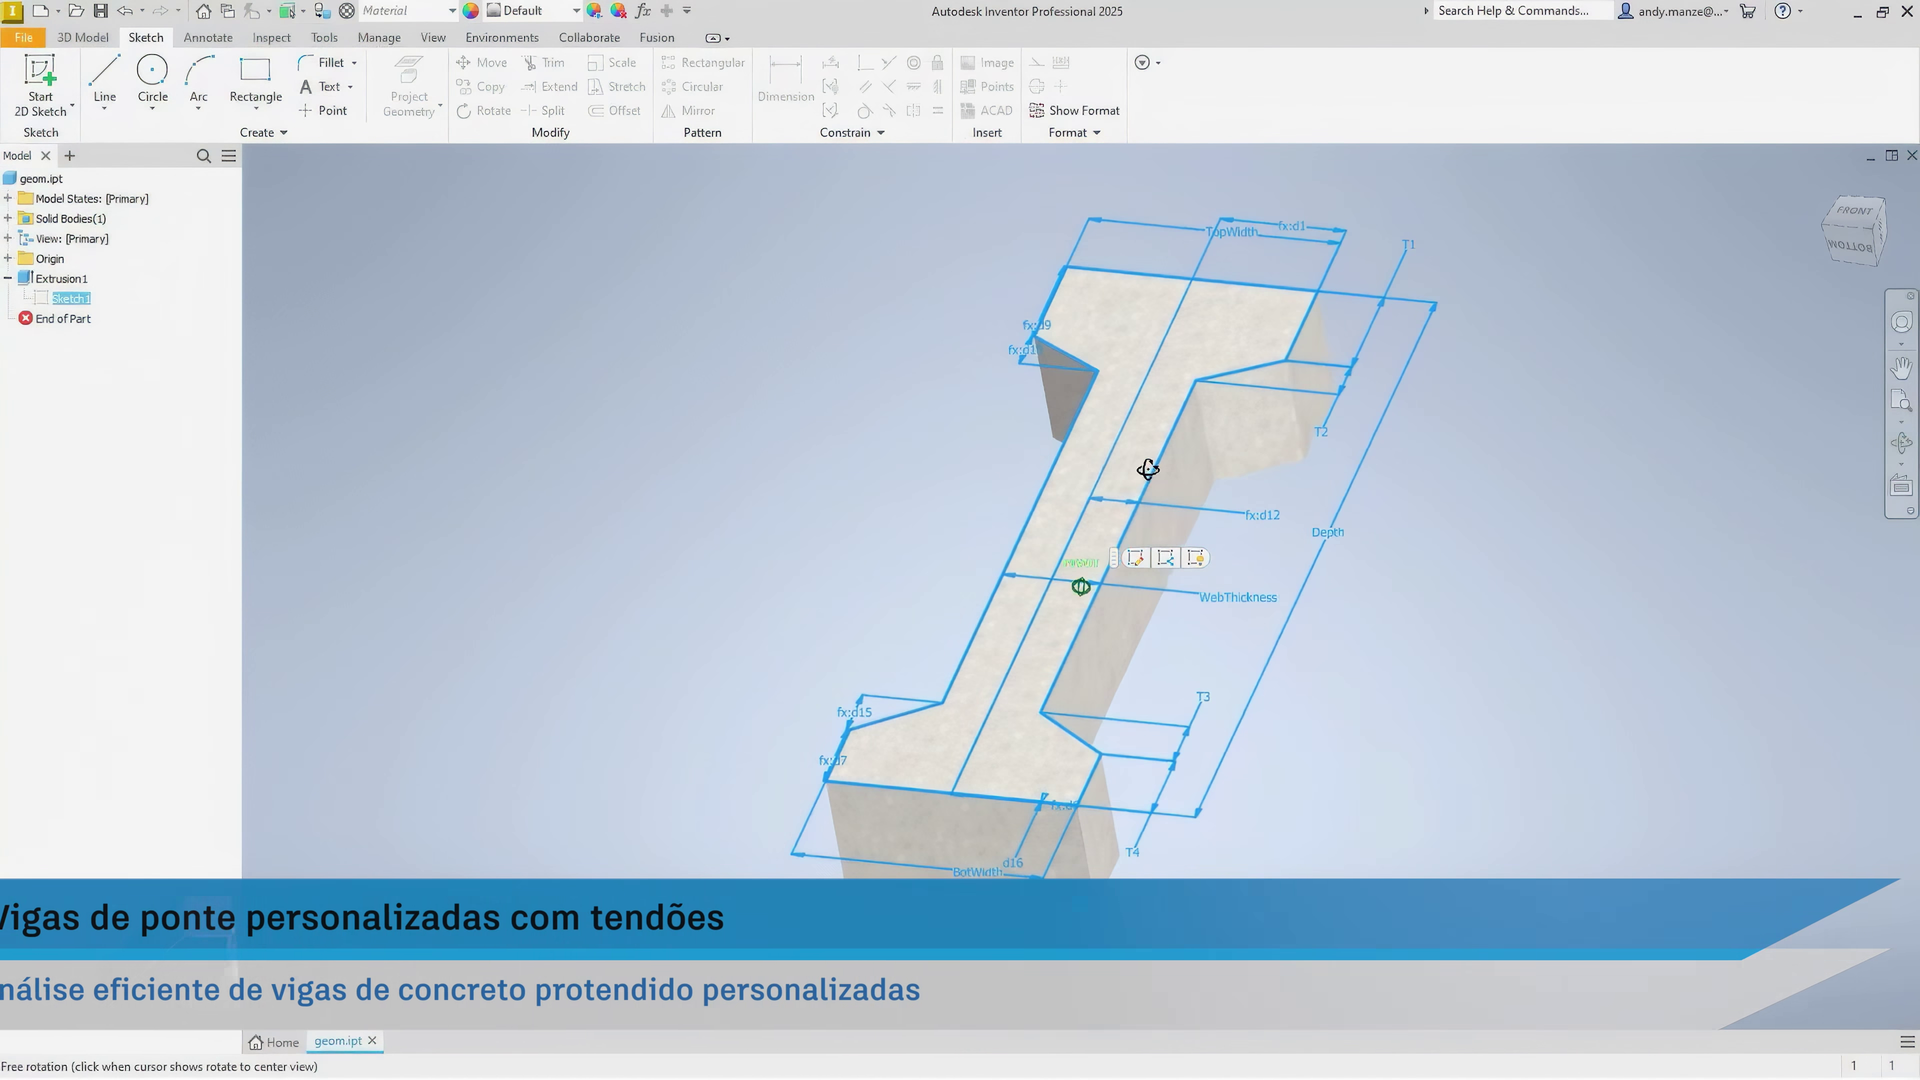
key(Escape)
click(23, 37)
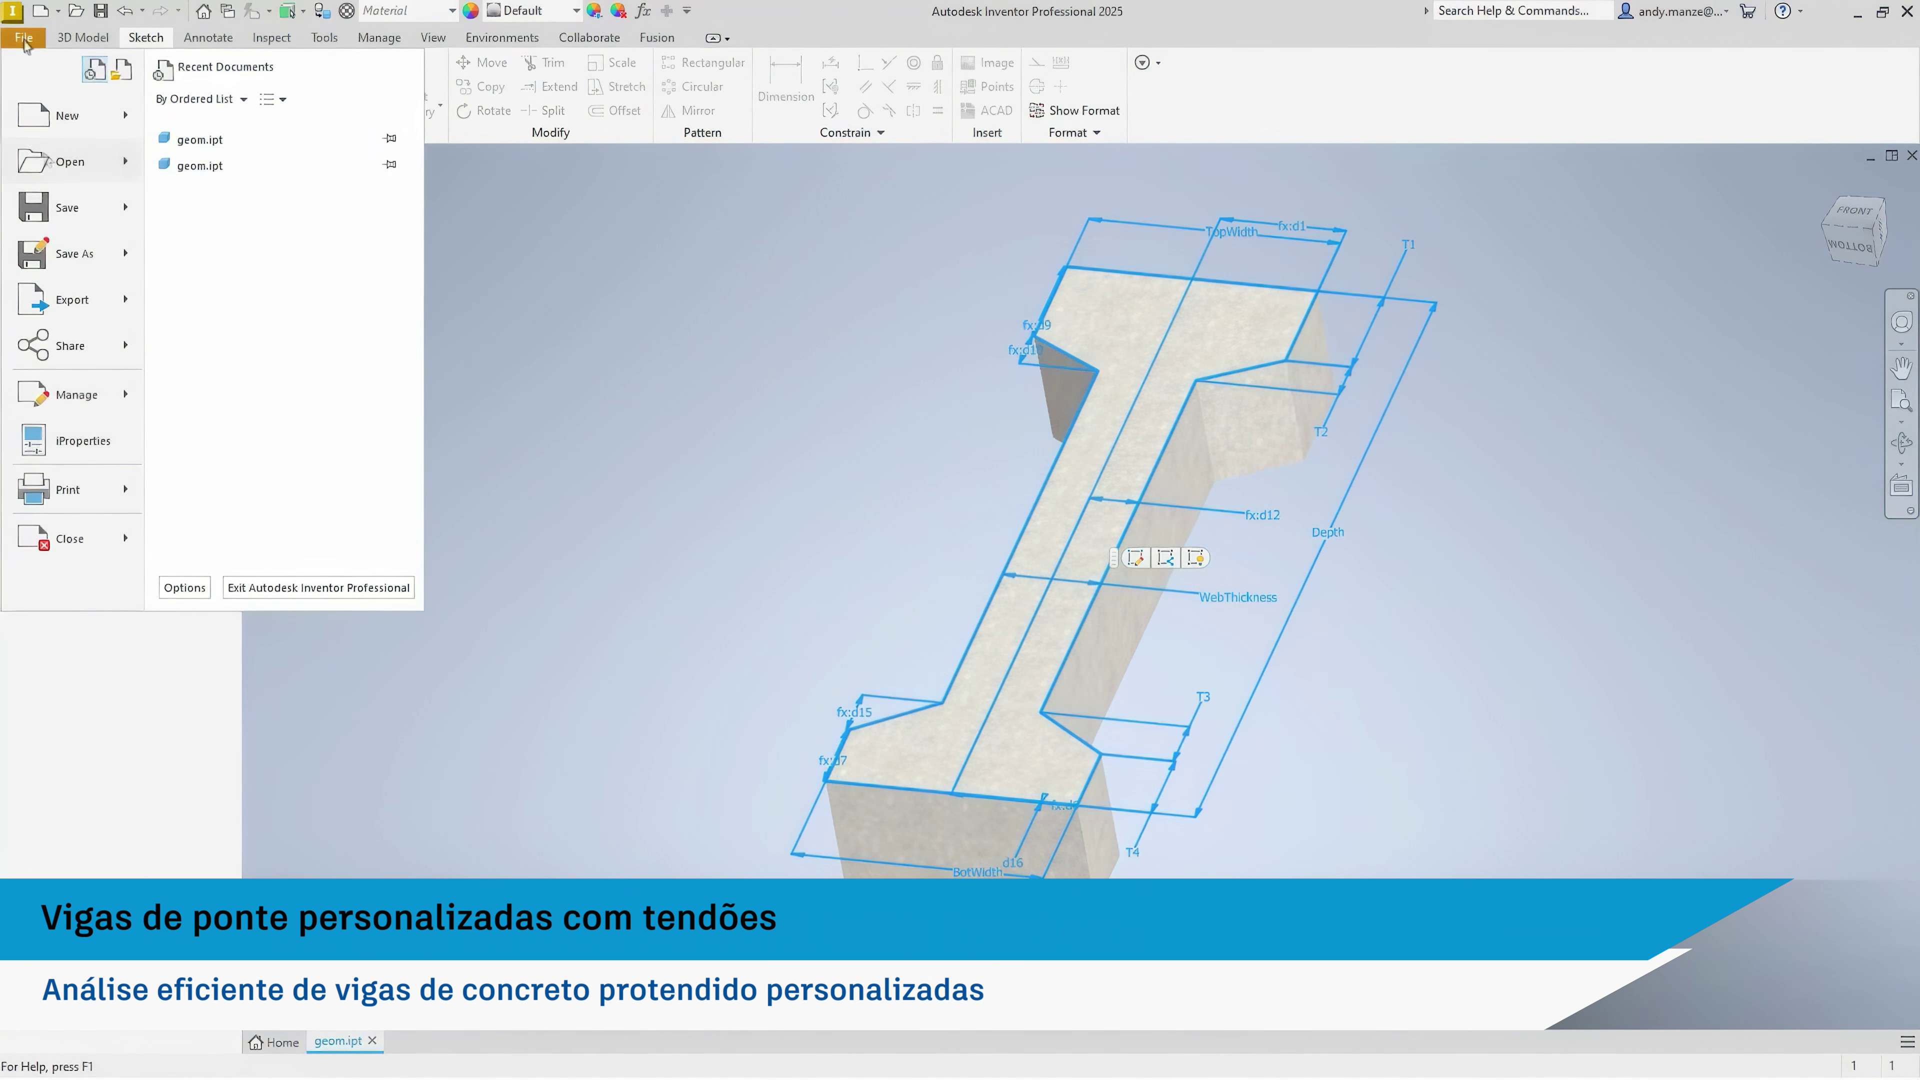
click(58, 256)
double_click(972, 631)
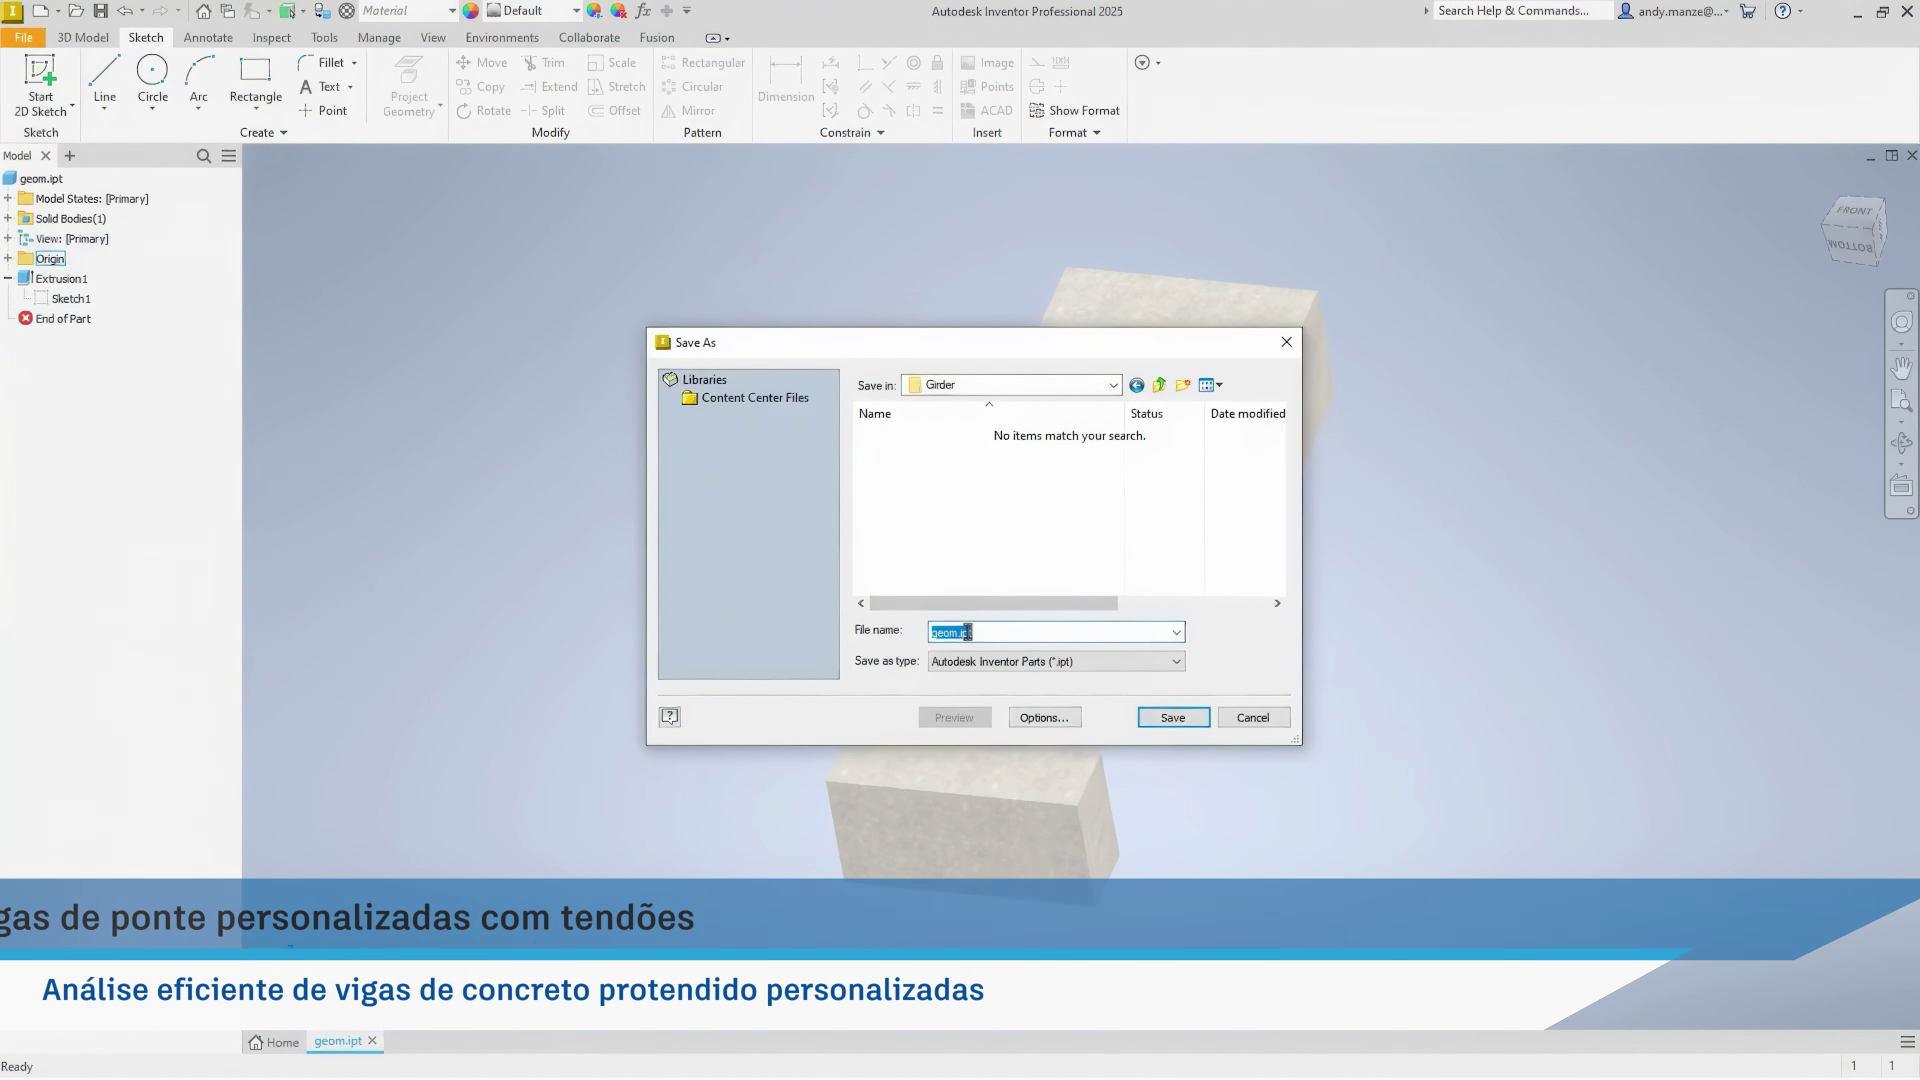
text(AJM Girder 1)
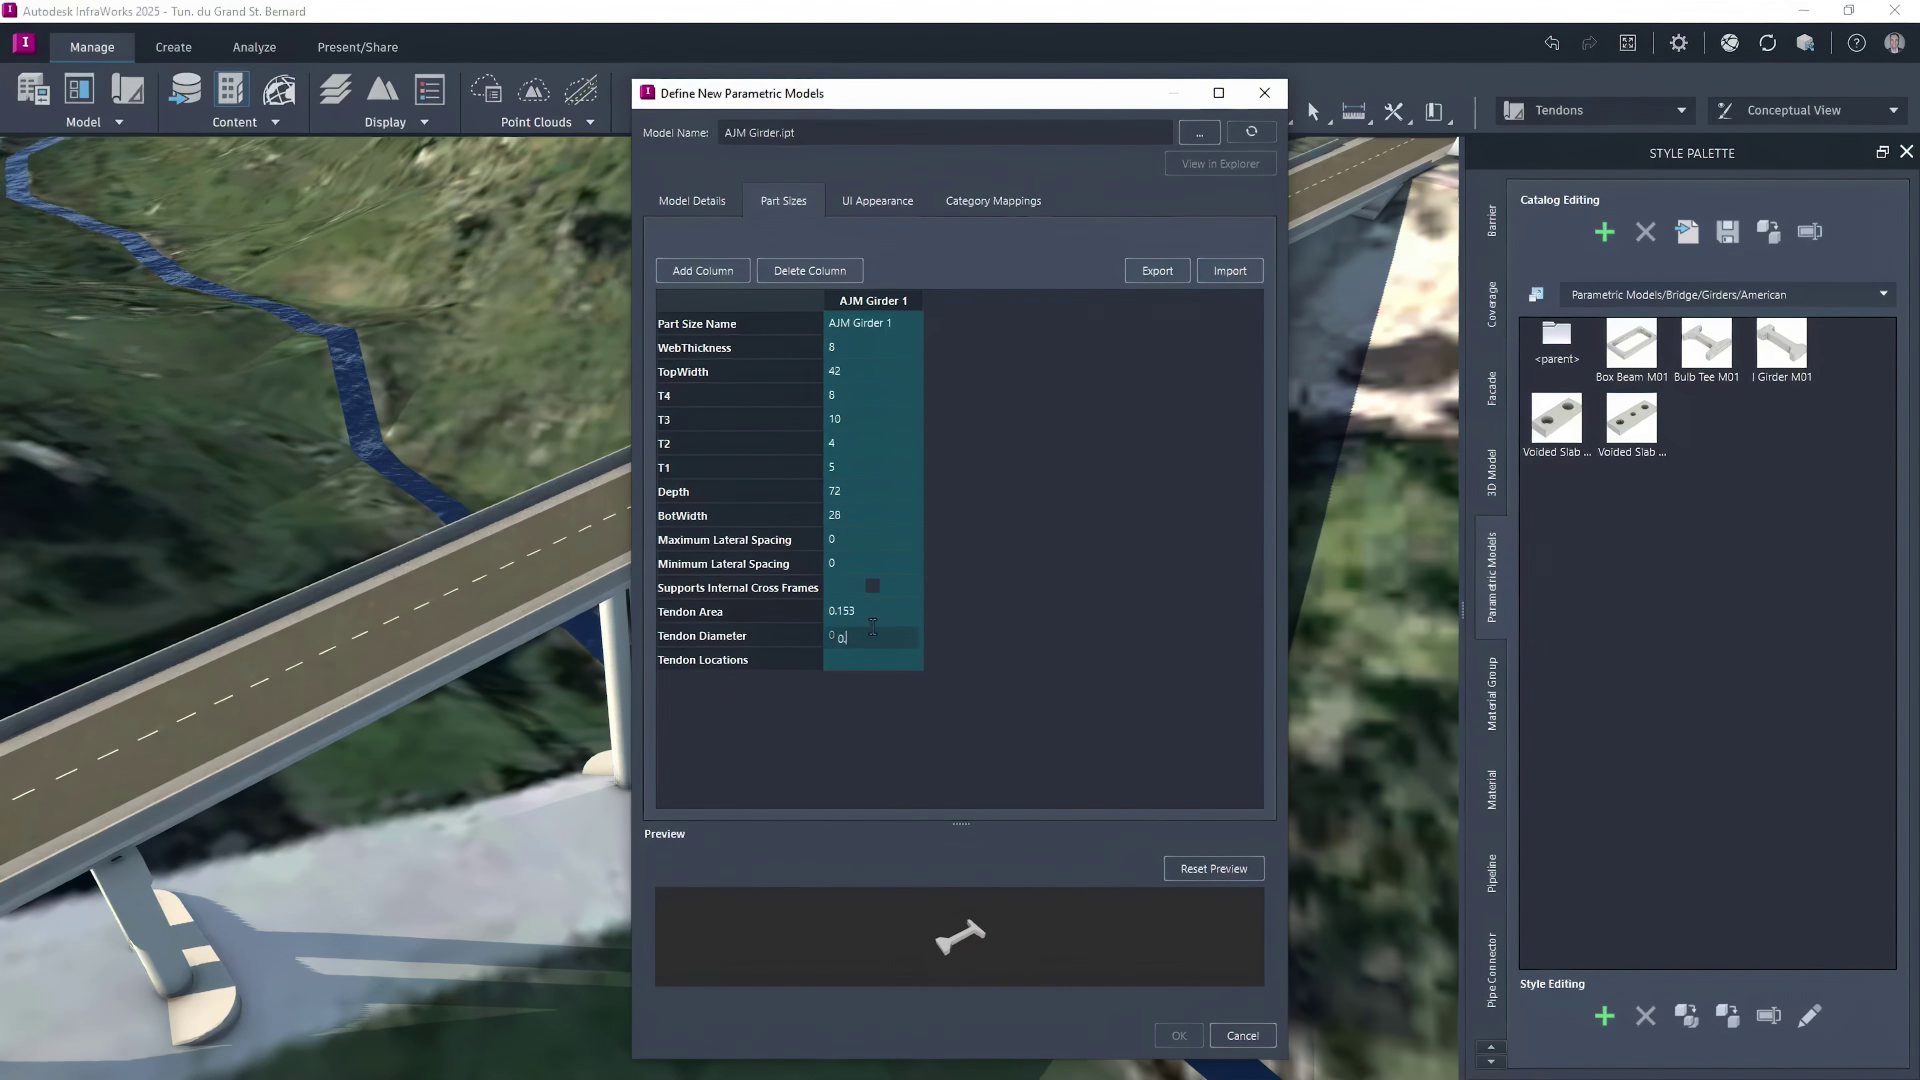
Give AJM Girder 1 tendon diameter 0.5 and tendon locations, then finish the model
key(Return)
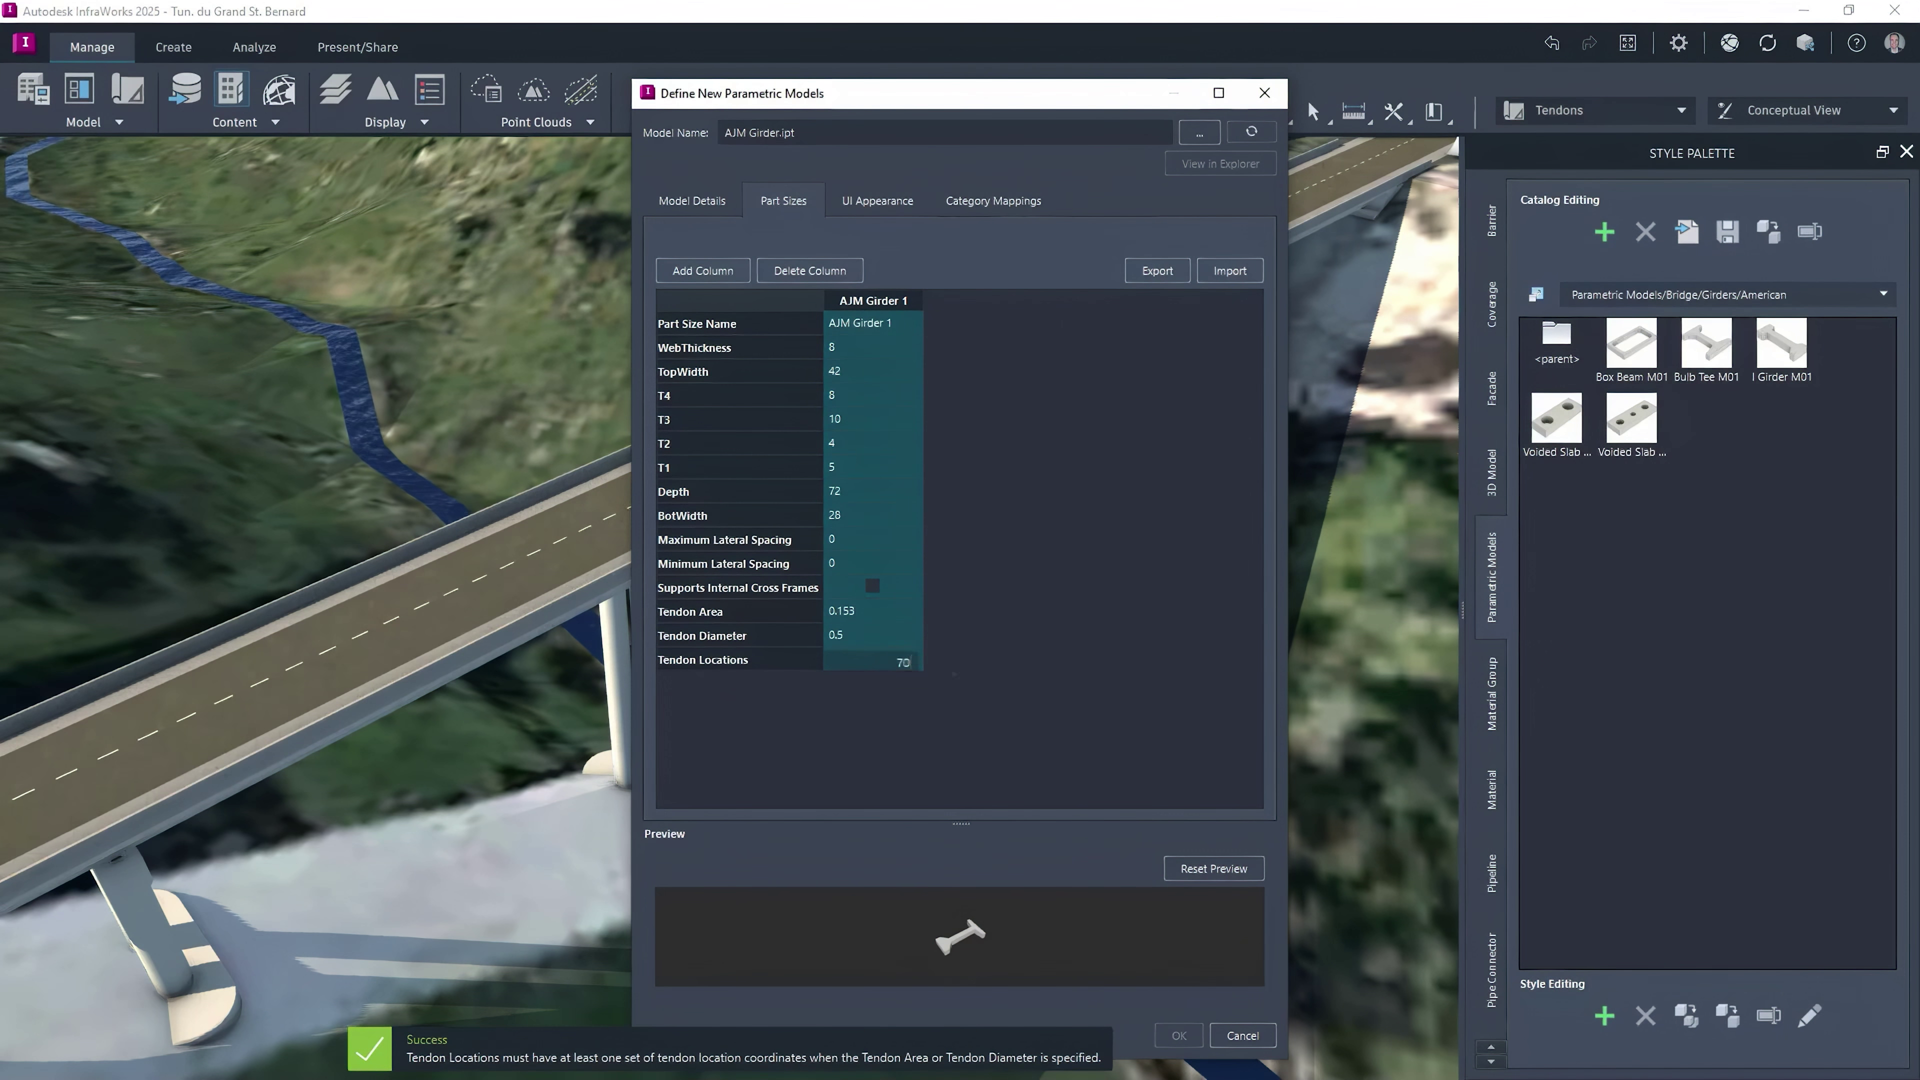
click(981, 654)
mouse_move(1256, 325)
mouse_down()
mouse_move(1254, 429)
mouse_move(1255, 302)
mouse_up()
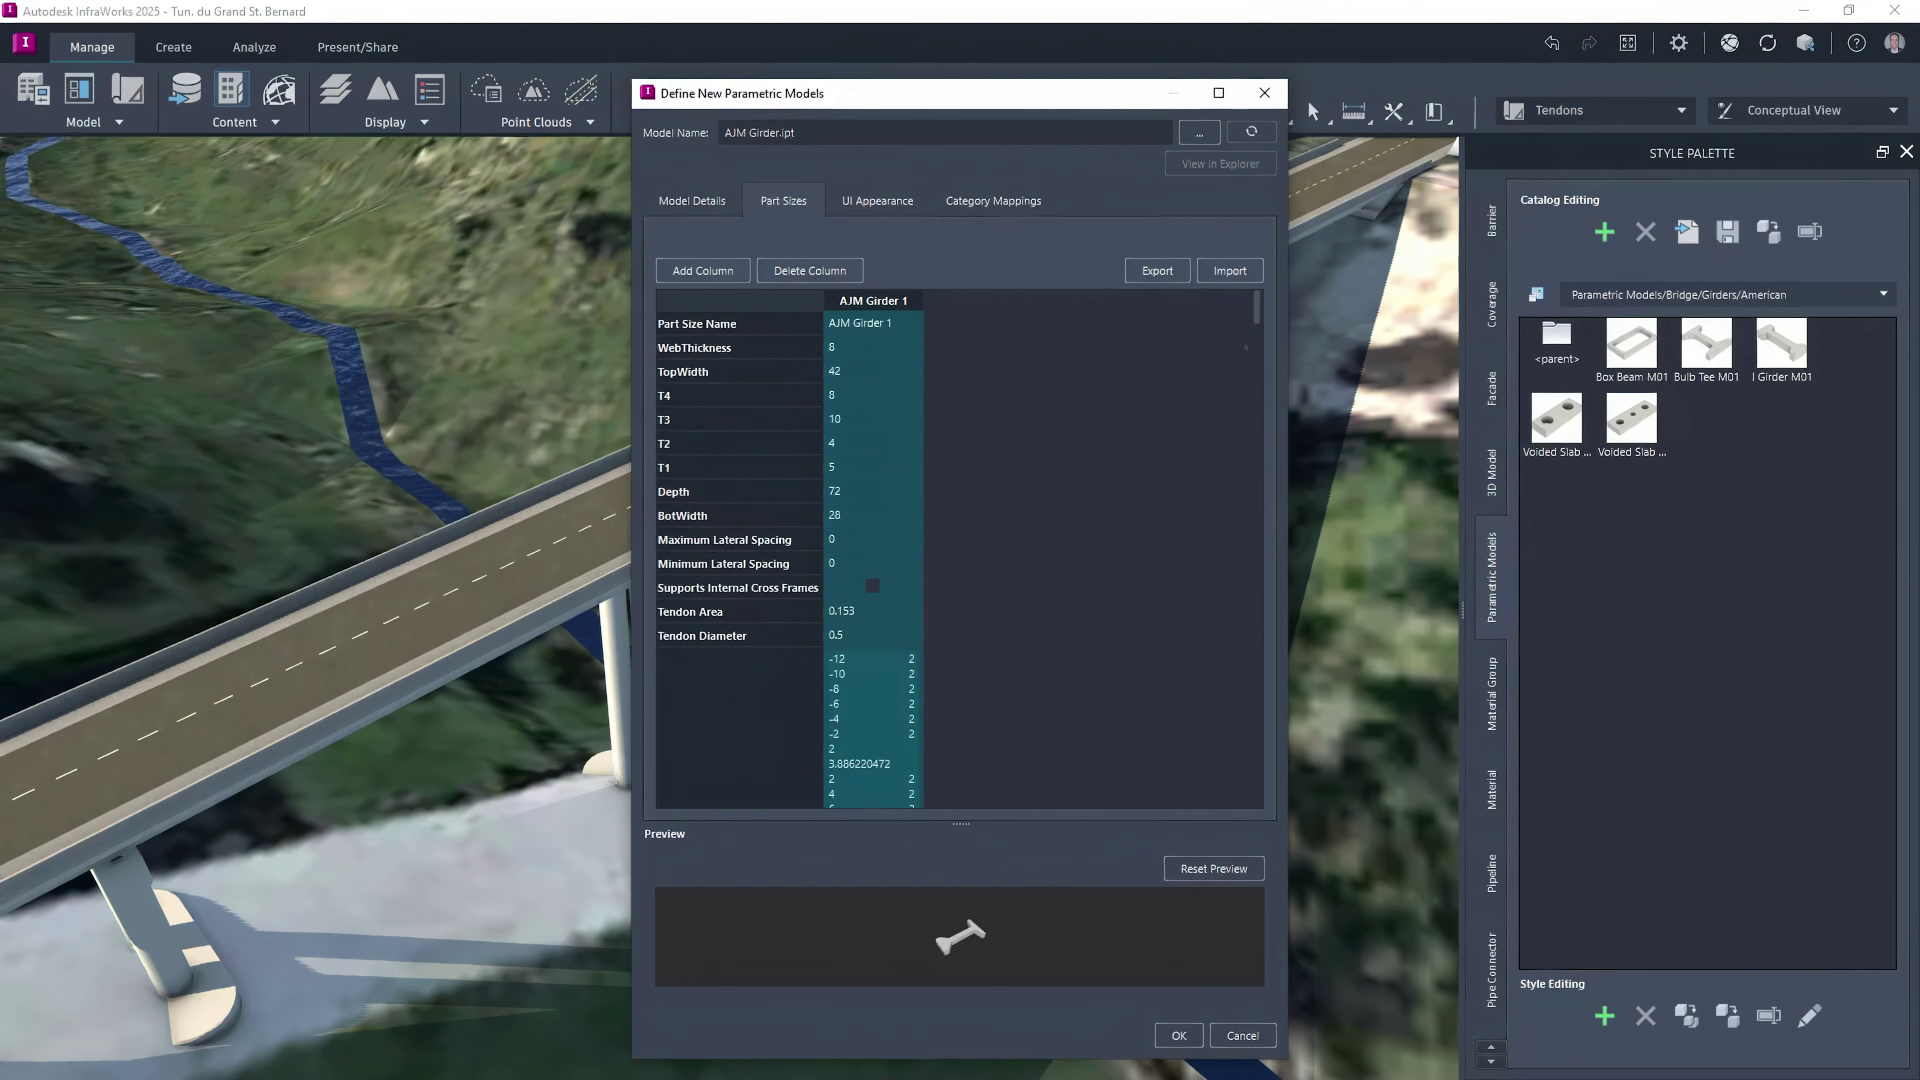
click(1176, 1036)
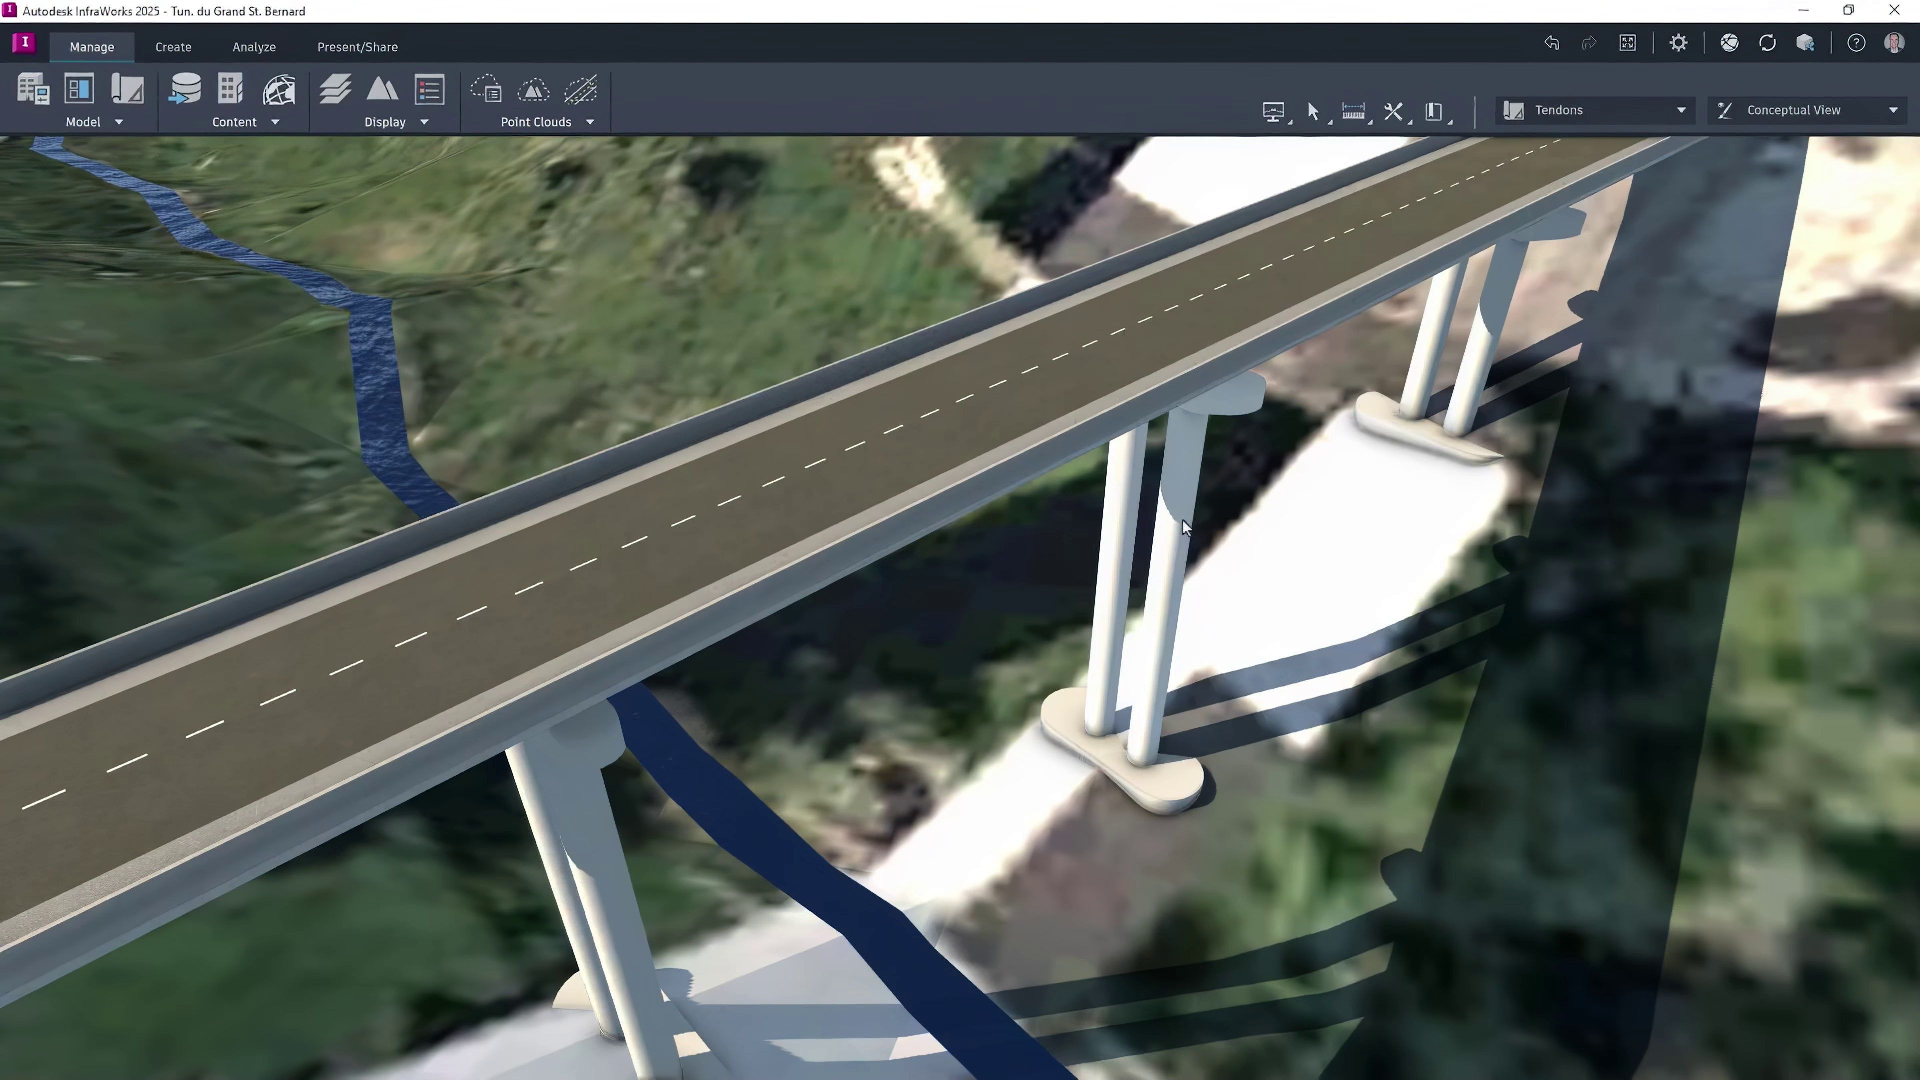
Change one bridge girder's type to AJM Girder 1
click(1182, 520)
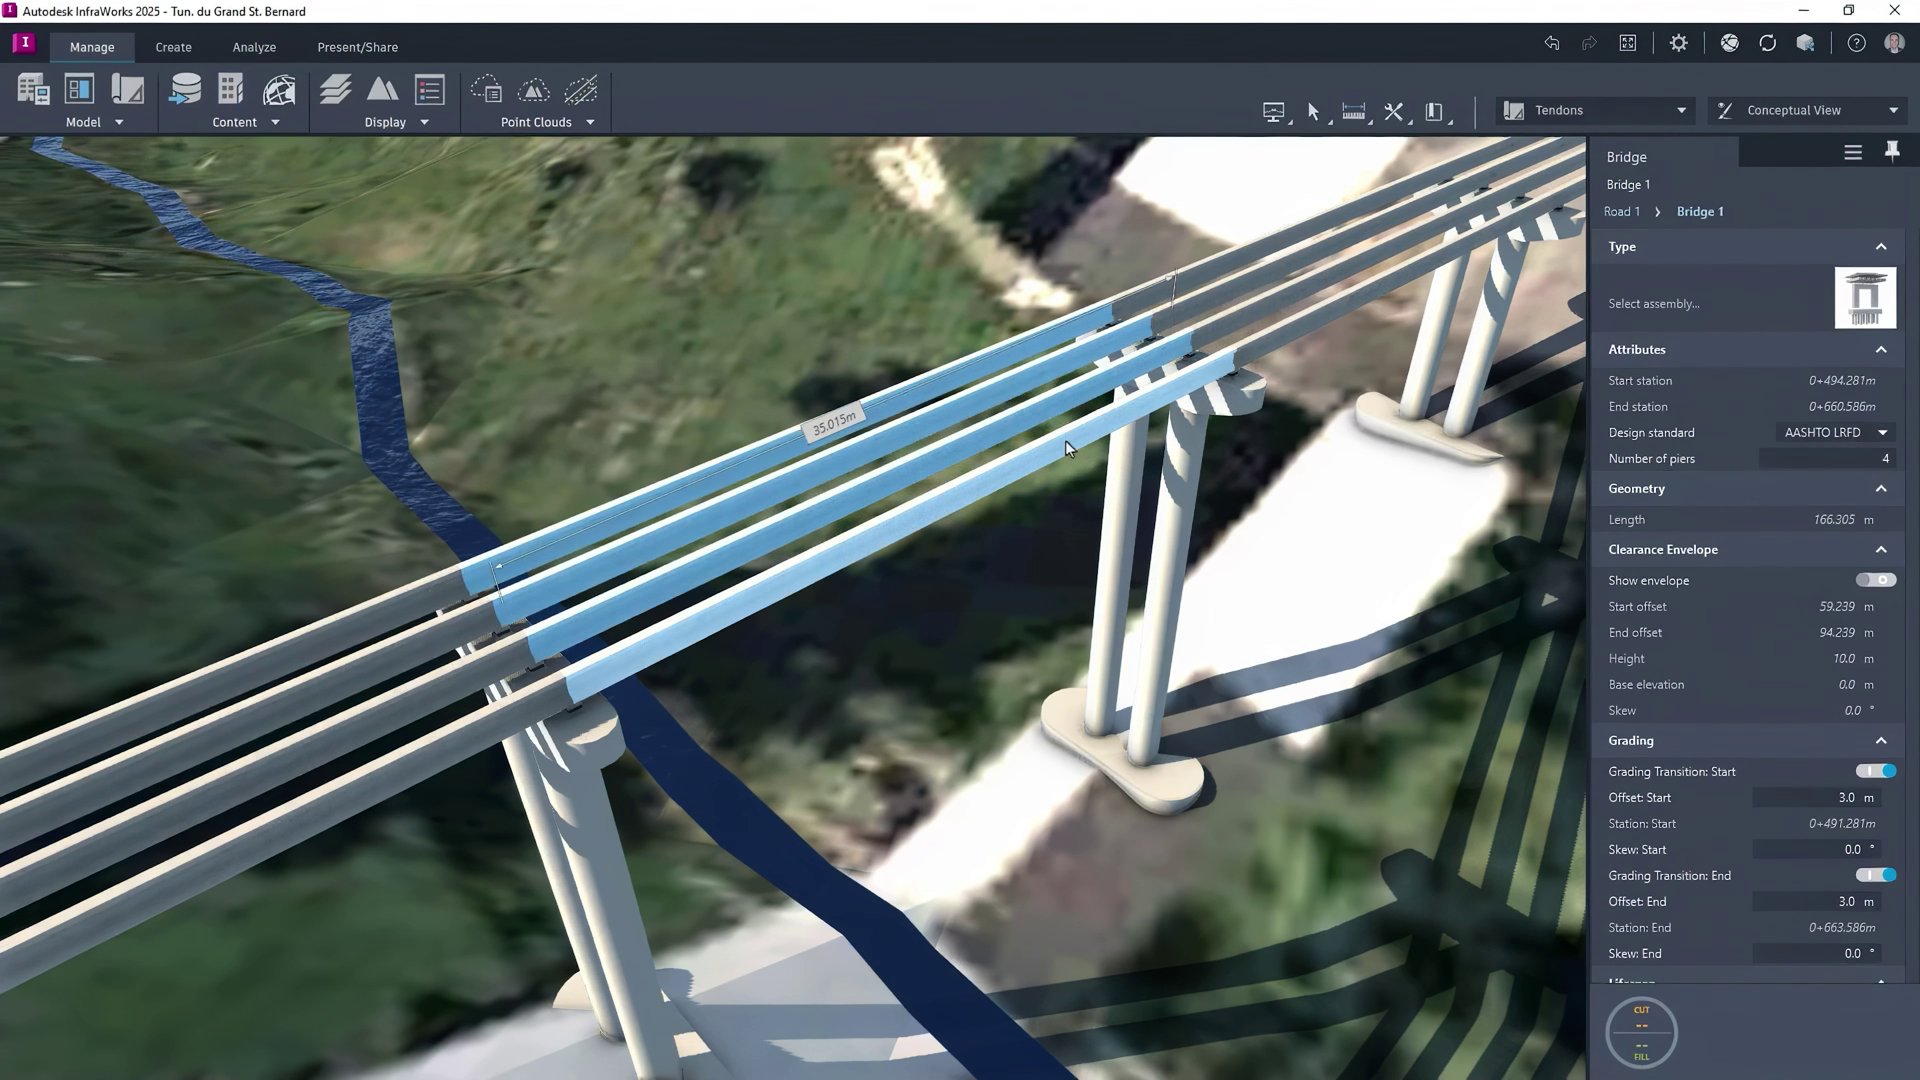
click(1065, 440)
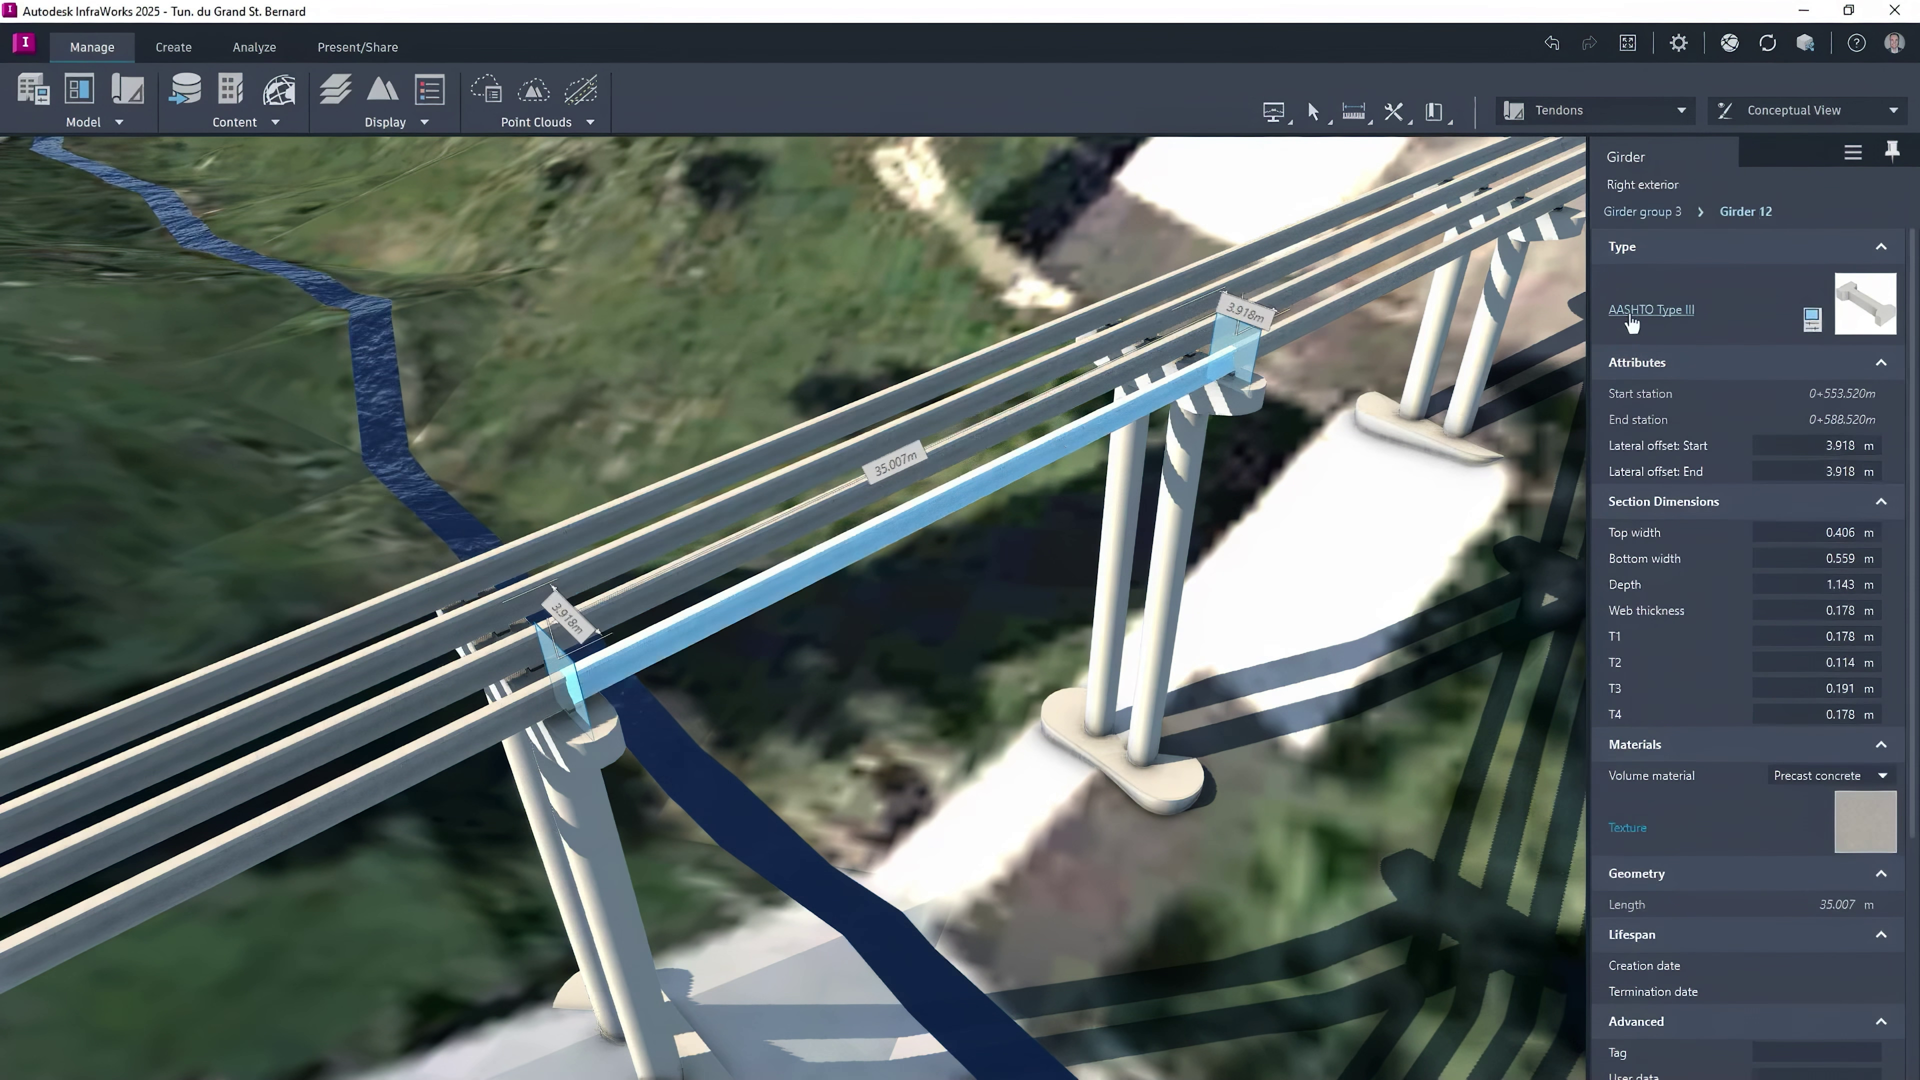
click(1624, 311)
click(1446, 416)
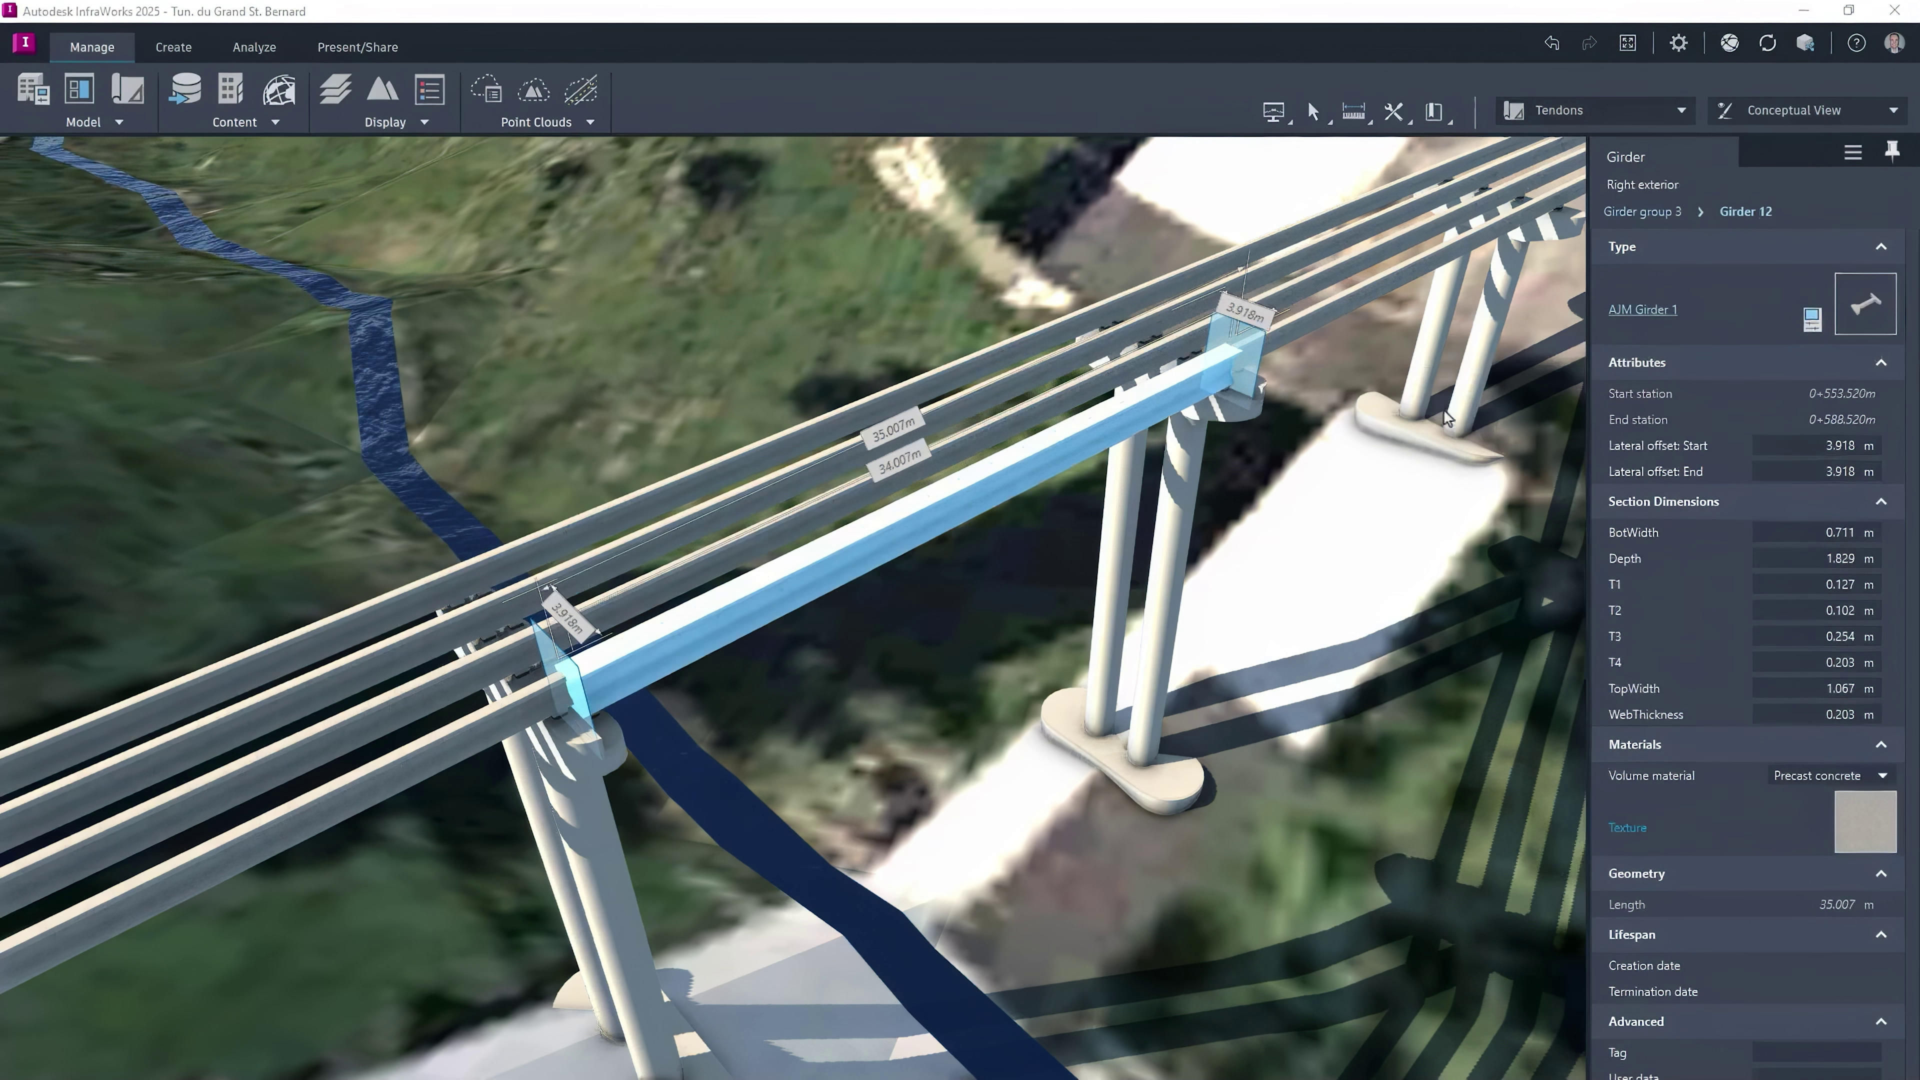
Apply the AJM Girder 1 section to all girders in girder group 3
right_click(1122, 437)
mouse_move(1200, 474)
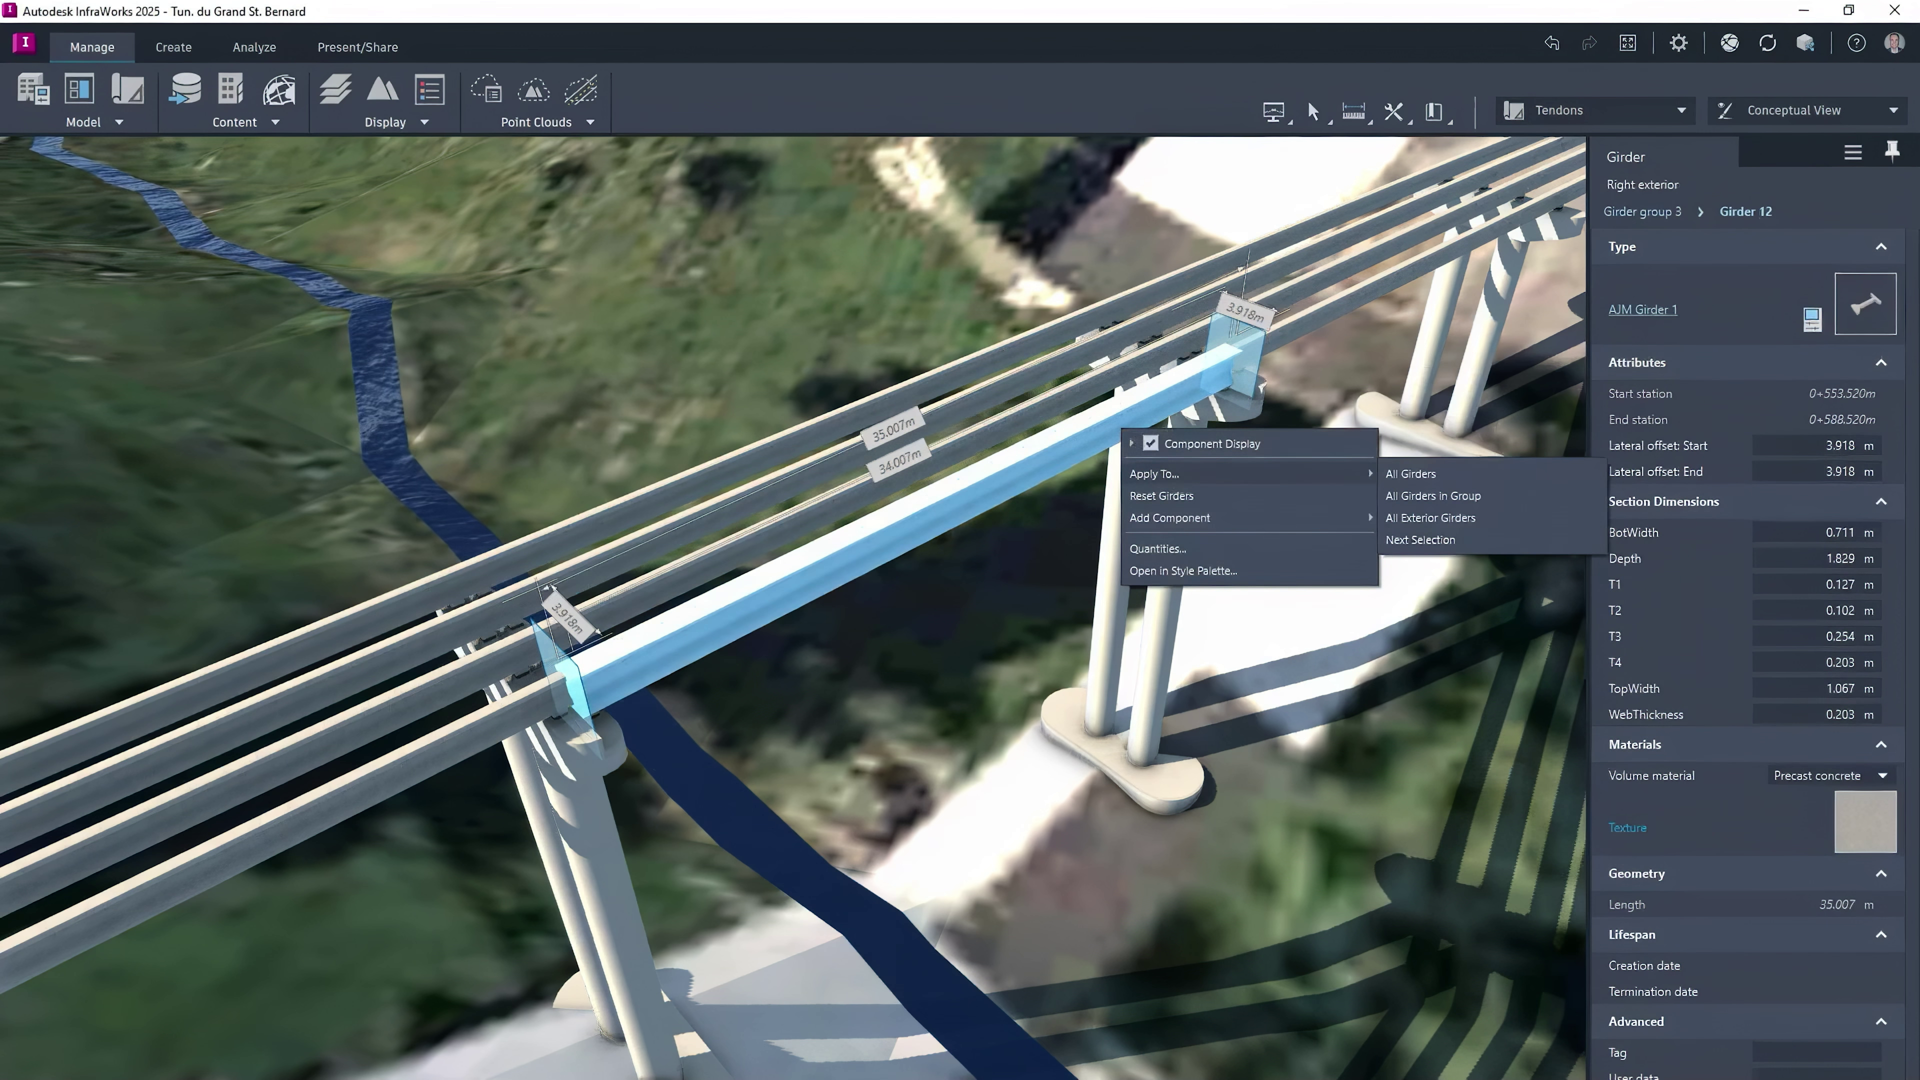
click(1405, 469)
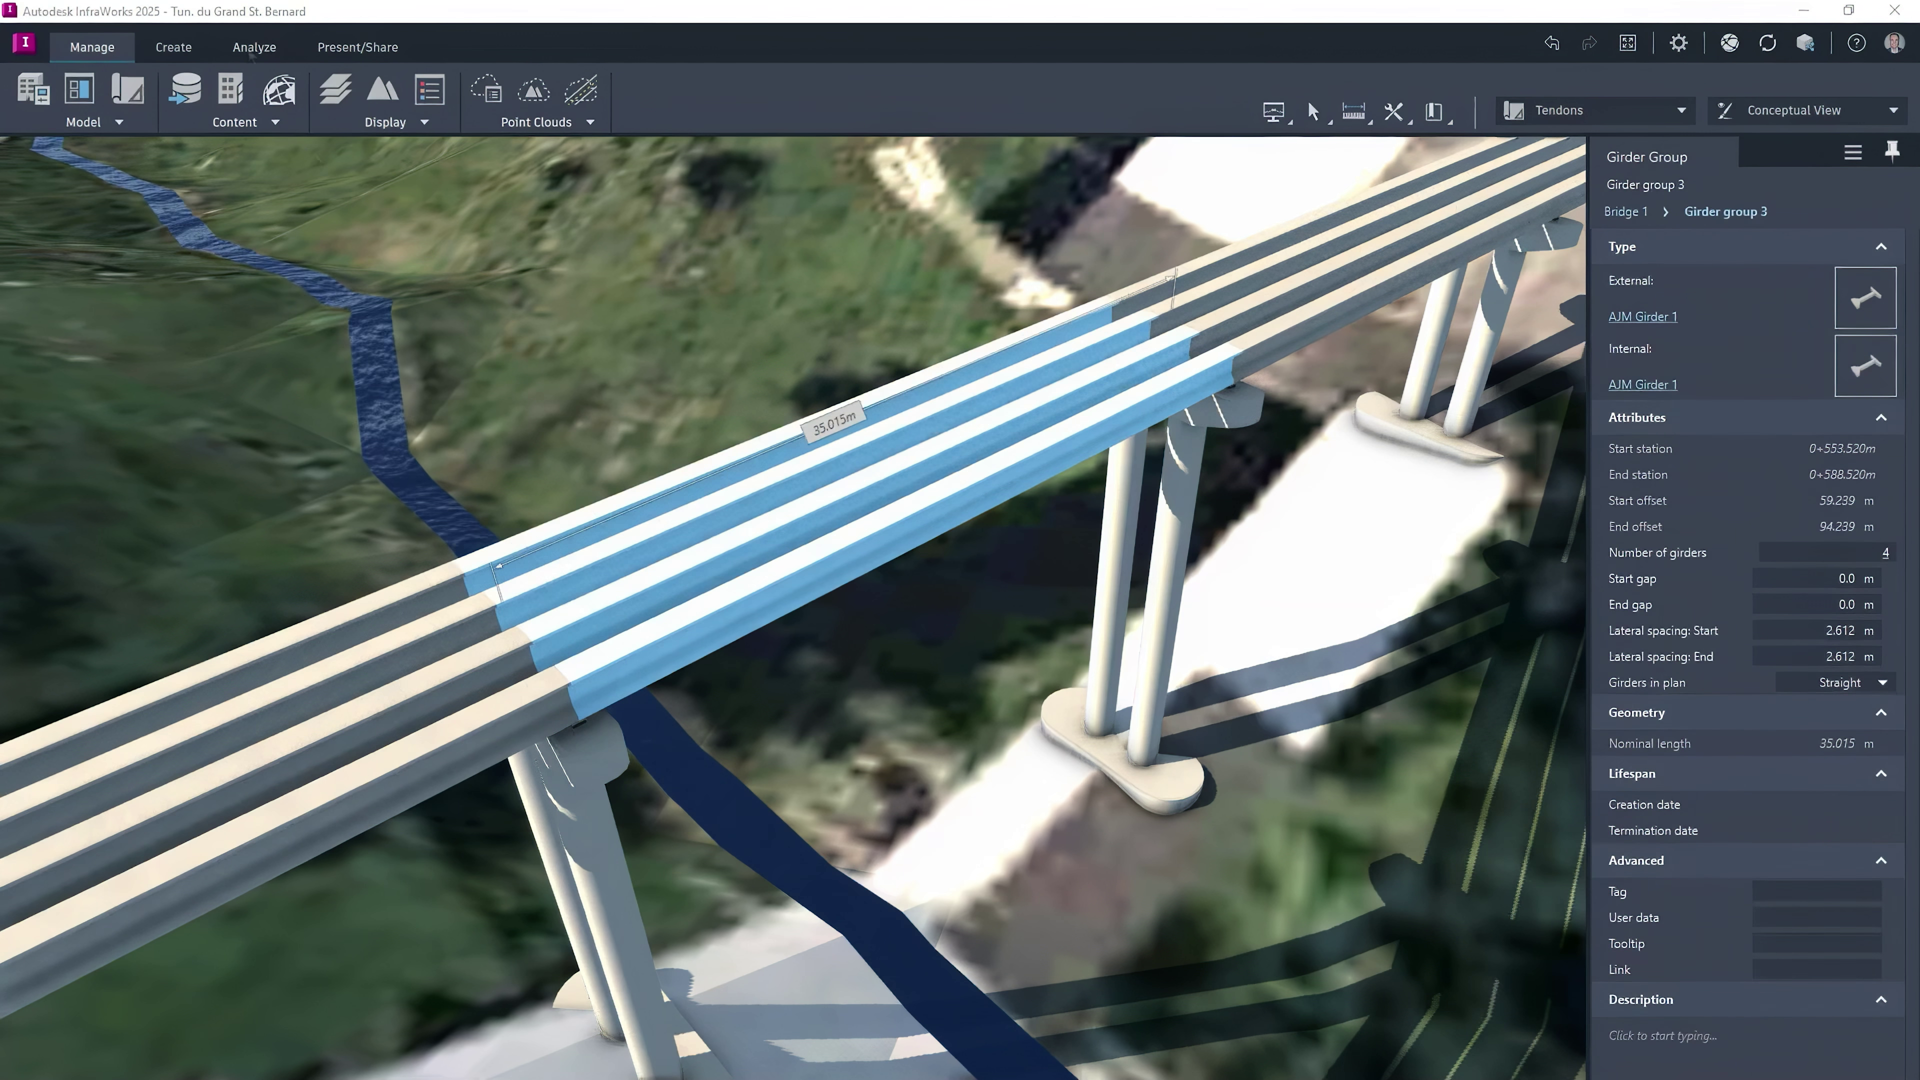
click(249, 50)
click(242, 127)
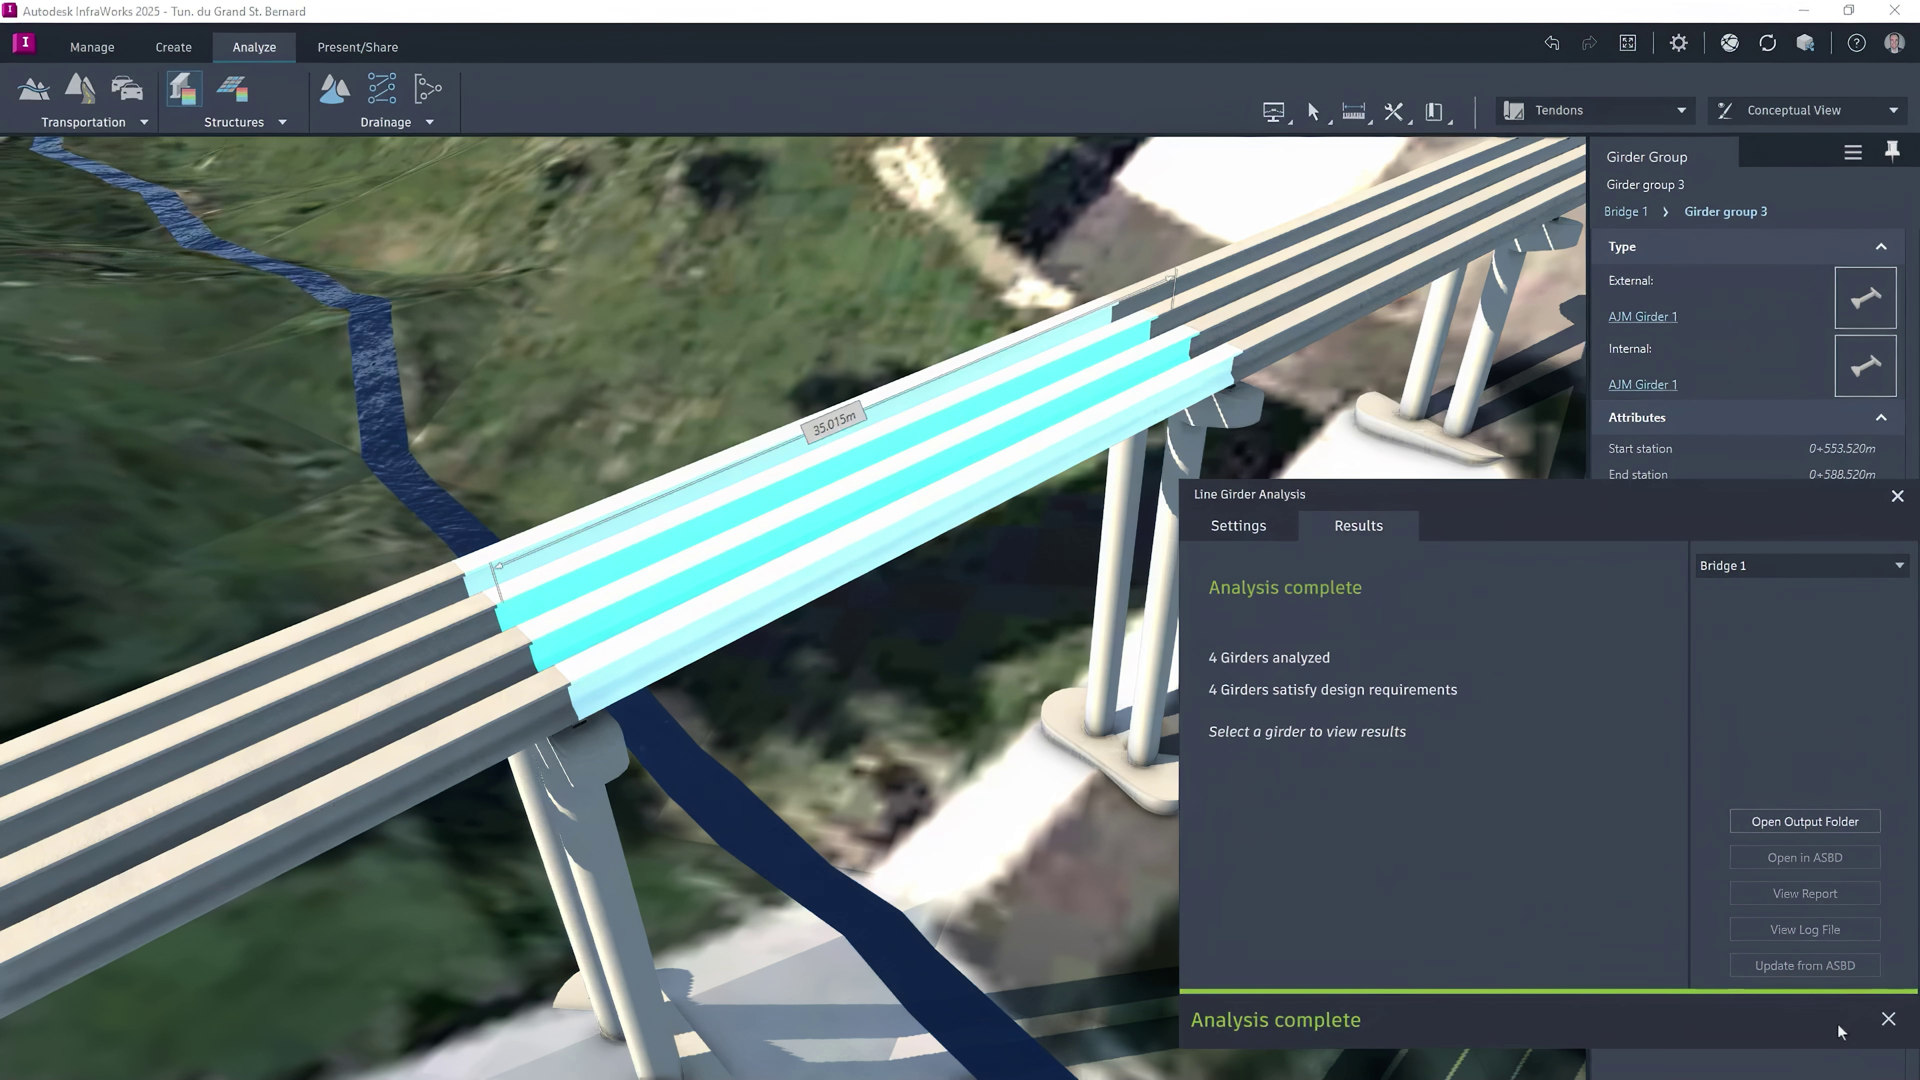
Select a girder in the line girder analysis results to see its design report
click(888, 454)
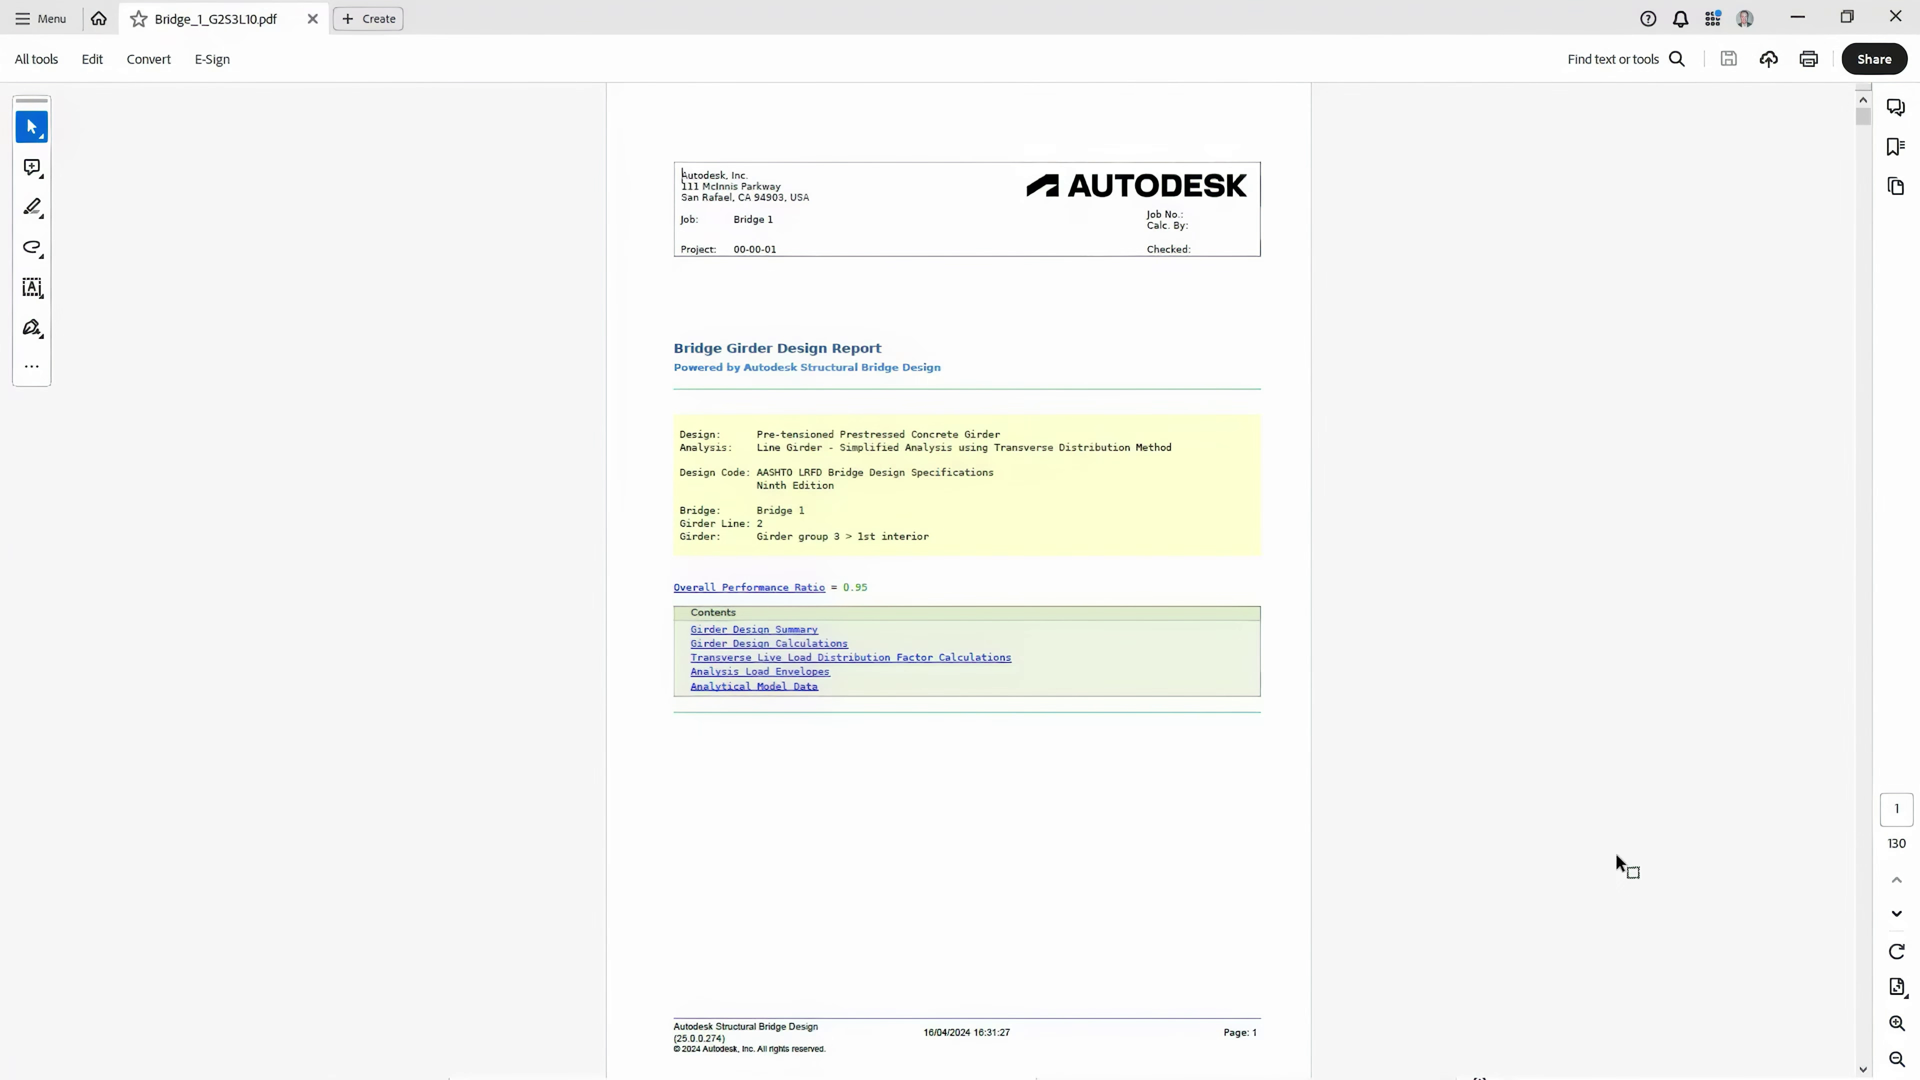
Jump from the Girder Design Summary to the Live Load Bending calculations and scroll through them
click(805, 639)
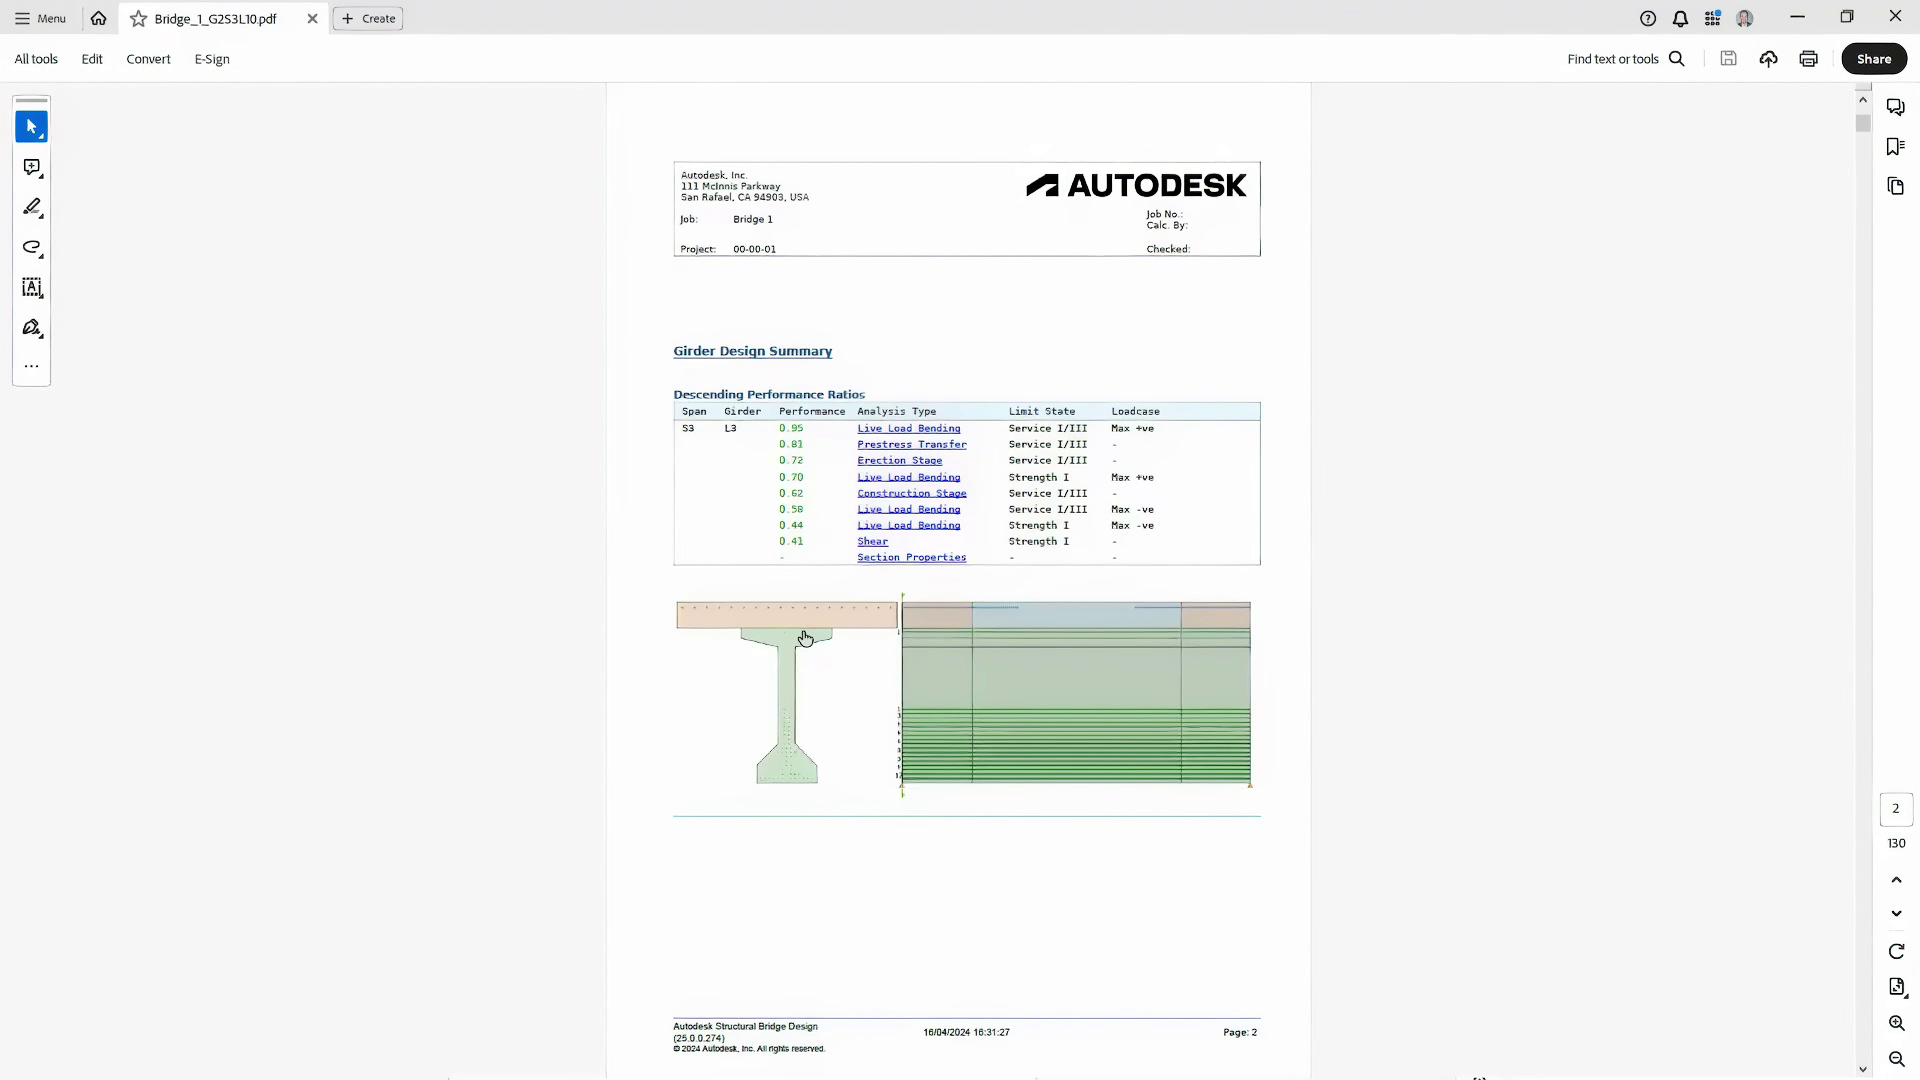
click(956, 430)
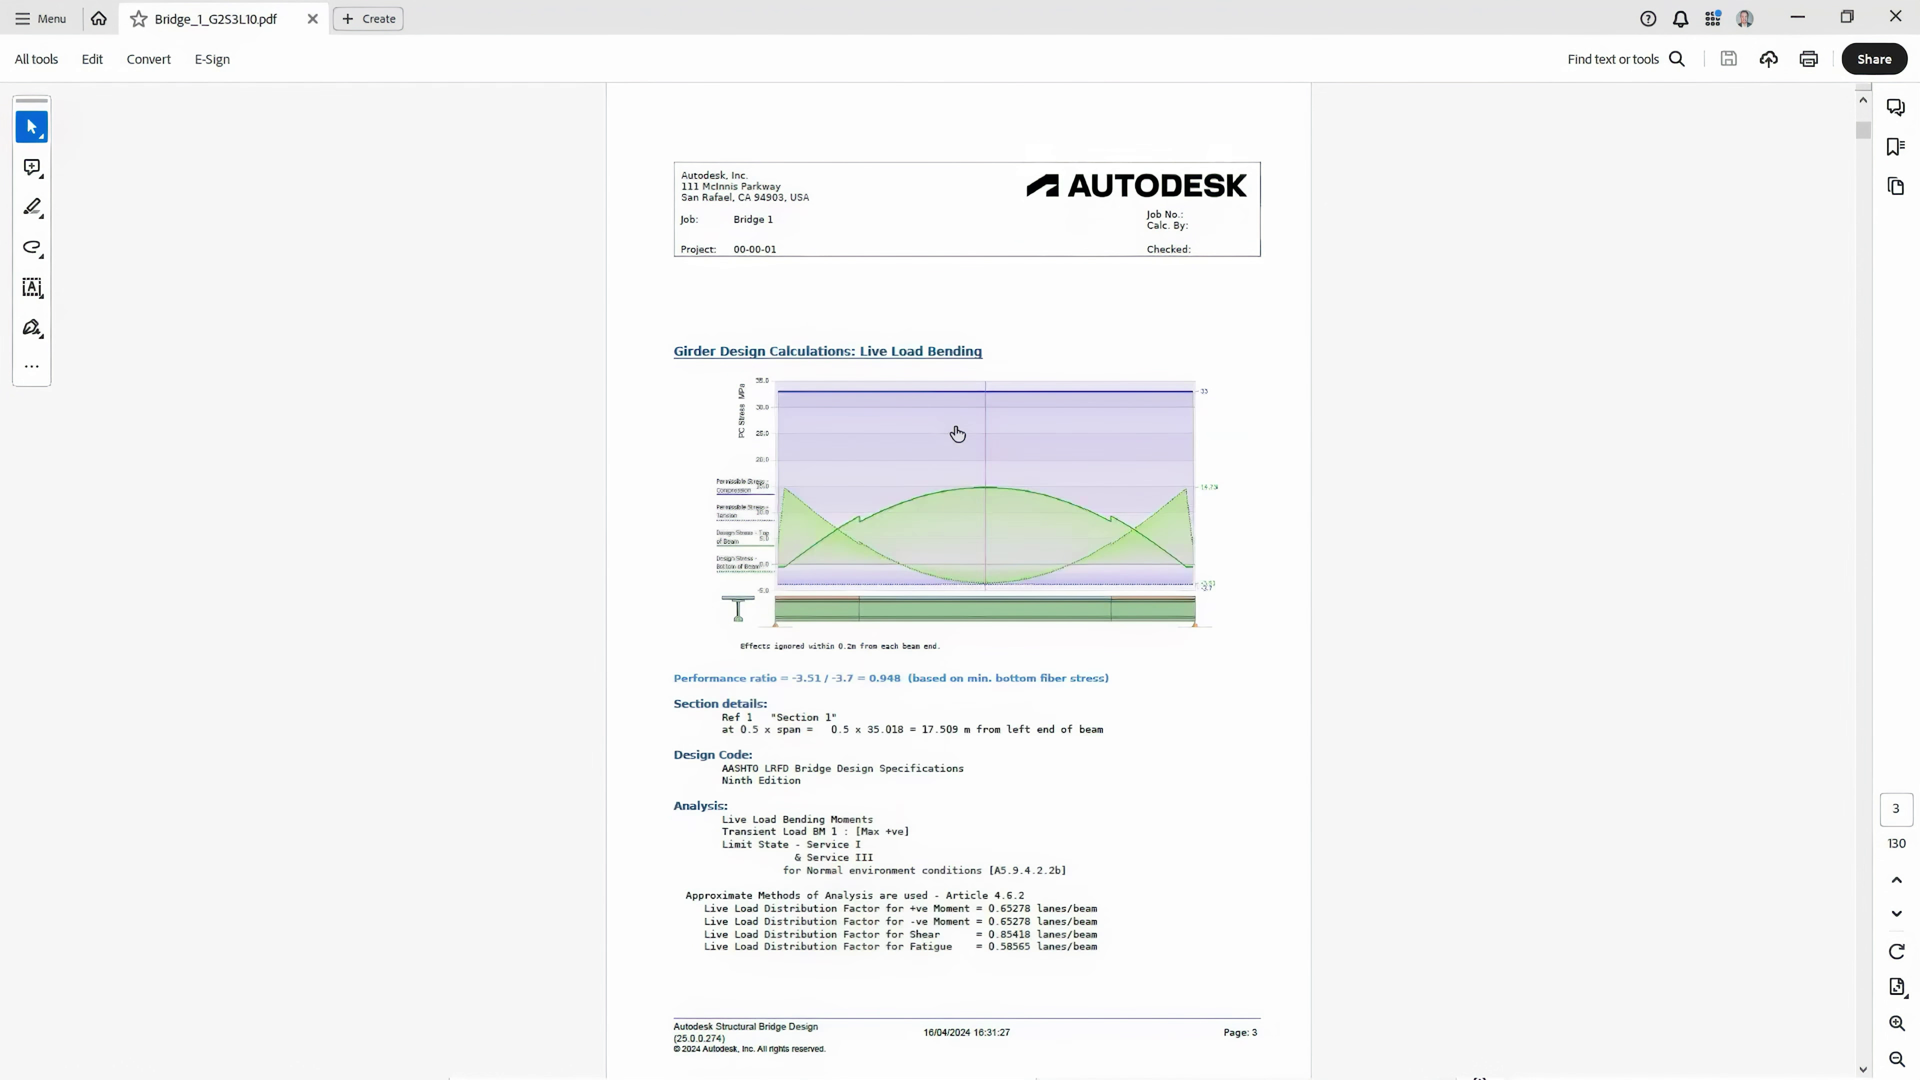
scroll(950, 428, down, 4)
scroll(950, 429, down, 3)
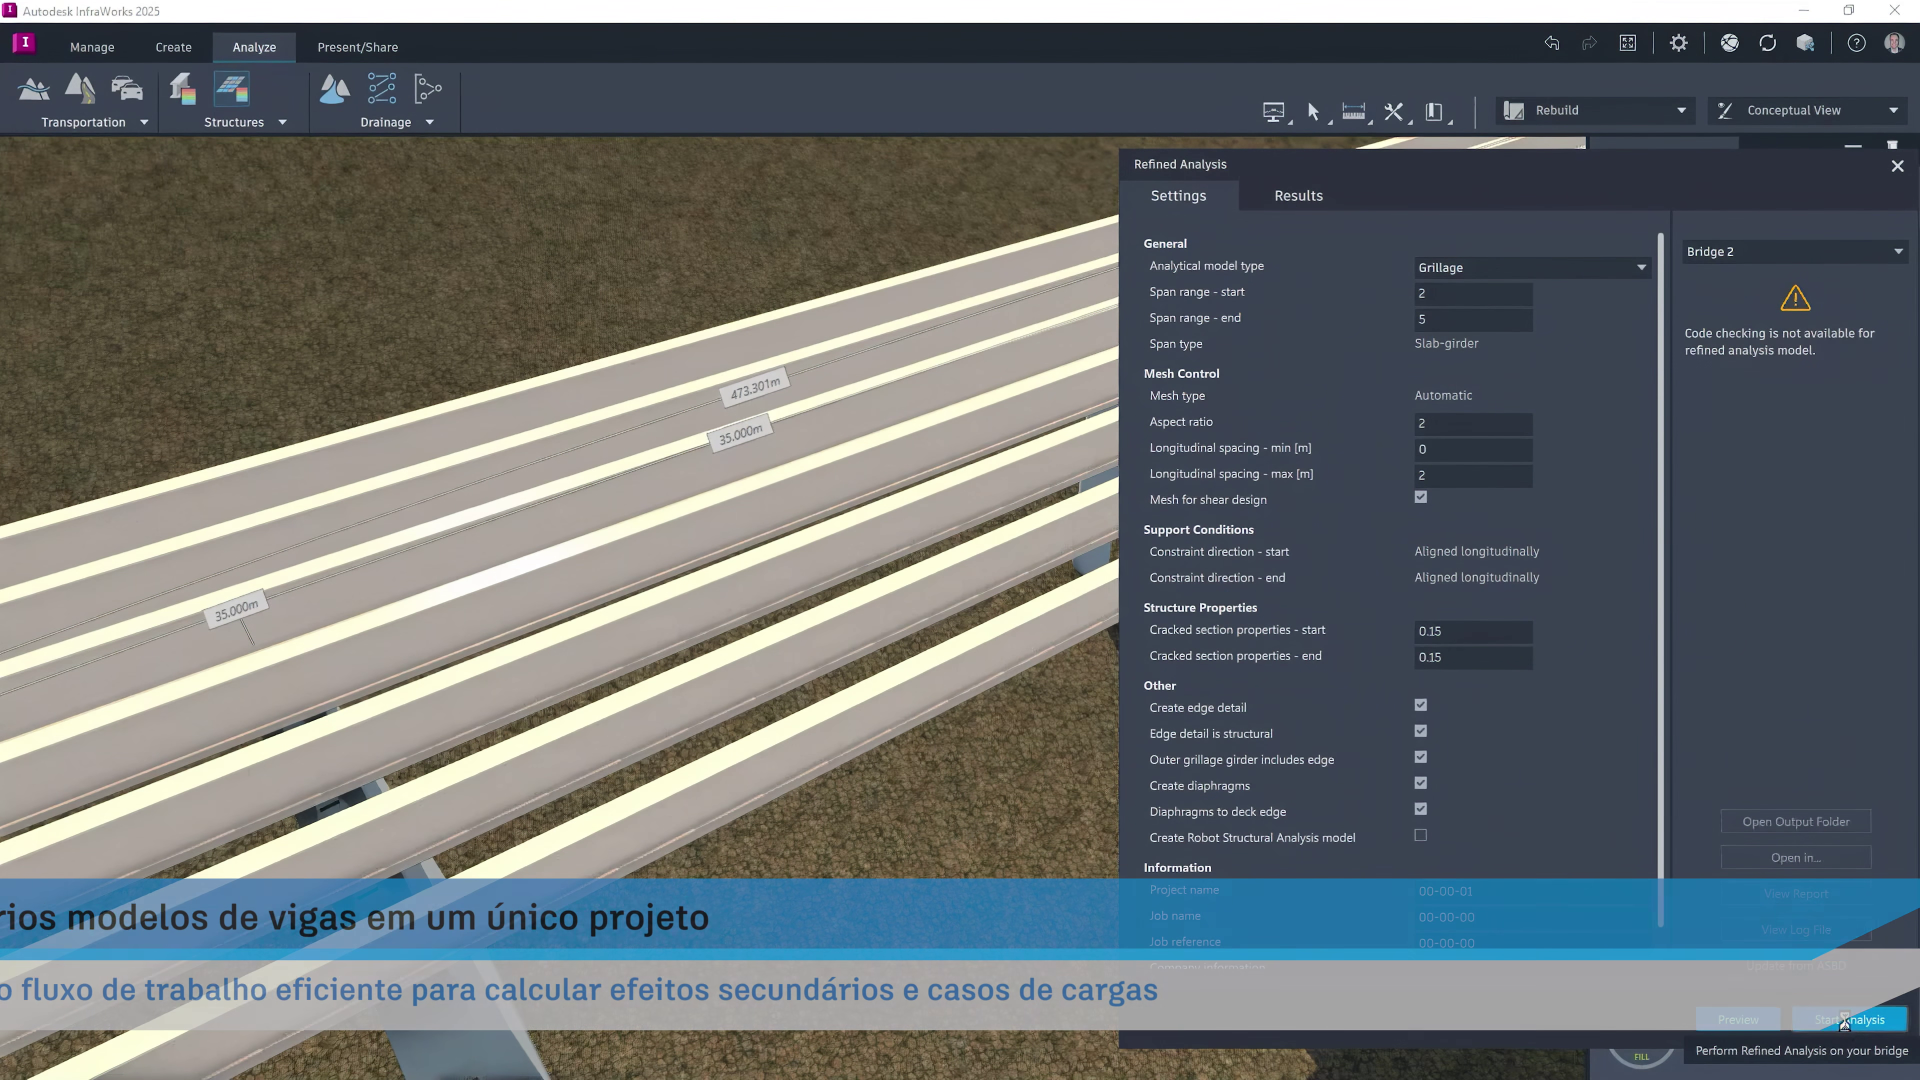
Start Bridge 2's grillage refined analysis and open the model in Structural Bridge Design
click(1845, 1023)
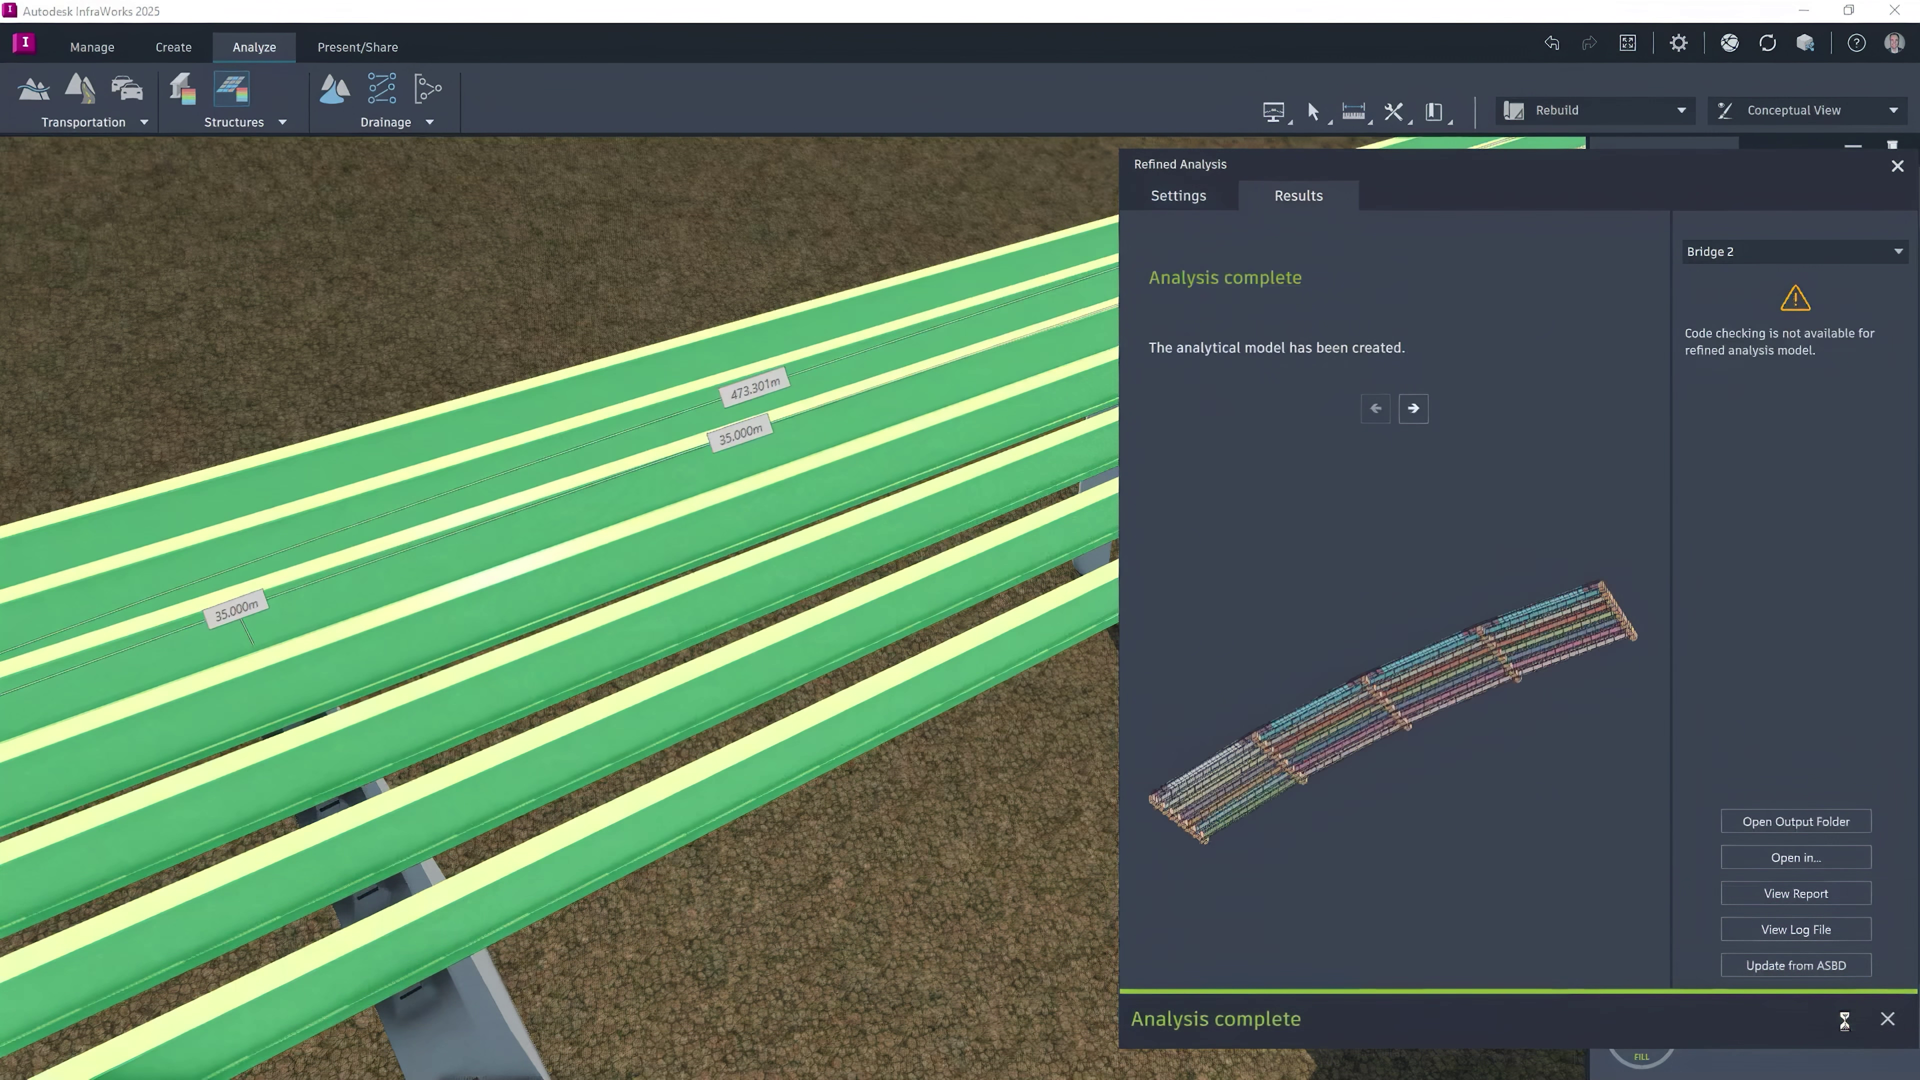
click(1769, 862)
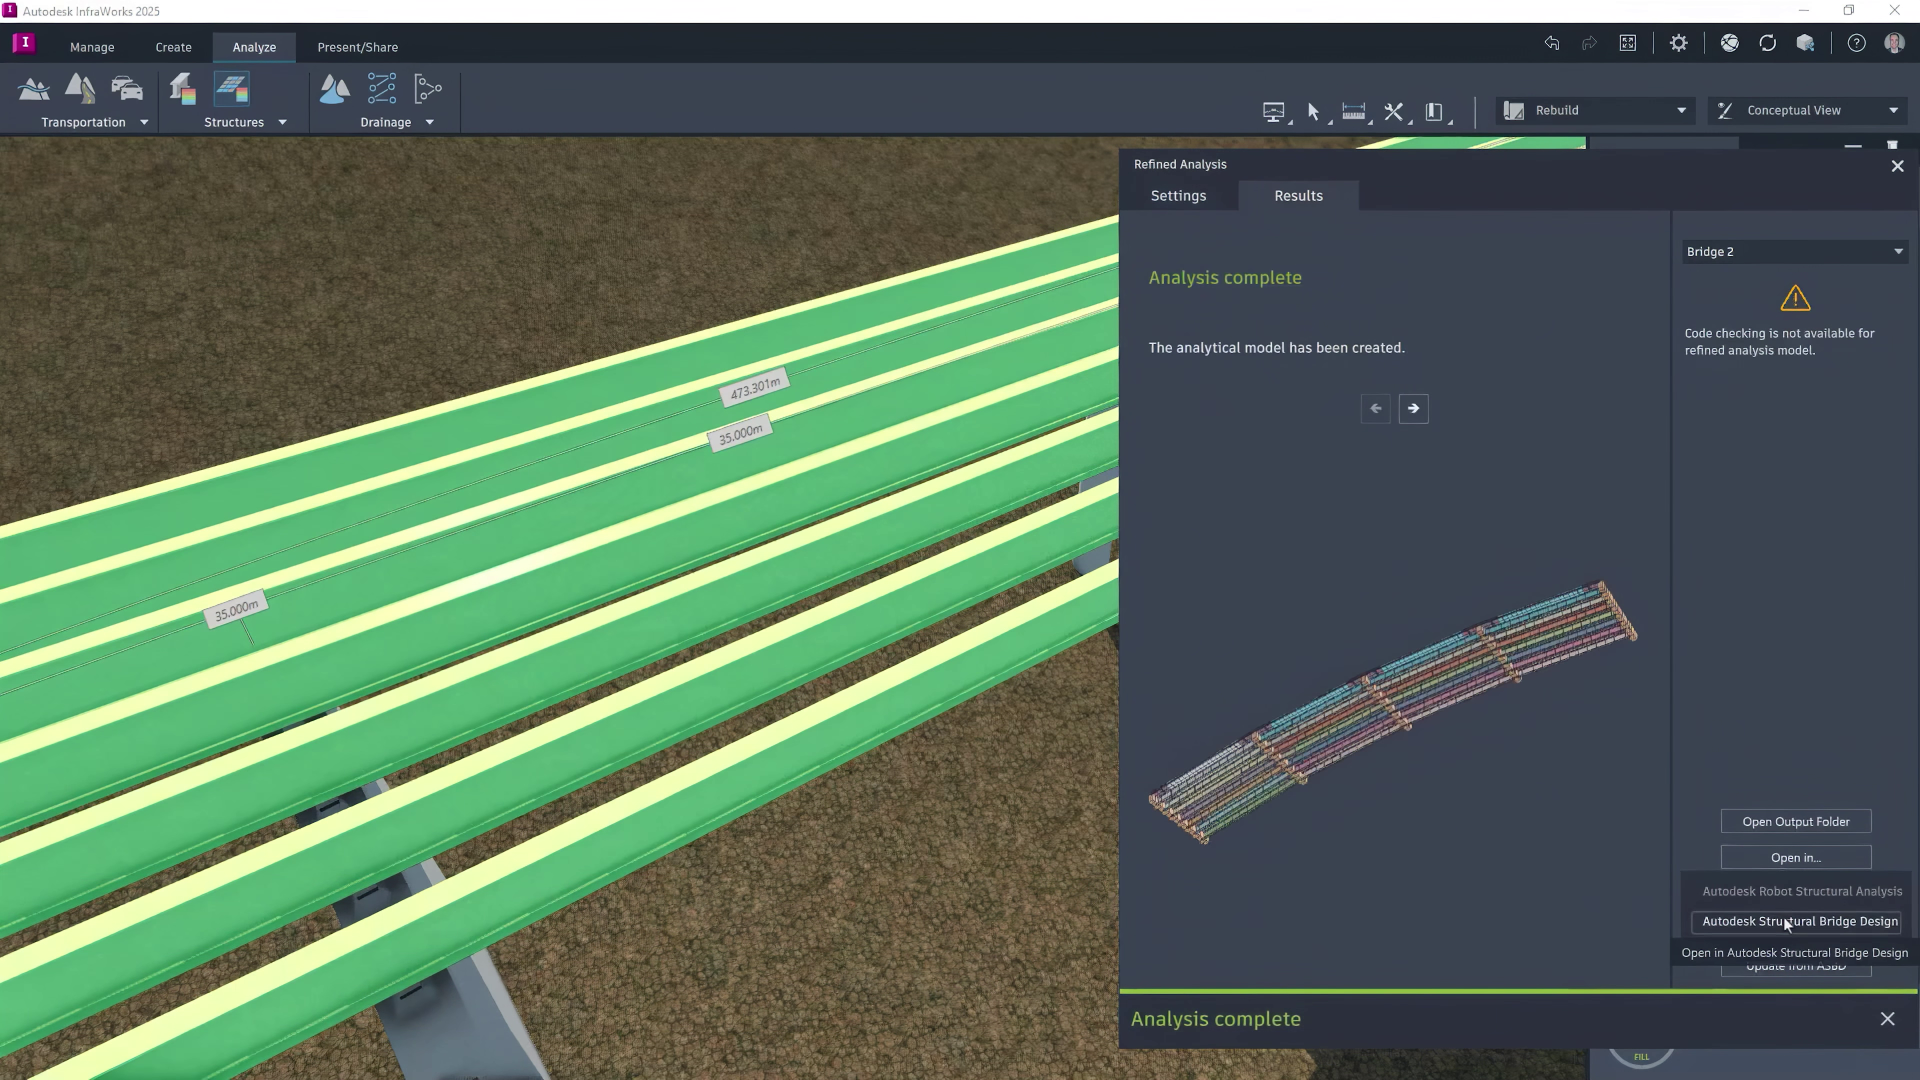
click(1787, 921)
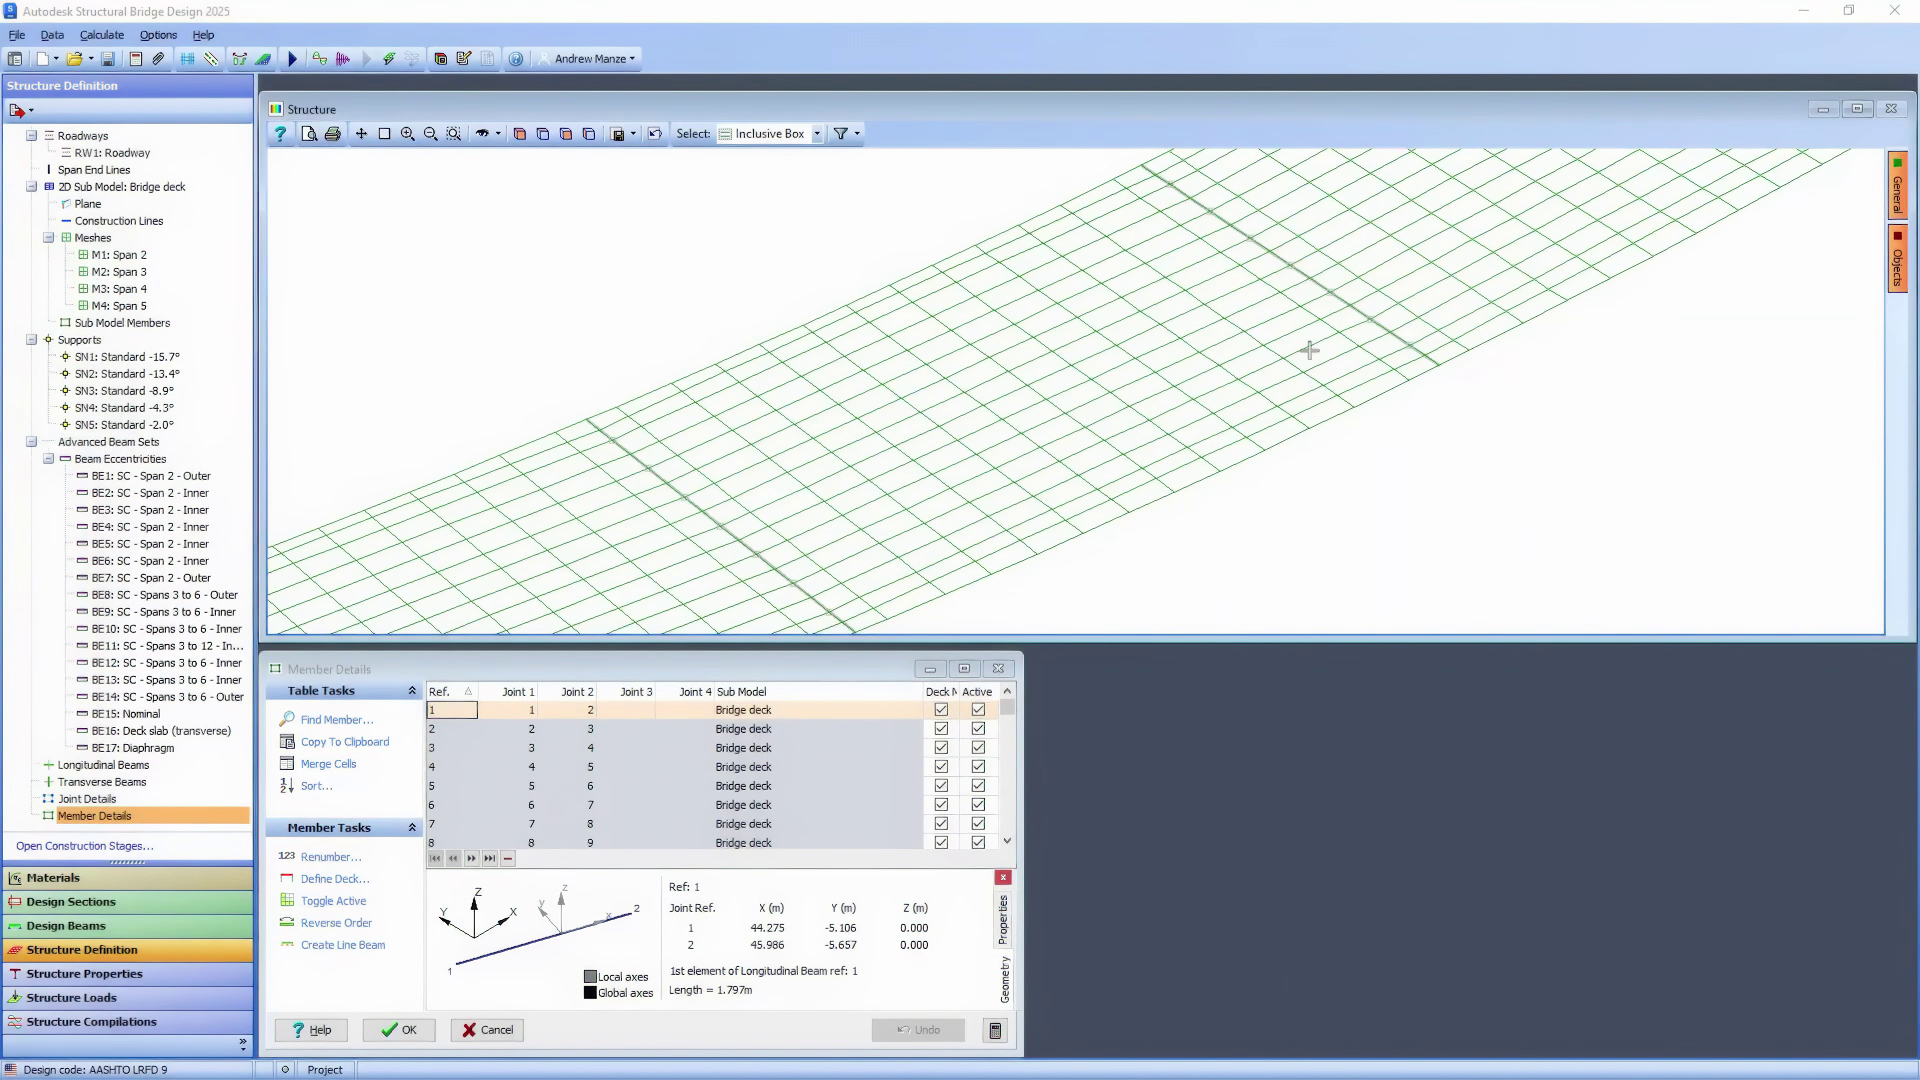
Turn deck members 1042, 1016 and 990 into line beams LB1, LB2 and LB3, confirming each
click(1310, 350)
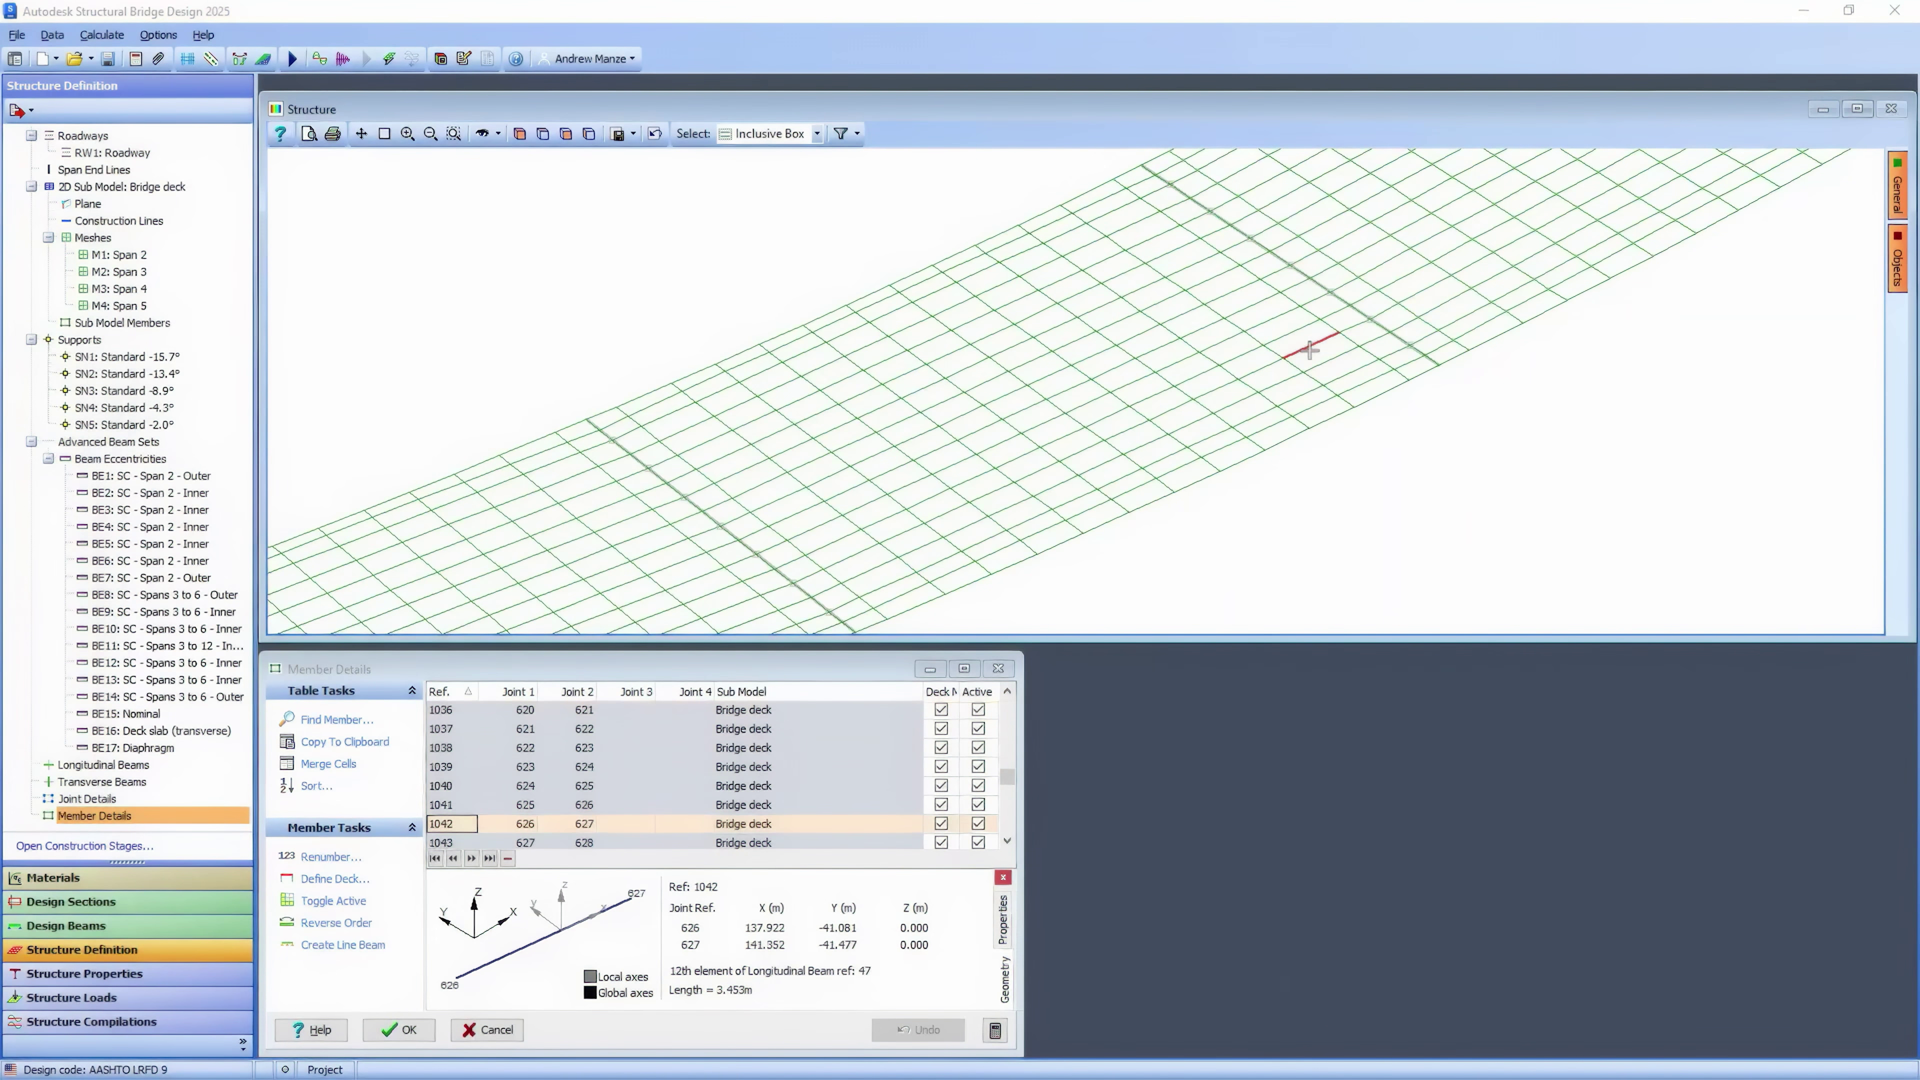
click(304, 952)
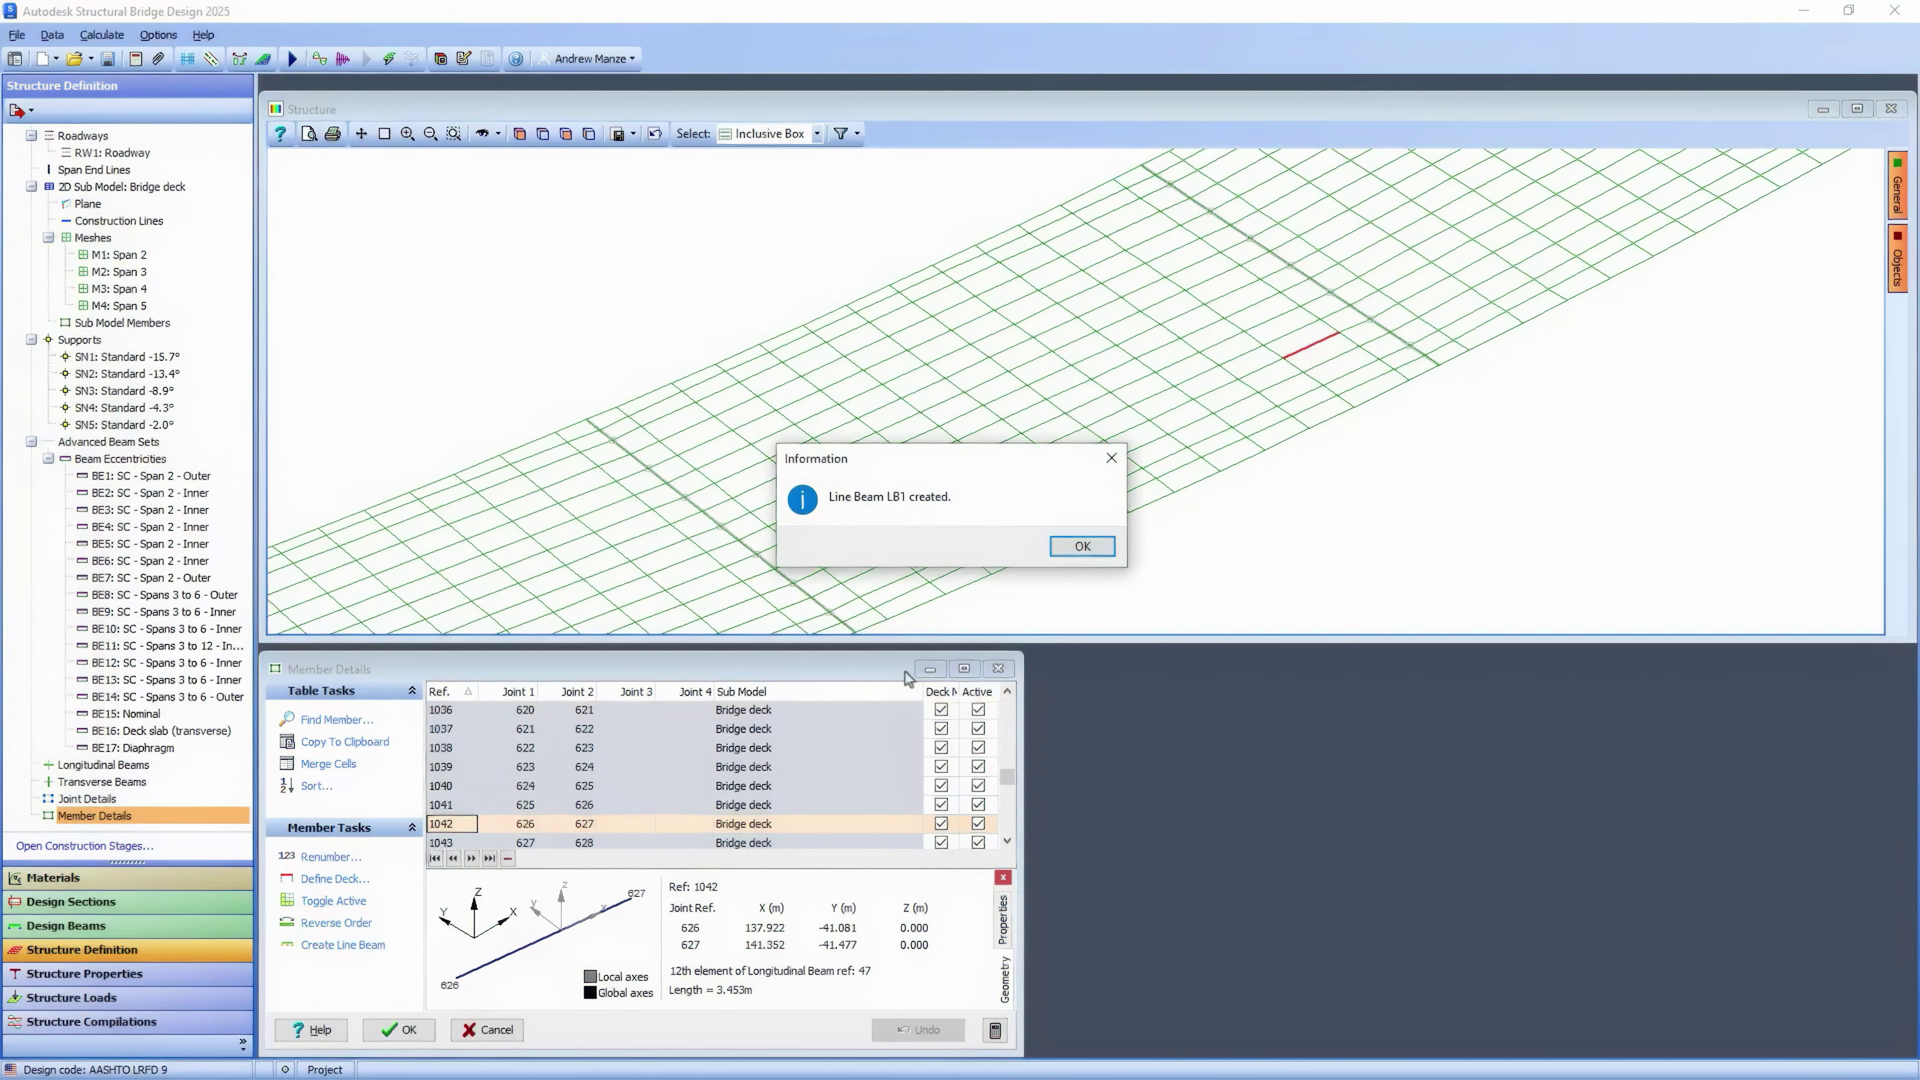
click(1073, 543)
click(1263, 319)
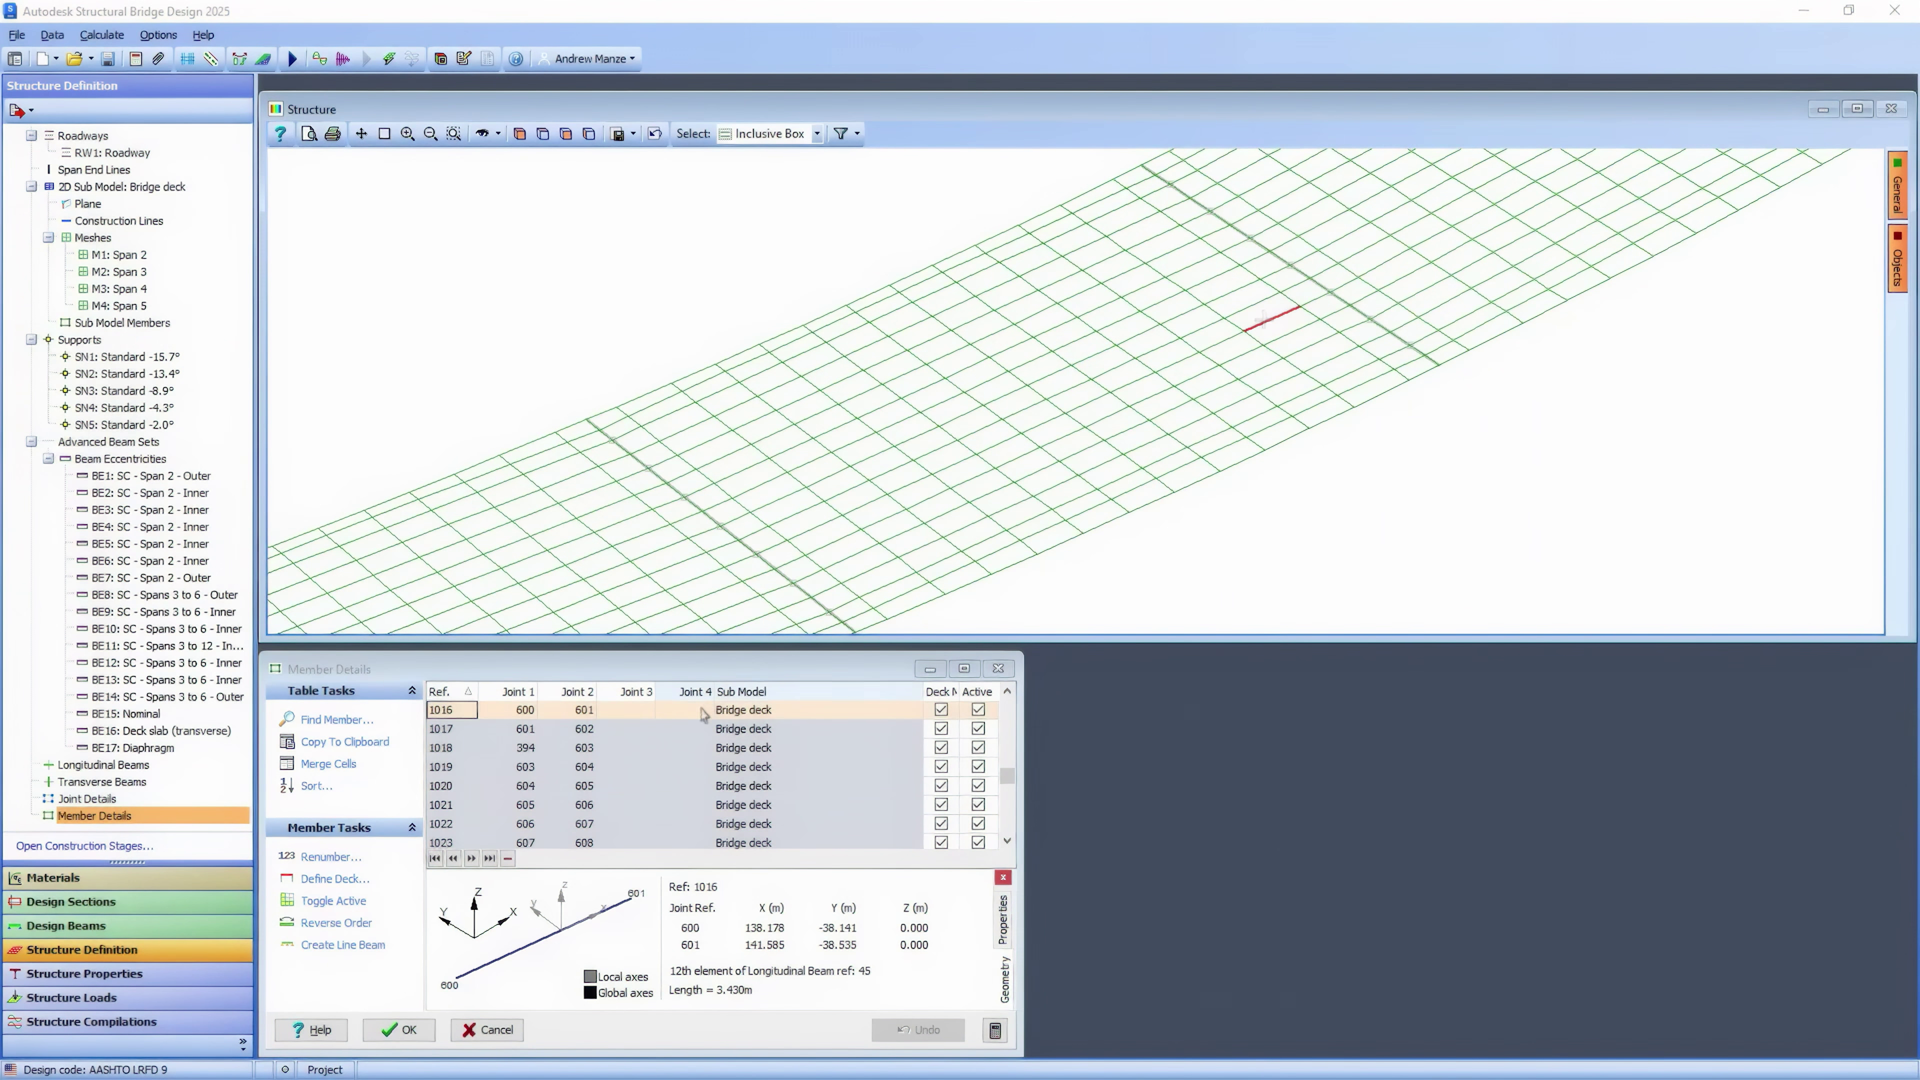
click(368, 950)
click(1077, 548)
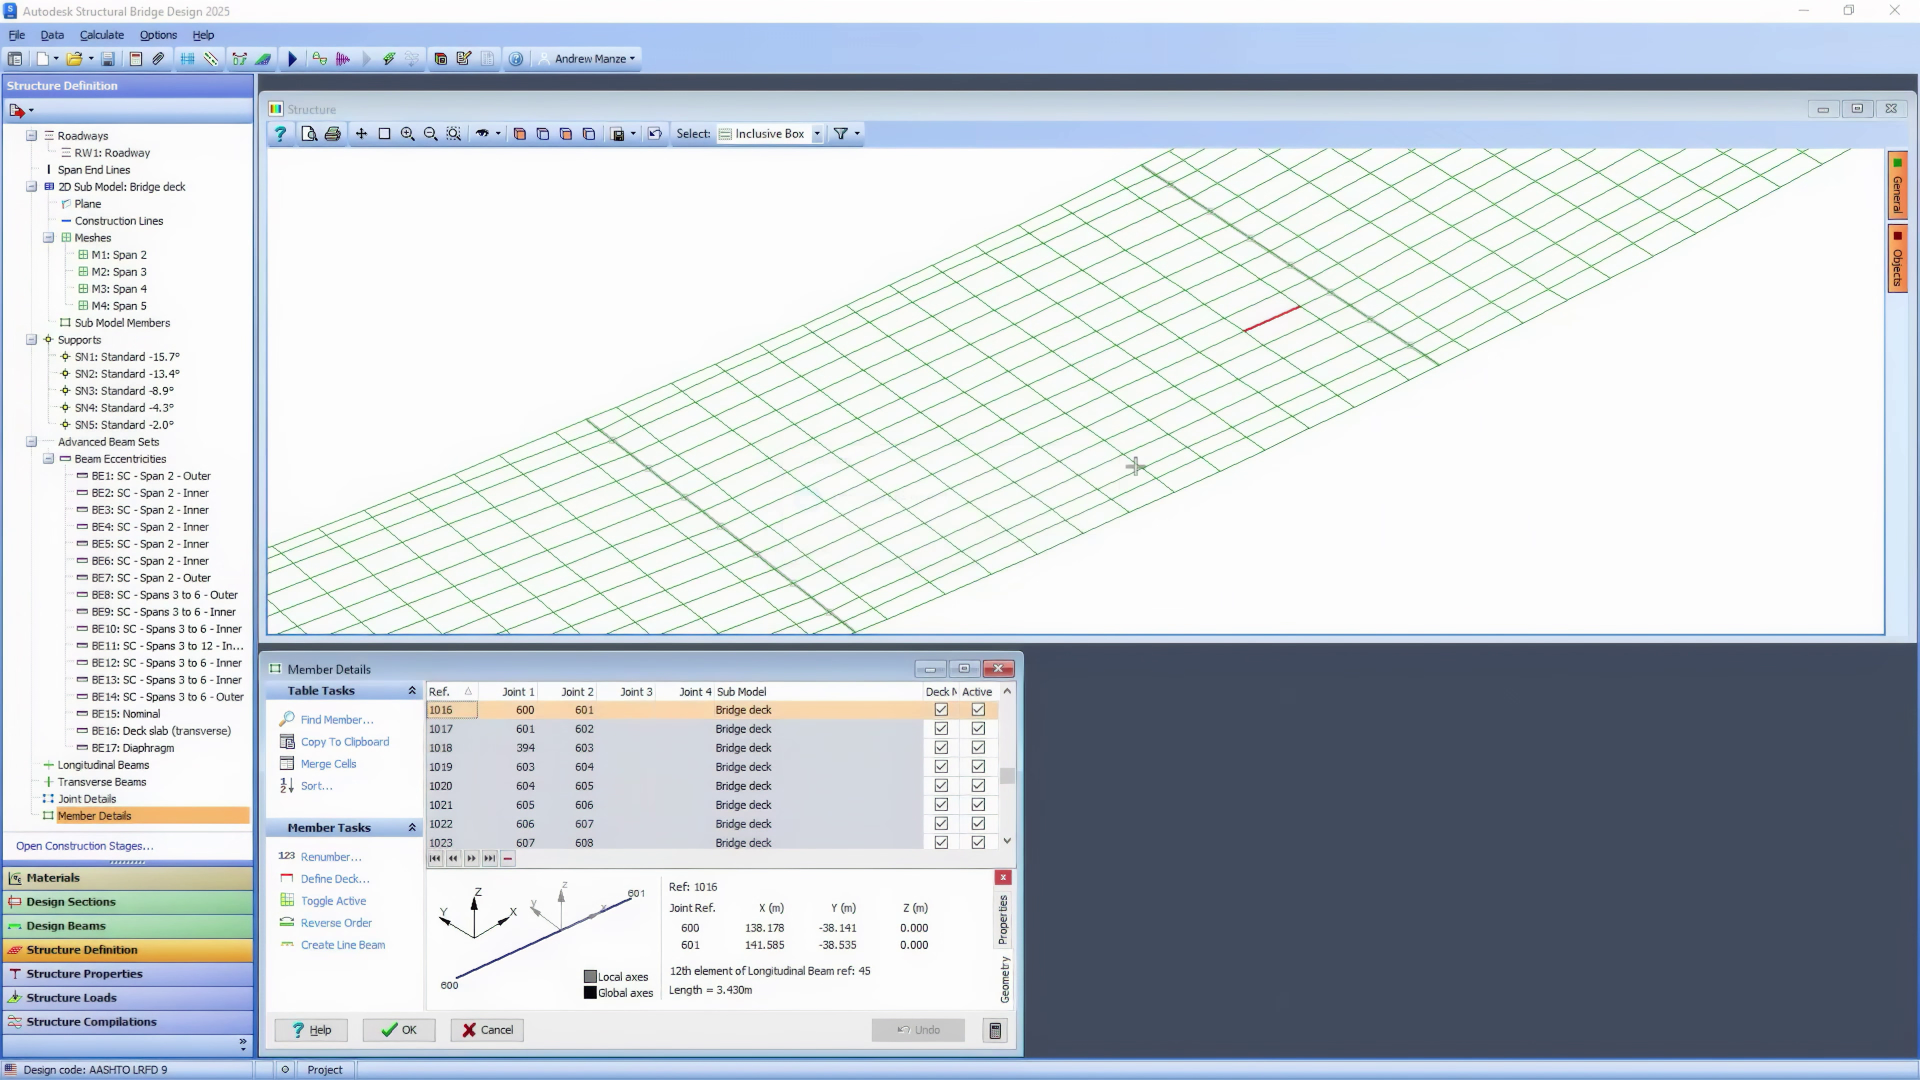
click(1232, 292)
click(381, 946)
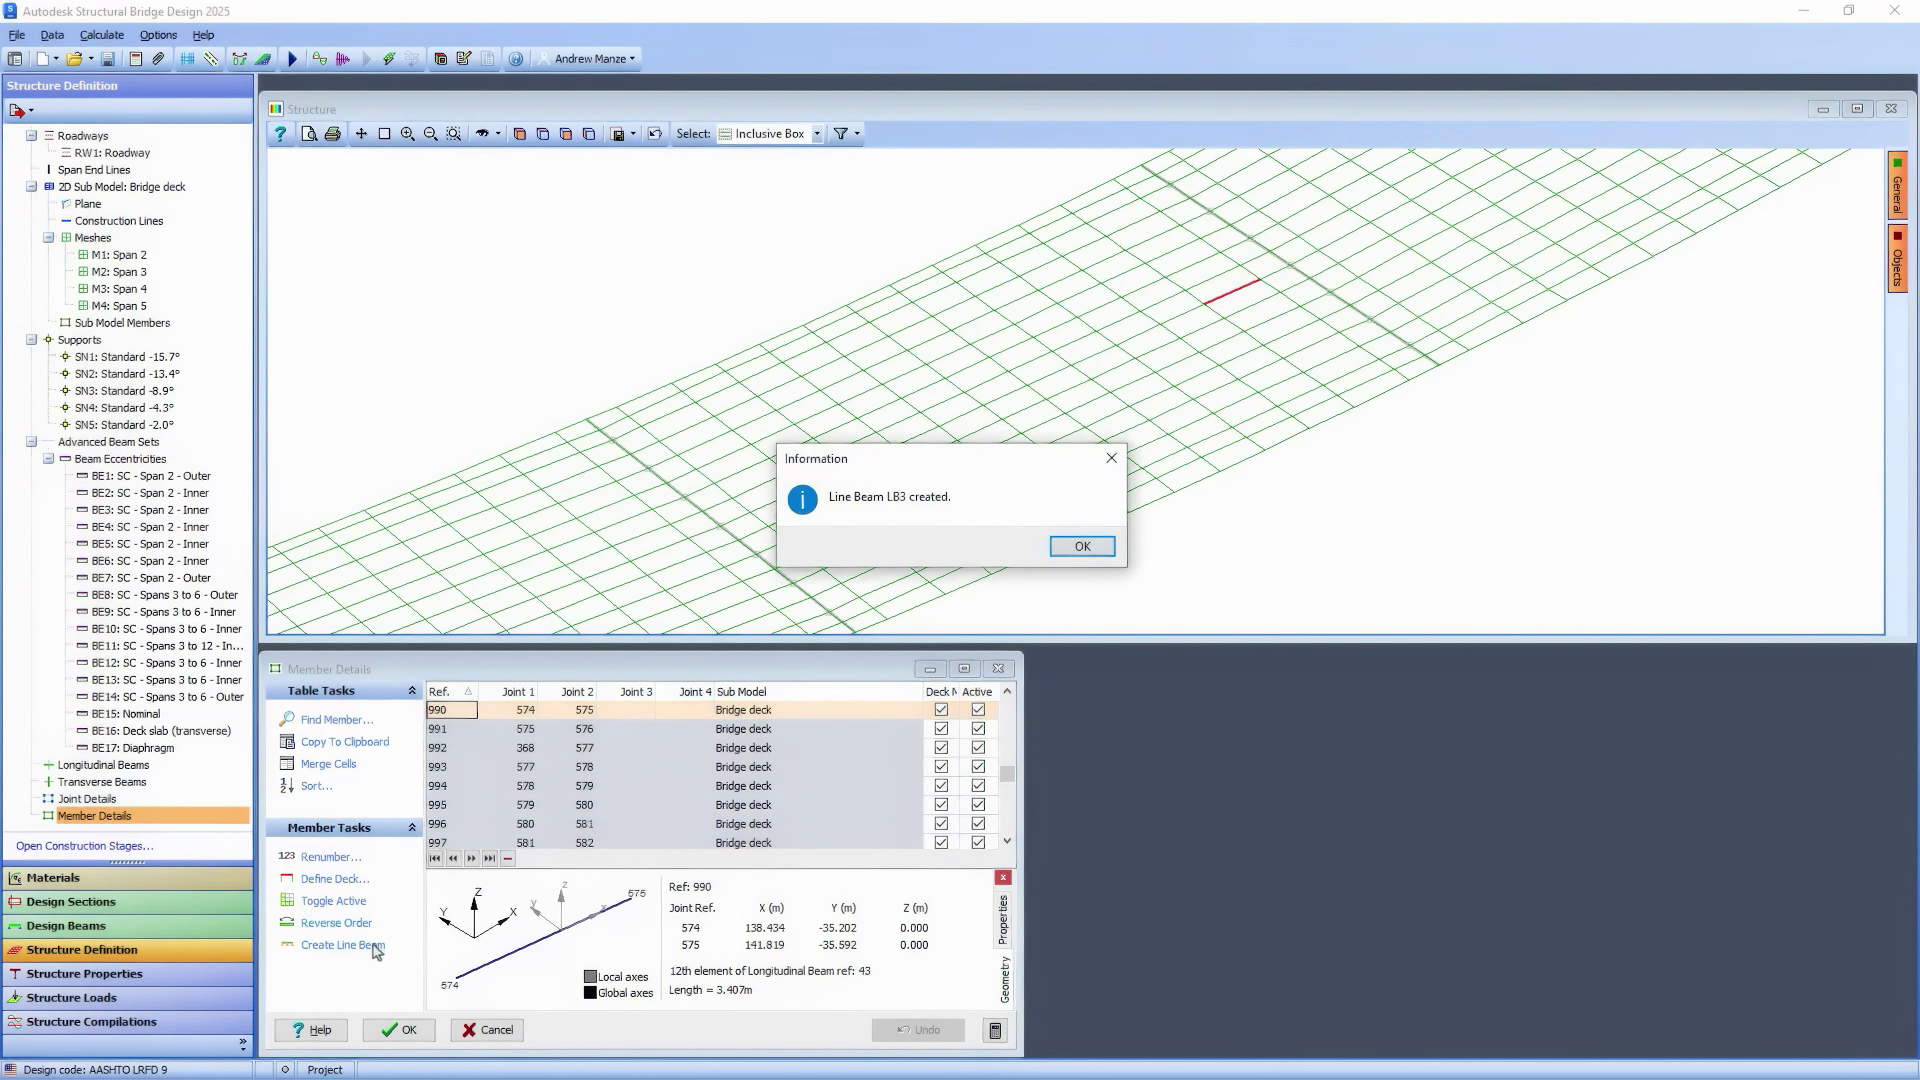
click(1084, 549)
Close Member Details and step through LB1 and LB2 to make LB3 the active model
click(399, 1029)
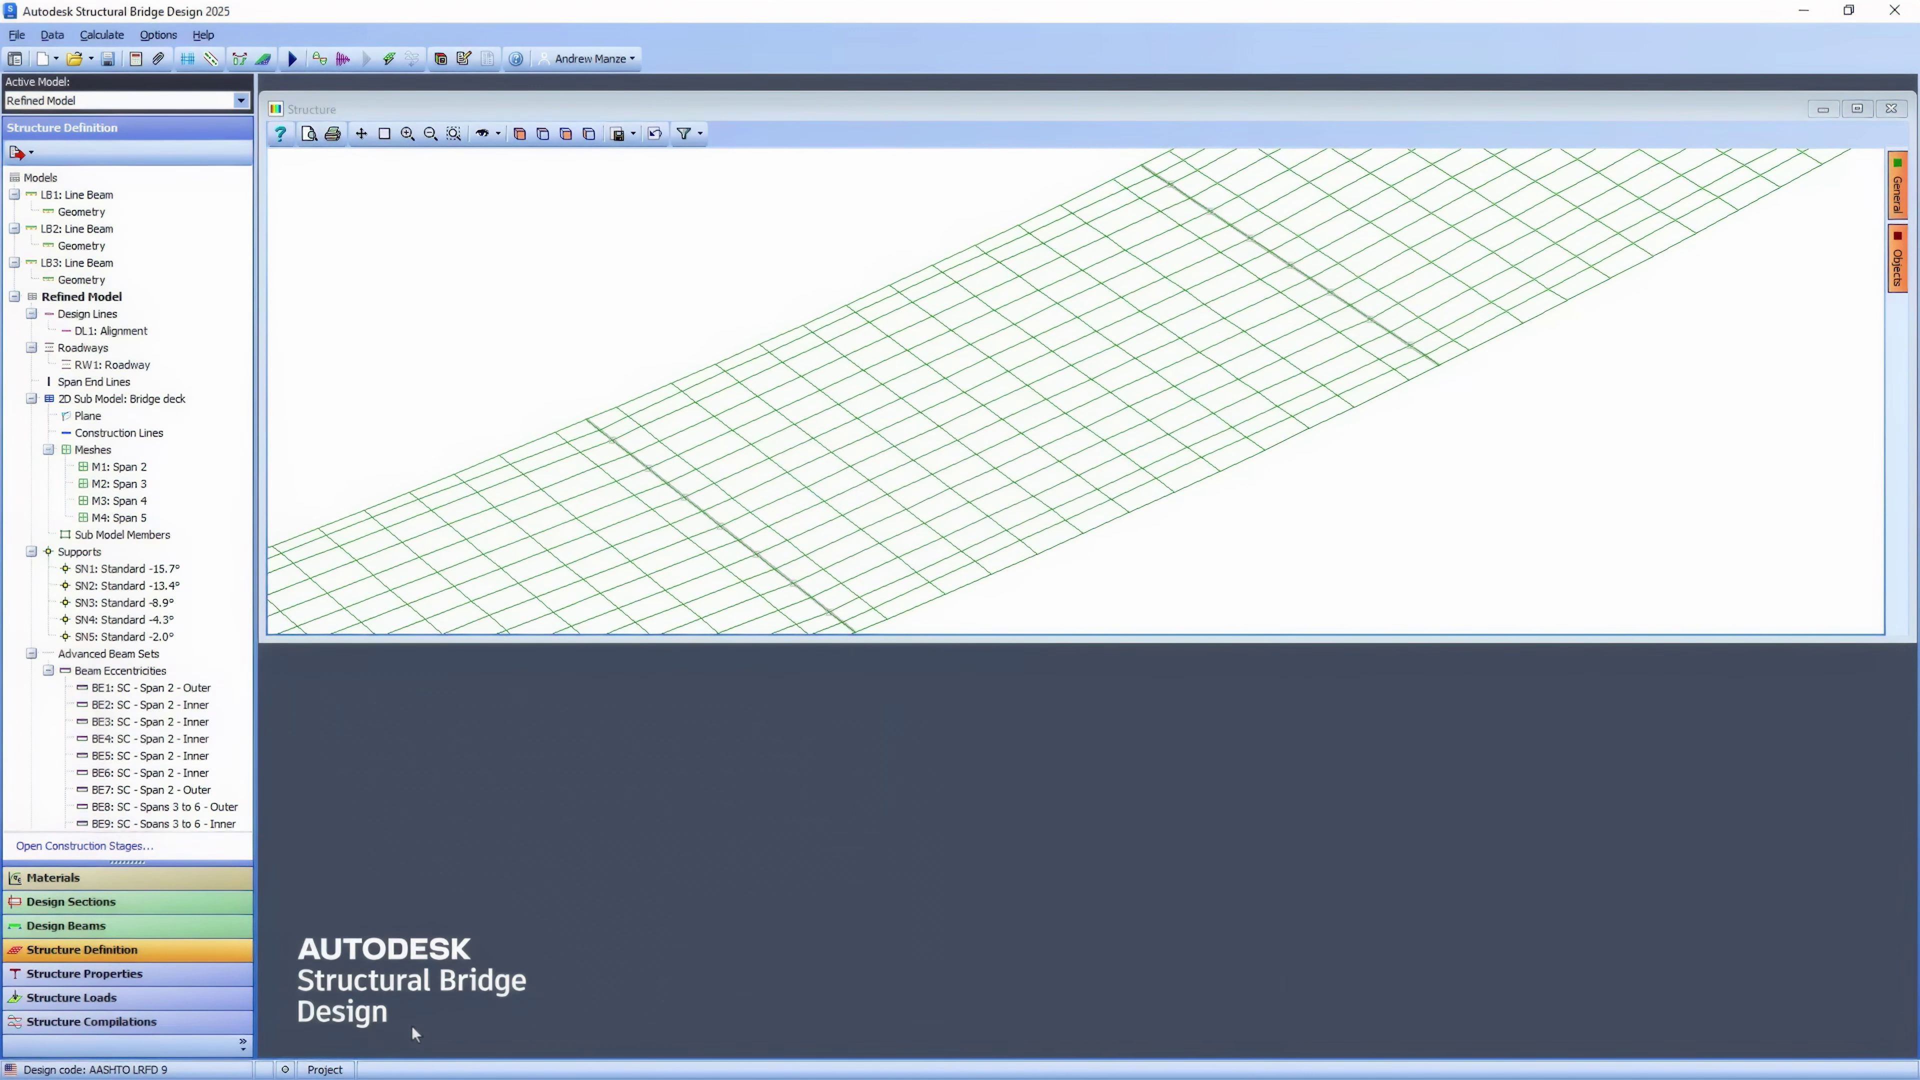
click(73, 195)
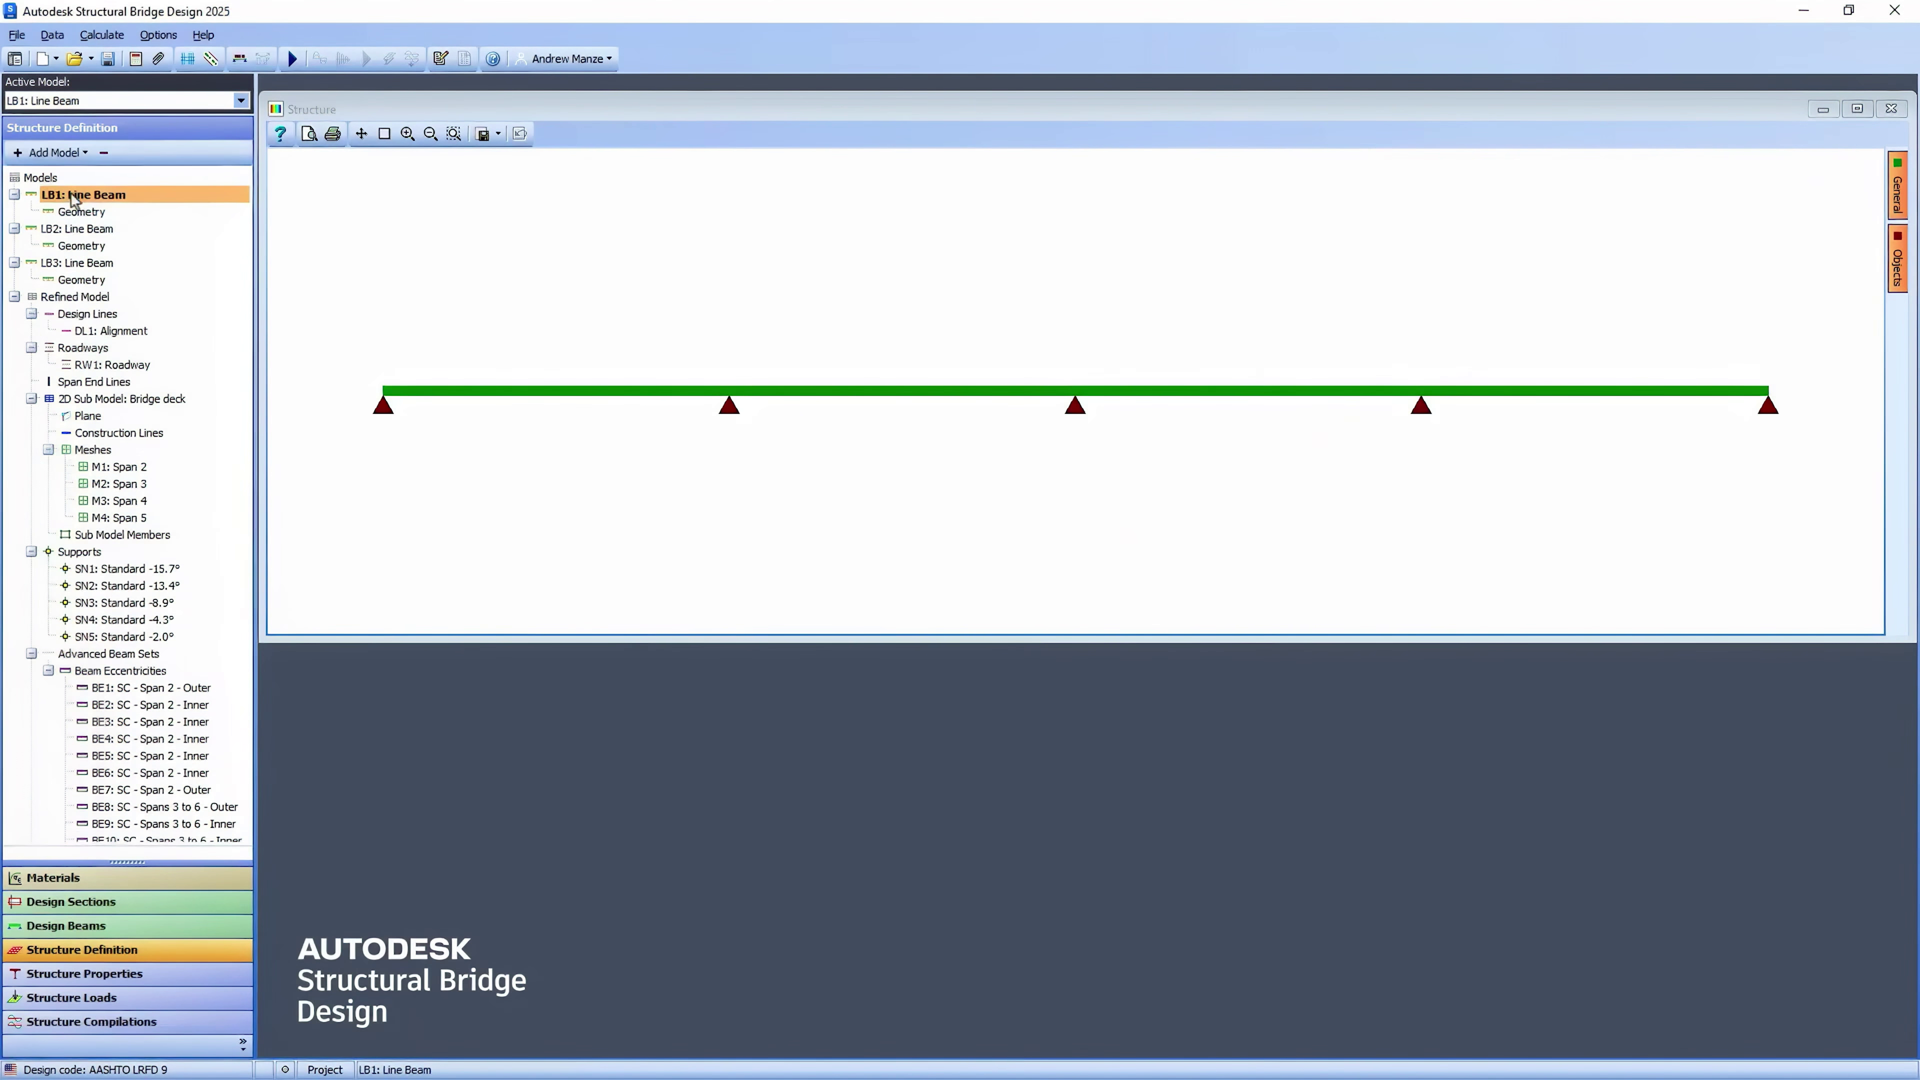
click(78, 230)
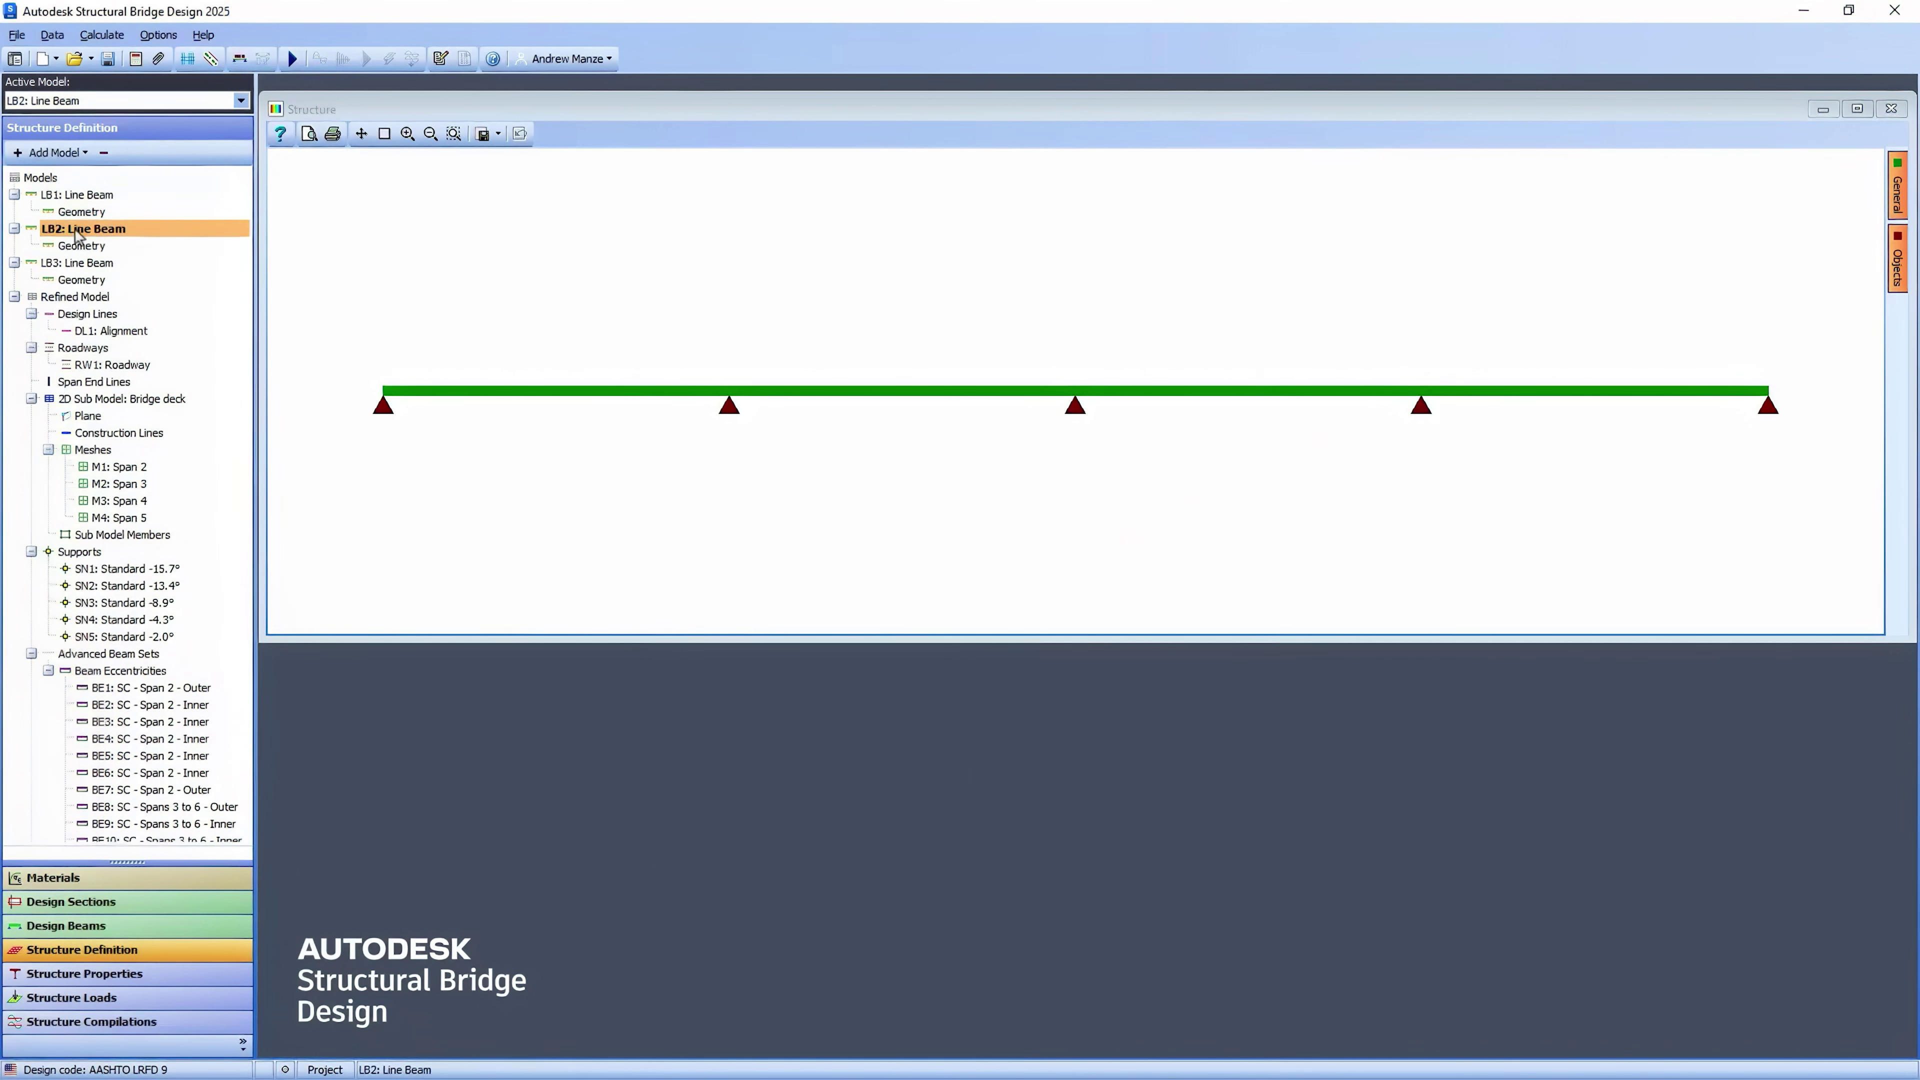
click(78, 263)
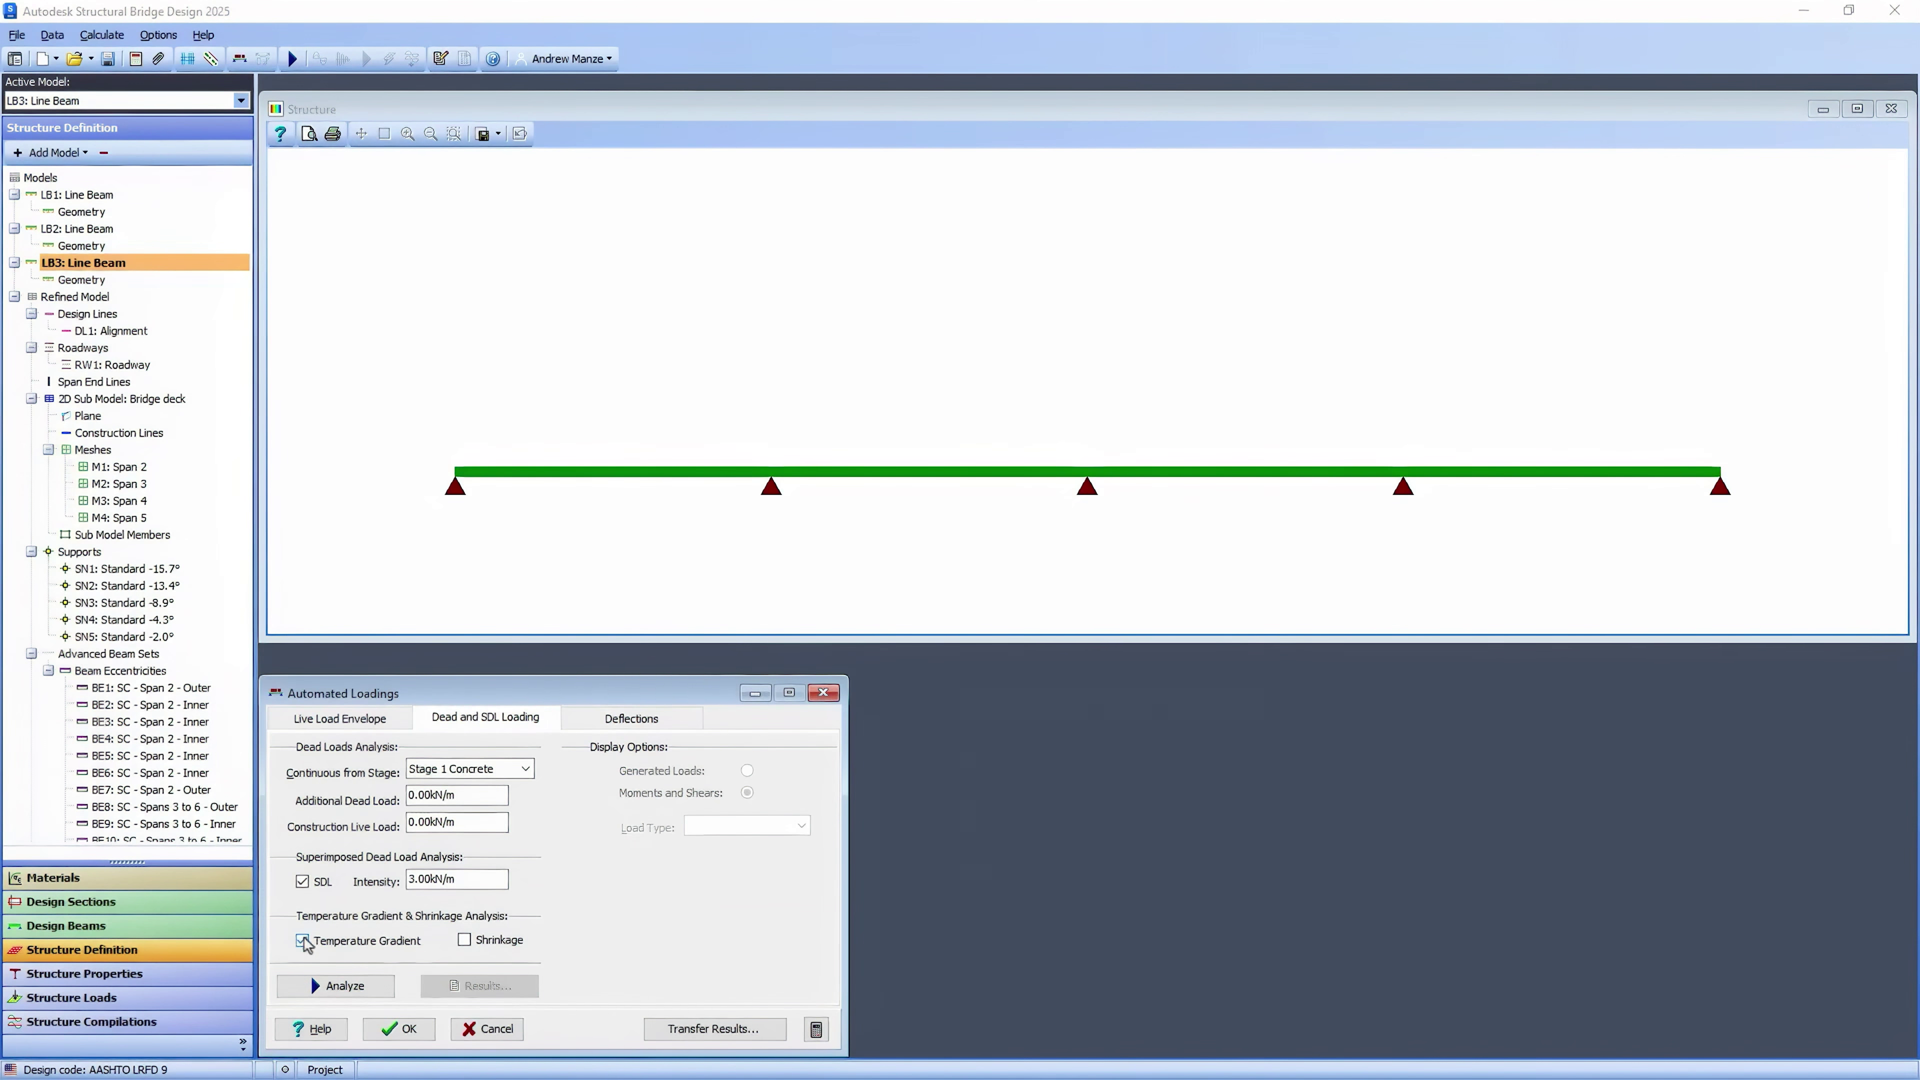
Analyze LB3 under dead and SDL loading to plot its dead load moment and shear diagrams
click(345, 987)
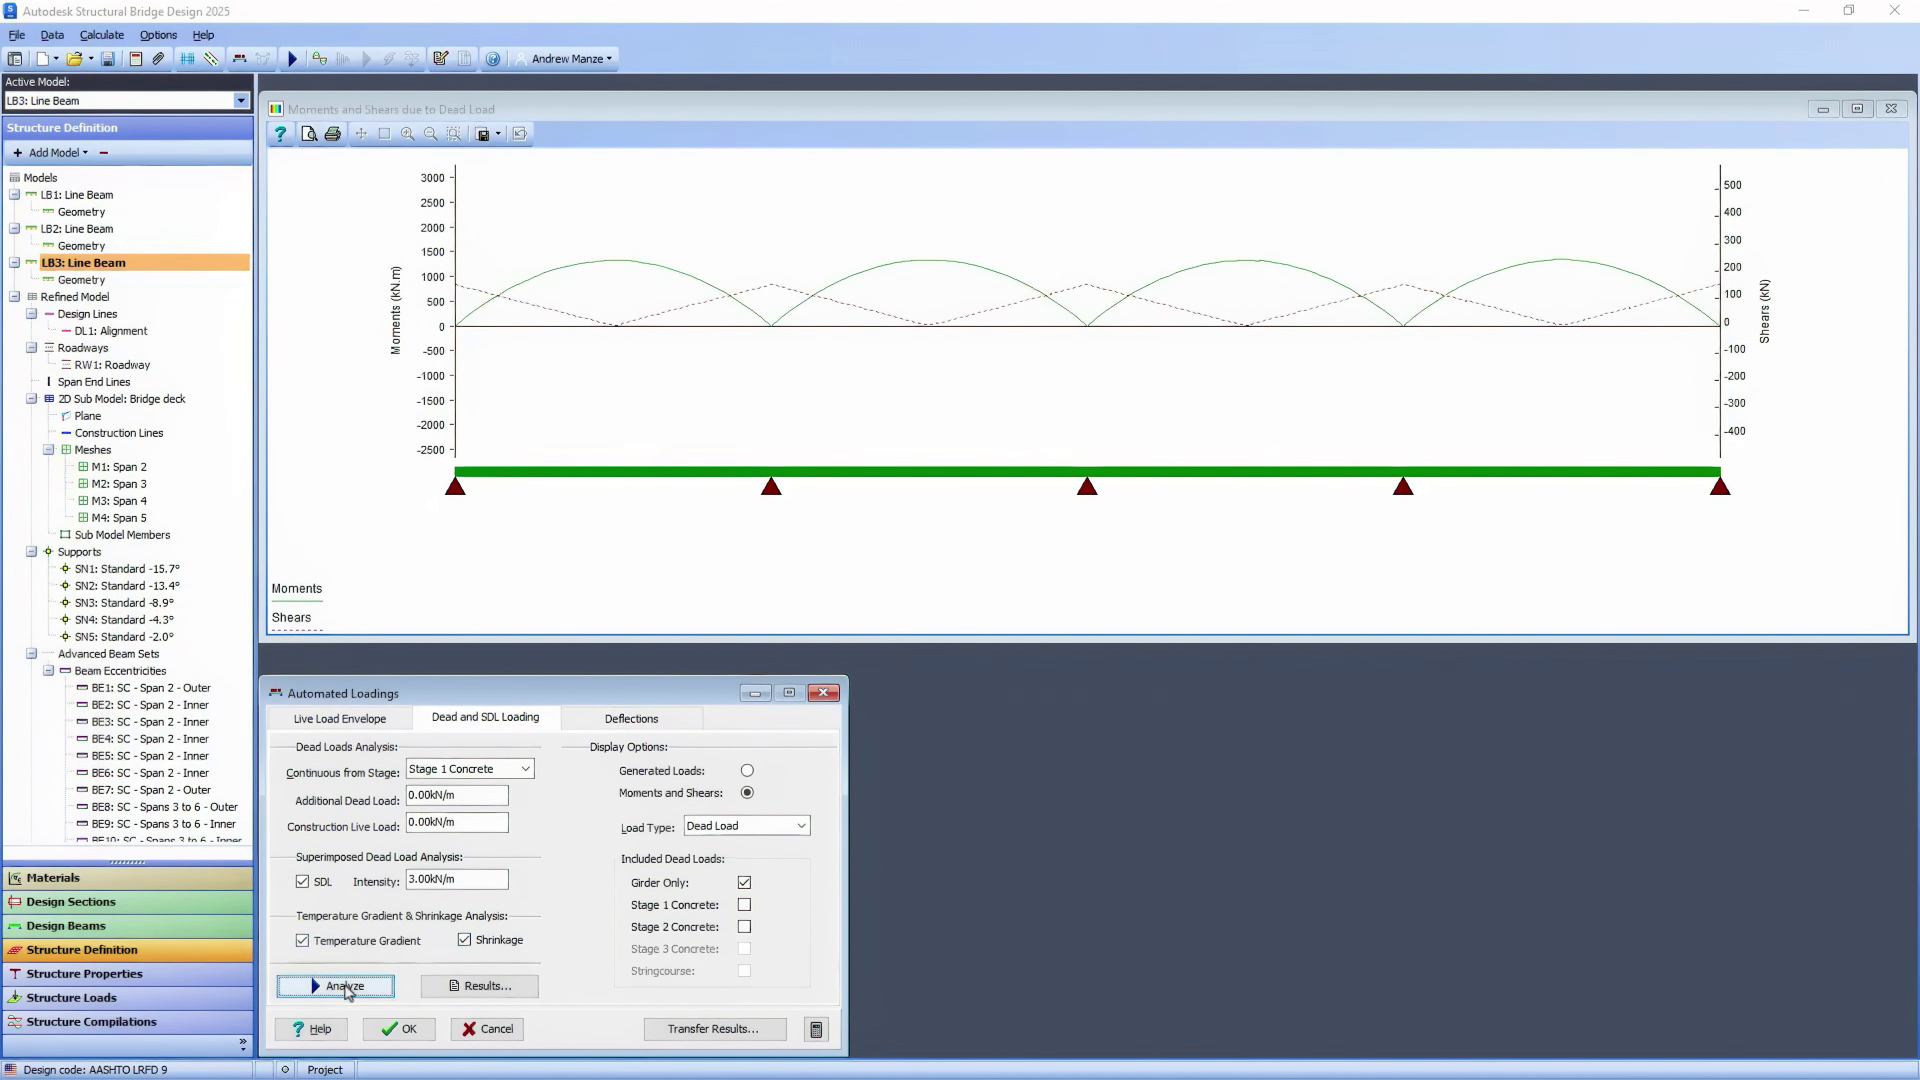